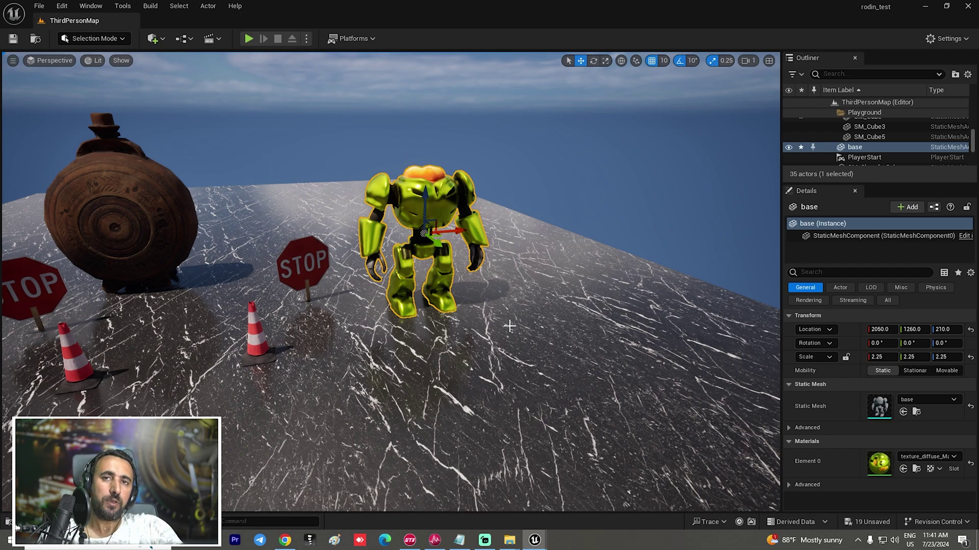
Move the green robot mesh along the X axis on the marble floor to location X 2010.
{"action": "right_click_drag", "start_coordinate": [509, 326], "coordinate": [475, 275]}
{"action": "key", "text": "w"}
{"action": "left_click", "coordinate": [479, 277]}
{"action": "key", "text": "s"}
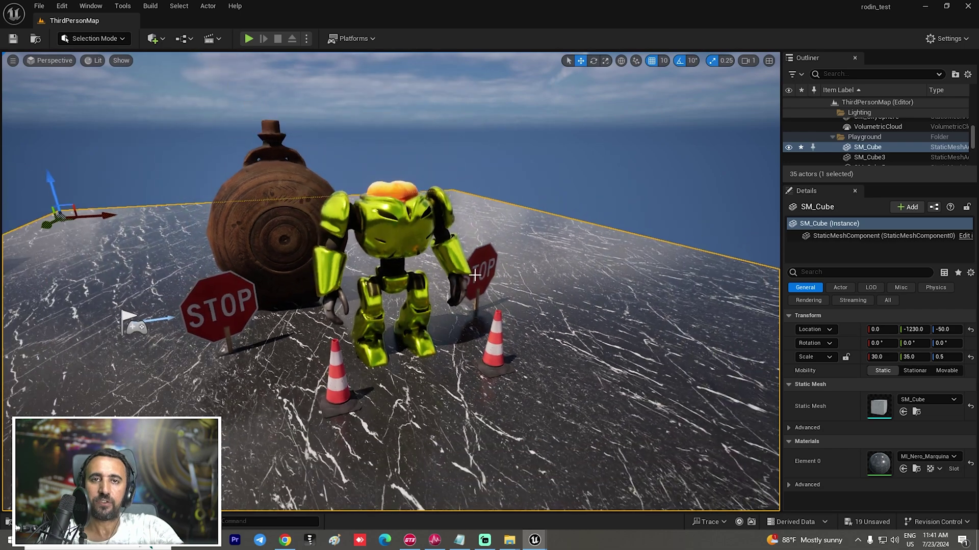
{"action": "left_click", "coordinate": [441, 260]}
{"action": "mouse_move", "coordinate": [428, 262]}
{"action": "left_mouse_down", "text": "shift"}
{"action": "mouse_move", "coordinate": [357, 242]}
{"action": "mouse_move", "coordinate": [453, 306]}
{"action": "mouse_move", "coordinate": [466, 234]}
{"action": "mouse_move", "coordinate": [434, 276]}
{"action": "left_mouse_up", "text": "shift"}
{"action": "scroll", "coordinate": [390, 282], "scroll_direction": "up", "scroll_amount": 4}
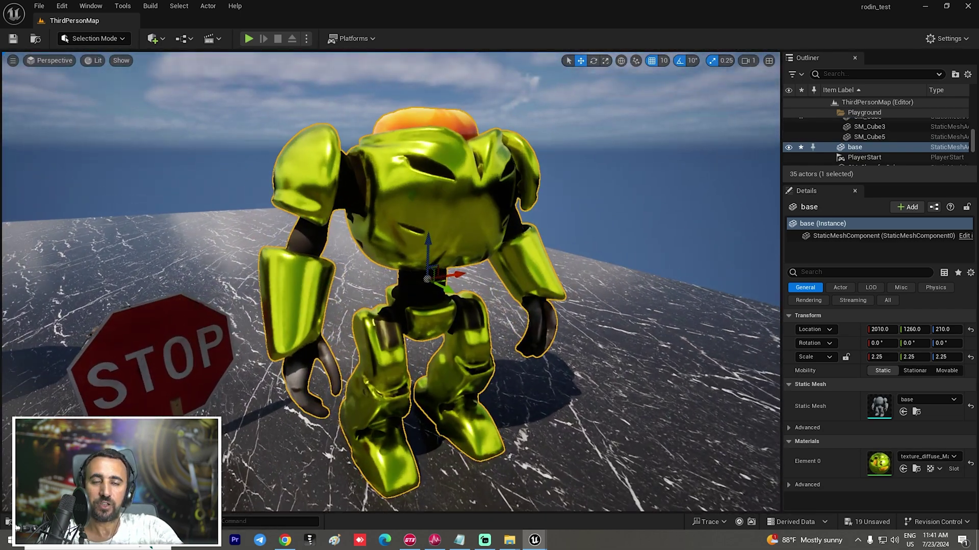
Examine the green armored robot in the viewport from different distances and angles.
{"action": "scroll", "coordinate": [391, 282], "scroll_direction": "down", "scroll_amount": 5}
{"action": "scroll", "coordinate": [391, 282], "scroll_direction": "up", "scroll_amount": 4}
{"action": "scroll", "coordinate": [632, 292], "scroll_direction": "down", "scroll_amount": 3}
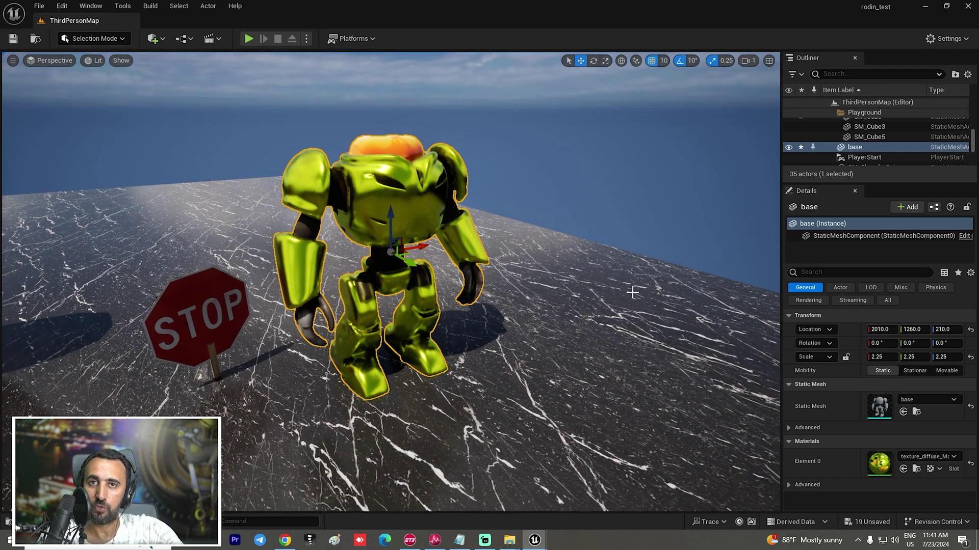
{"action": "right_click_drag", "start_coordinate": [632, 292], "coordinate": [627, 273]}
{"action": "right_click", "coordinate": [613, 368]}
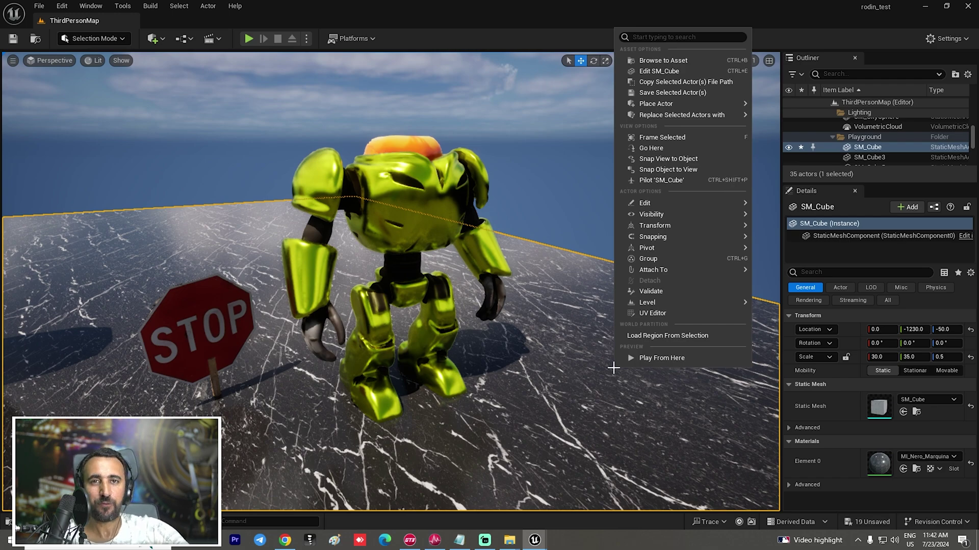
{"action": "right_click_drag", "start_coordinate": [385, 358], "coordinate": [313, 332]}
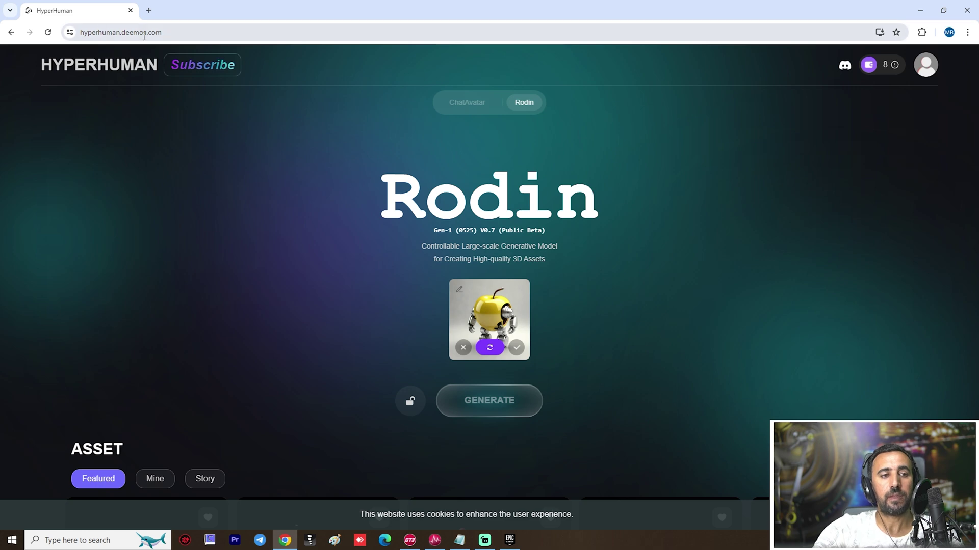
Switch to Chrome, reload hyperhuman.deemos.com and check Rodin's image upload option.
{"action": "left_click", "coordinate": [79, 33]}
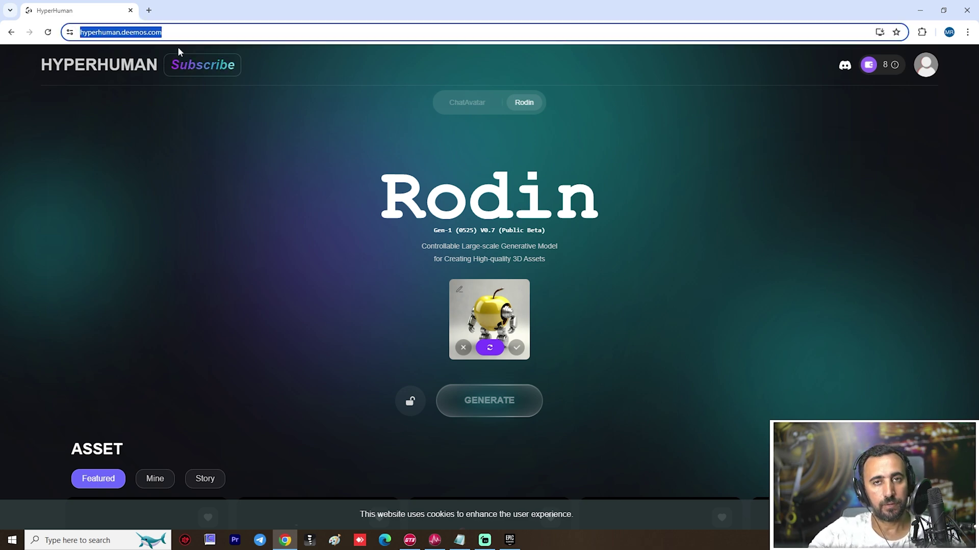
{"action": "key", "text": "Return"}
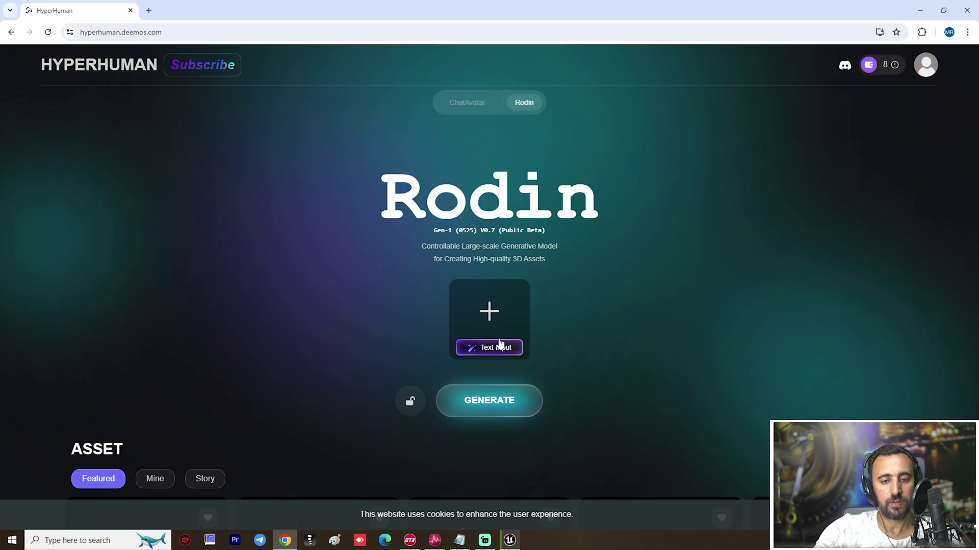
{"action": "left_click", "coordinate": [498, 314]}
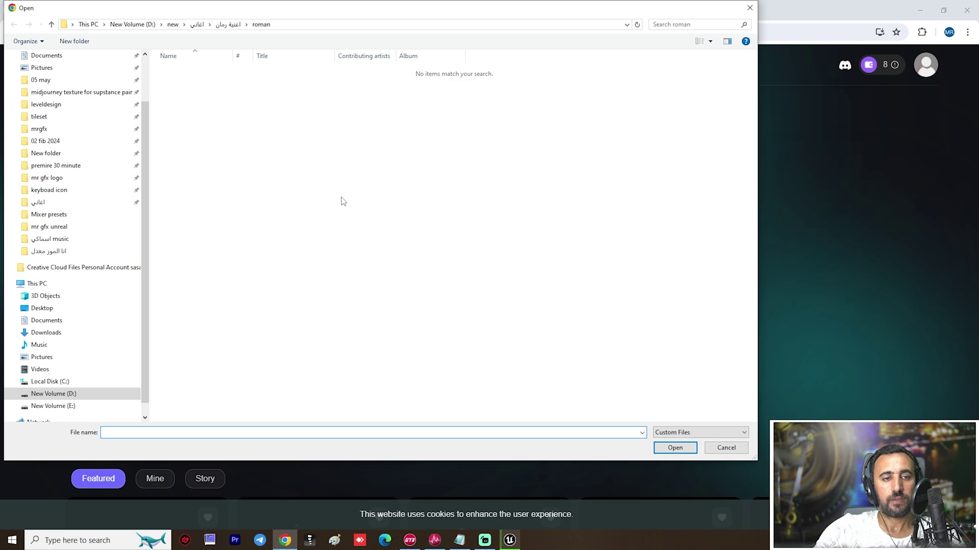
{"action": "key", "text": "Escape"}
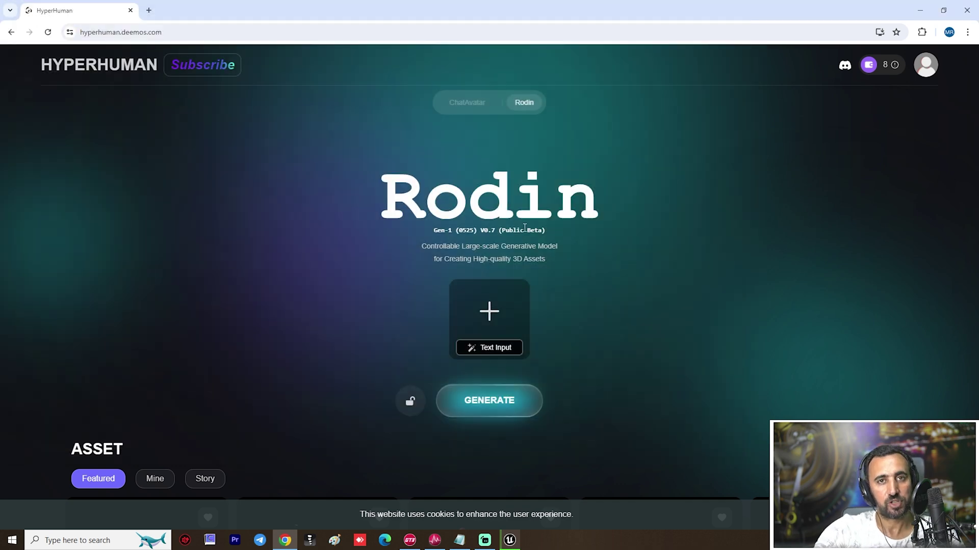
Generate a reference image in Rodin from the text prompt "robotic apple armored".
{"action": "left_click", "coordinate": [494, 348]}
{"action": "type", "text": "robotic apple"}
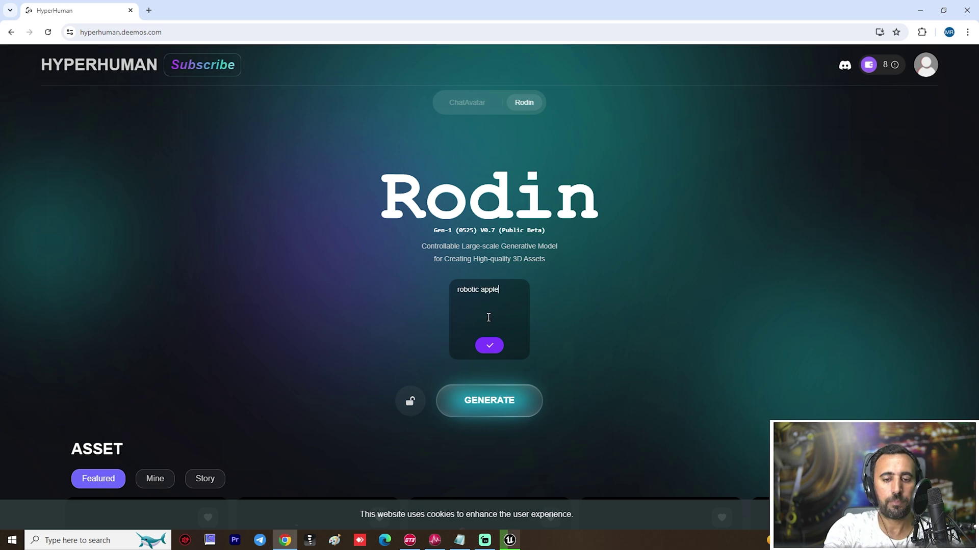
{"action": "type", "text": " armored"}
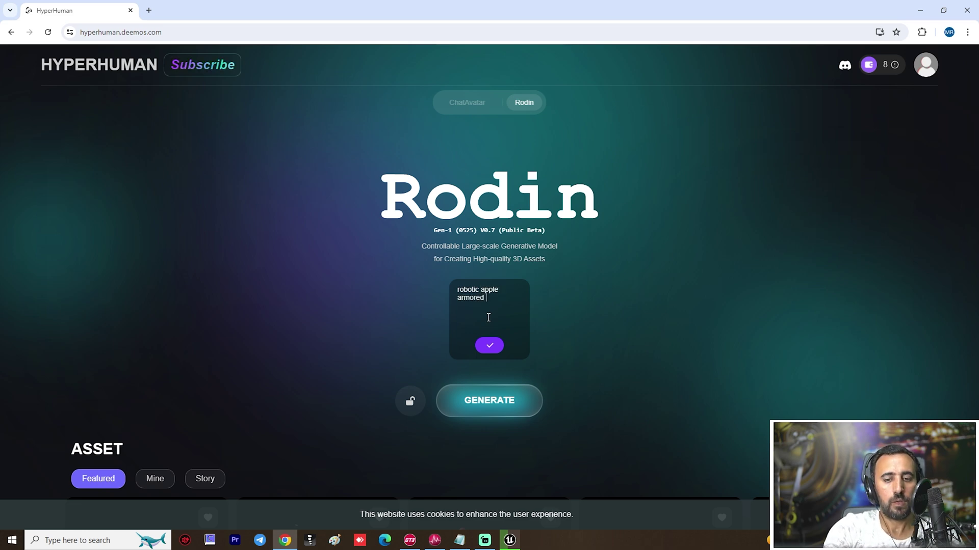
{"action": "left_click", "coordinate": [491, 346]}
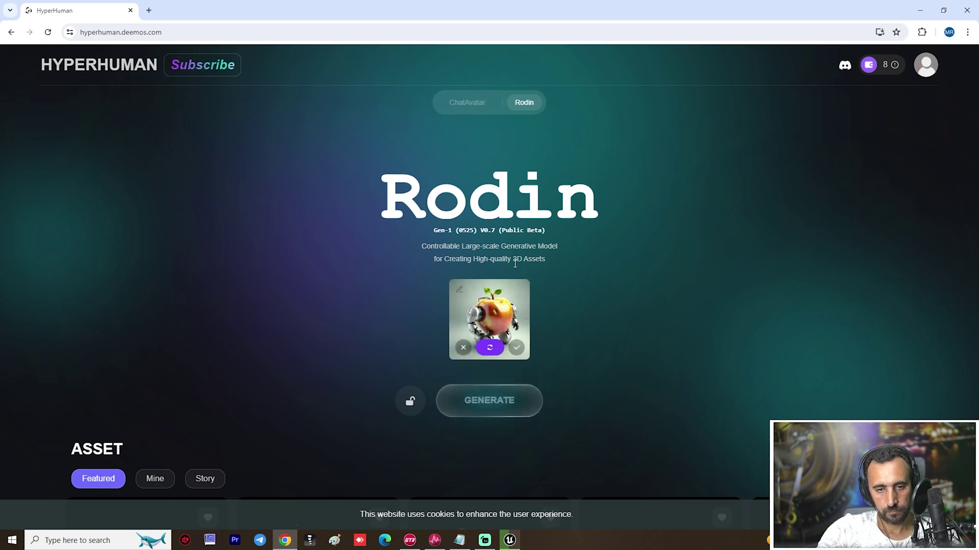
Regenerate the reference image until it shows a full green armored robot with an apple top, and accept it.
{"action": "left_click", "coordinate": [488, 349]}
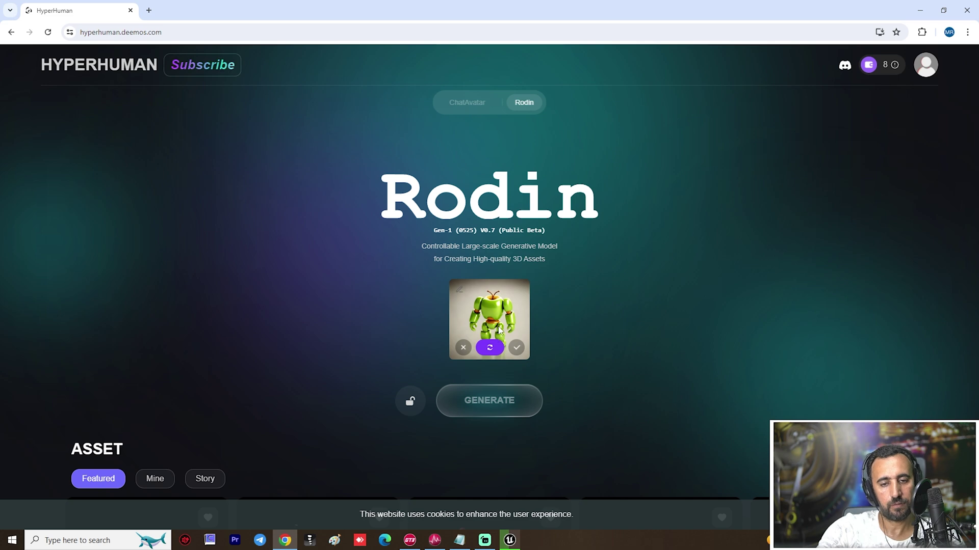
{"action": "left_click", "coordinate": [490, 348]}
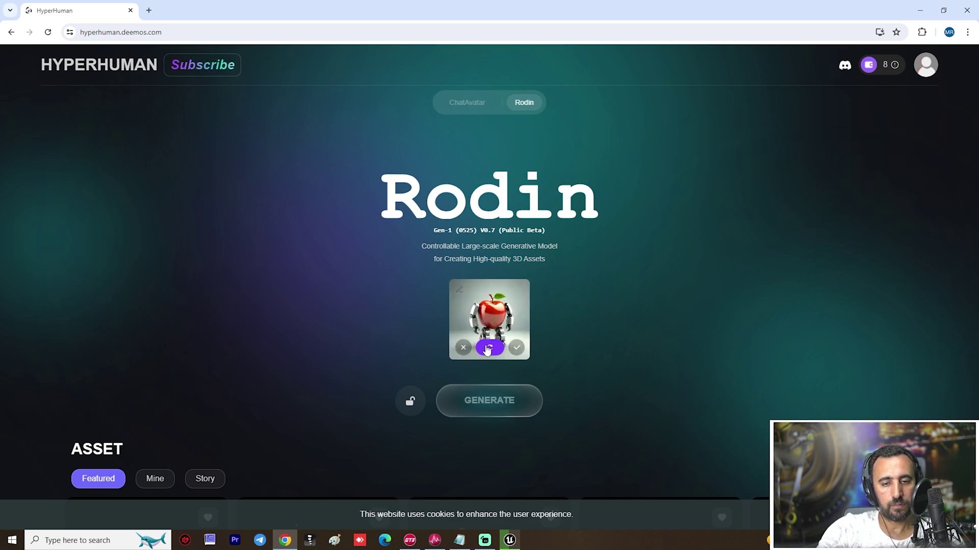
{"action": "left_click", "coordinate": [493, 349]}
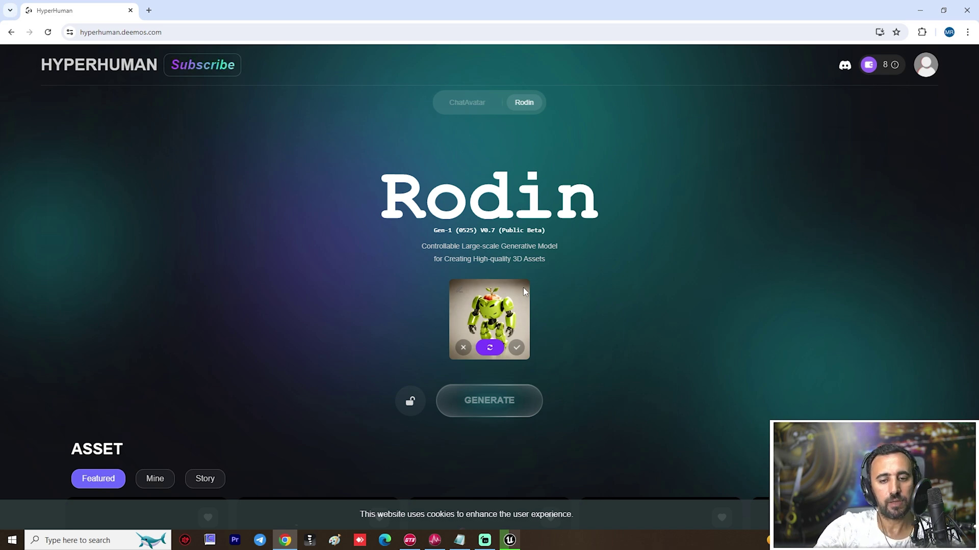
{"action": "left_click", "coordinate": [517, 349]}
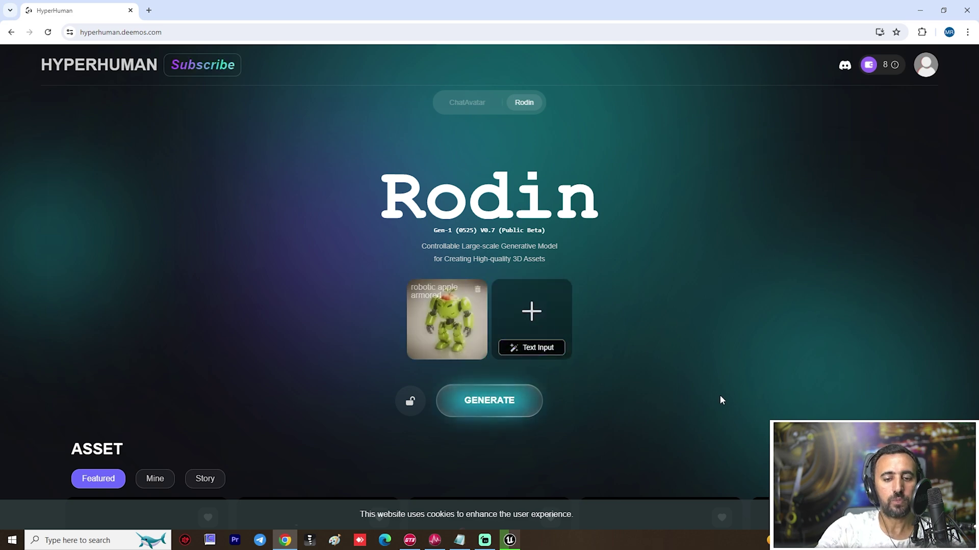
Generate the 3D geometry from the accepted robot image and complete the two introductory hints.
{"action": "mouse_move", "coordinate": [450, 317]}
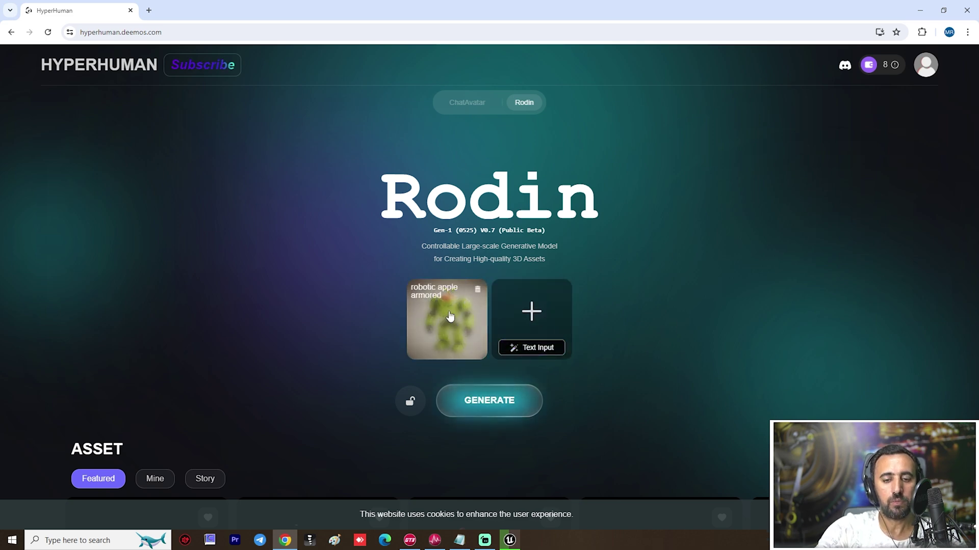
{"action": "left_click", "coordinate": [493, 407]}
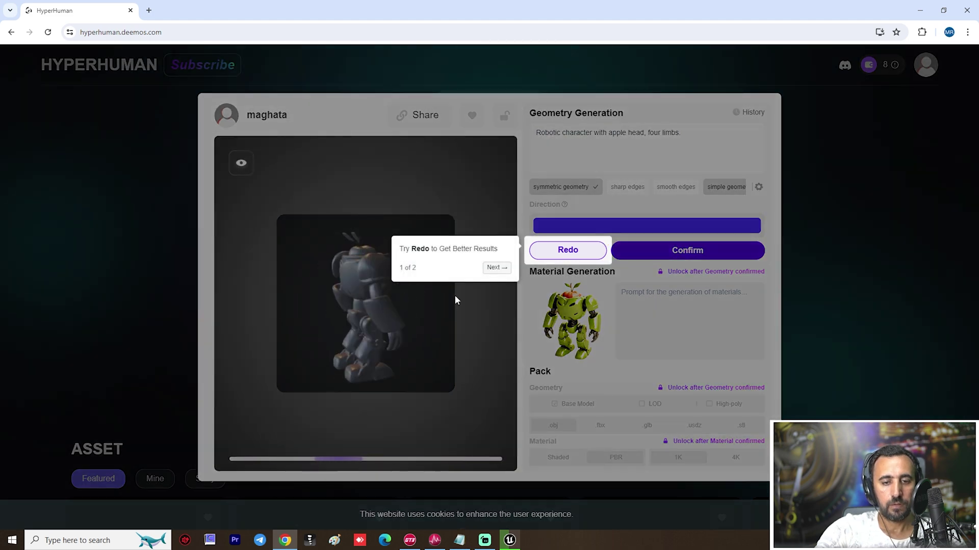
{"action": "left_click", "coordinate": [501, 269]}
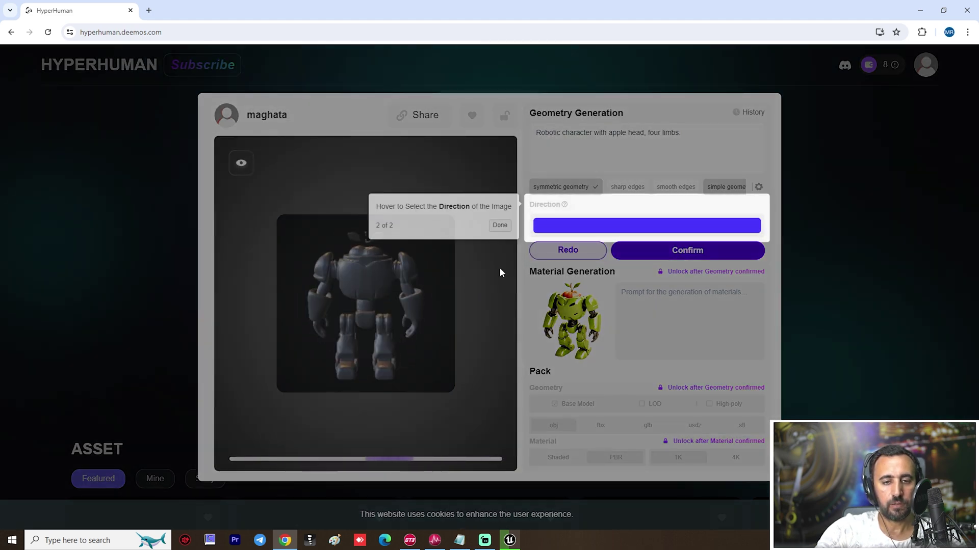
{"action": "left_click", "coordinate": [500, 226]}
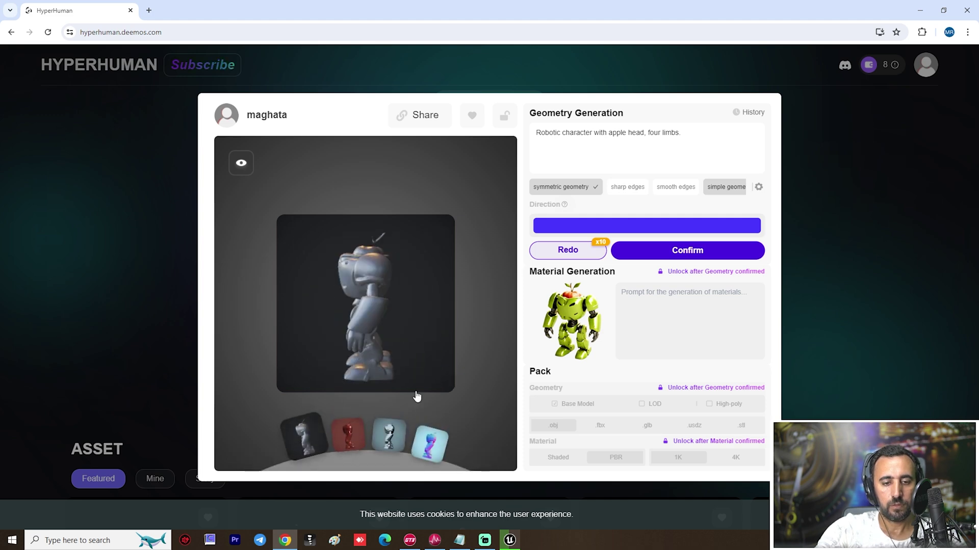
Preview the generated robot geometry in the red, grey-blue and multicolored display styles.
{"action": "left_click", "coordinate": [353, 440]}
{"action": "left_click", "coordinate": [390, 437]}
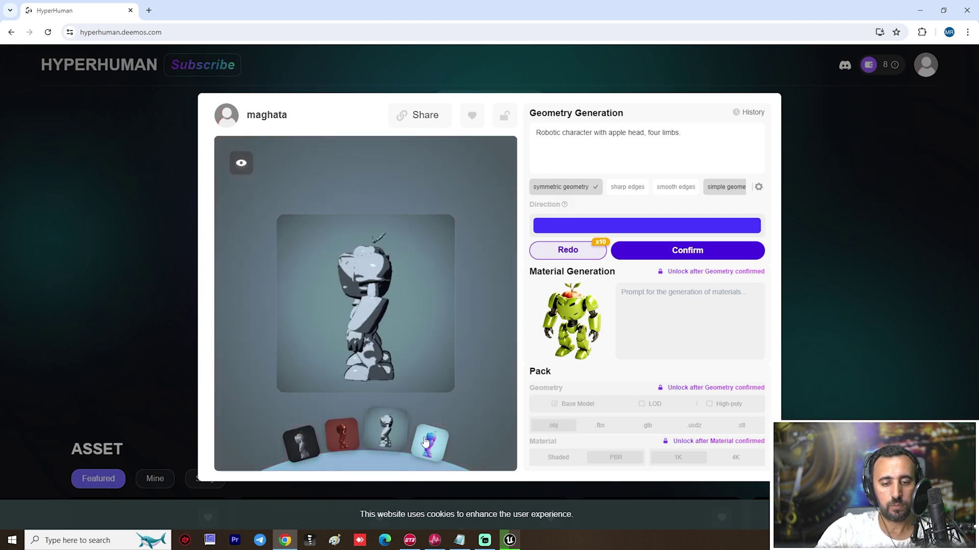
{"action": "left_click", "coordinate": [430, 445]}
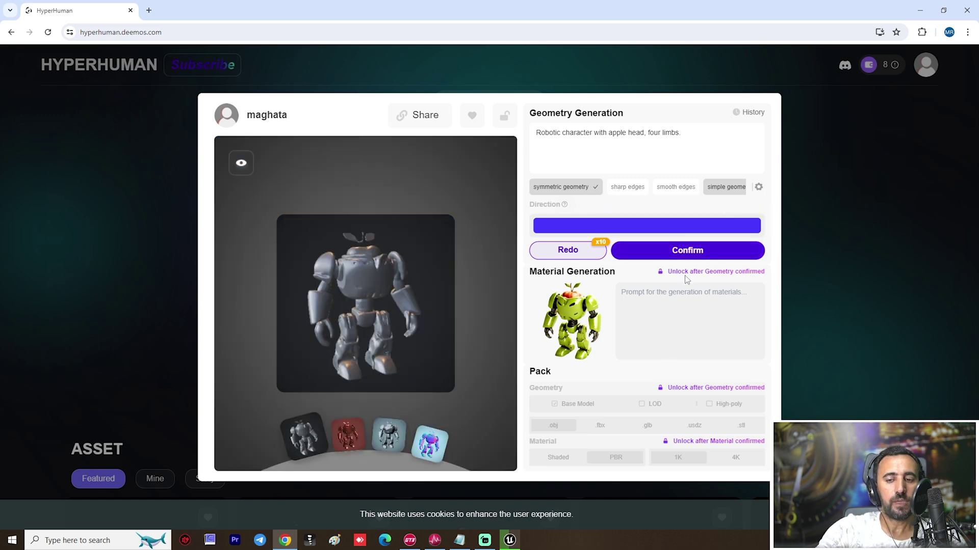
Confirm the robot geometry with 10000 polygons and declare the object symmetrical.
{"action": "mouse_move", "coordinate": [658, 250]}
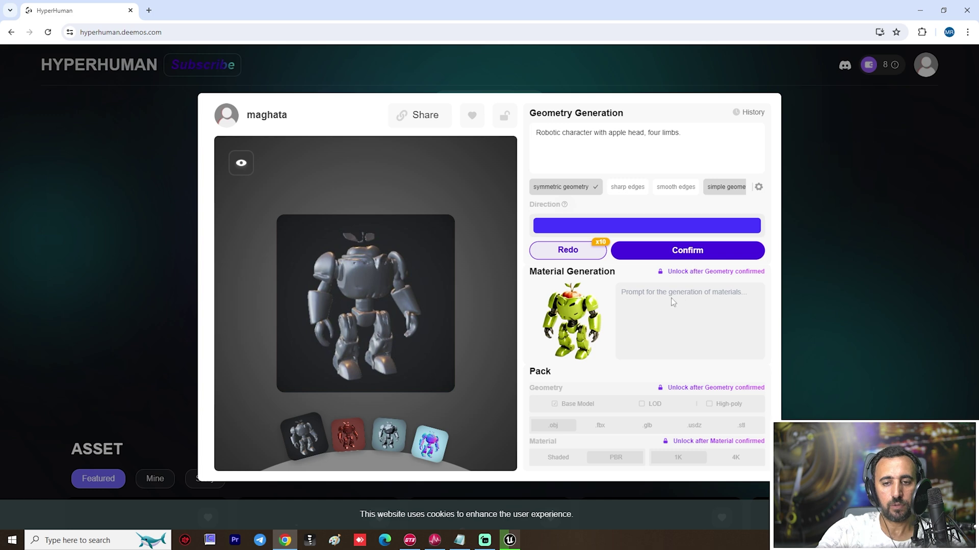
{"action": "mouse_move", "coordinate": [689, 254]}
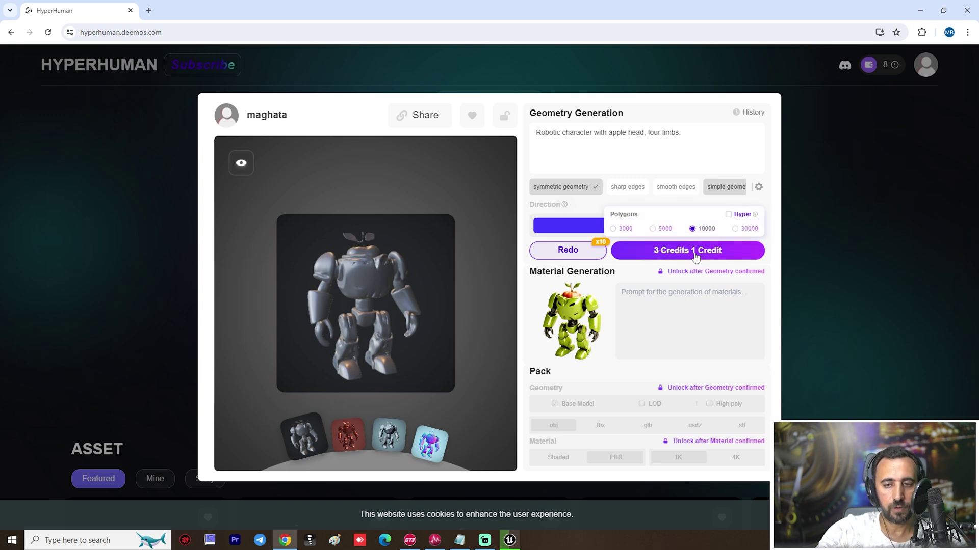
{"action": "left_click", "coordinate": [696, 254]}
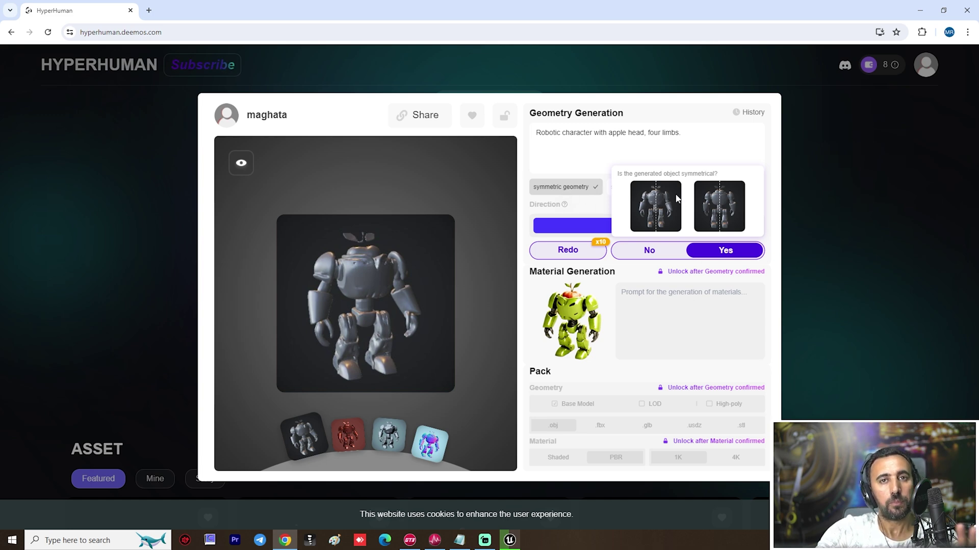
{"action": "left_click", "coordinate": [728, 252]}
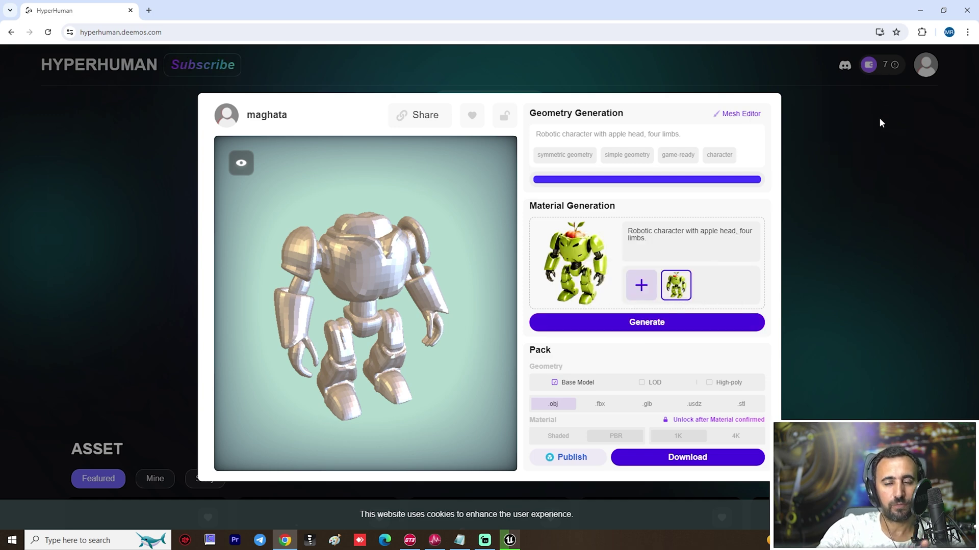
Generate the robot's material from the green reference image and confirm it.
{"action": "mouse_move", "coordinate": [639, 326]}
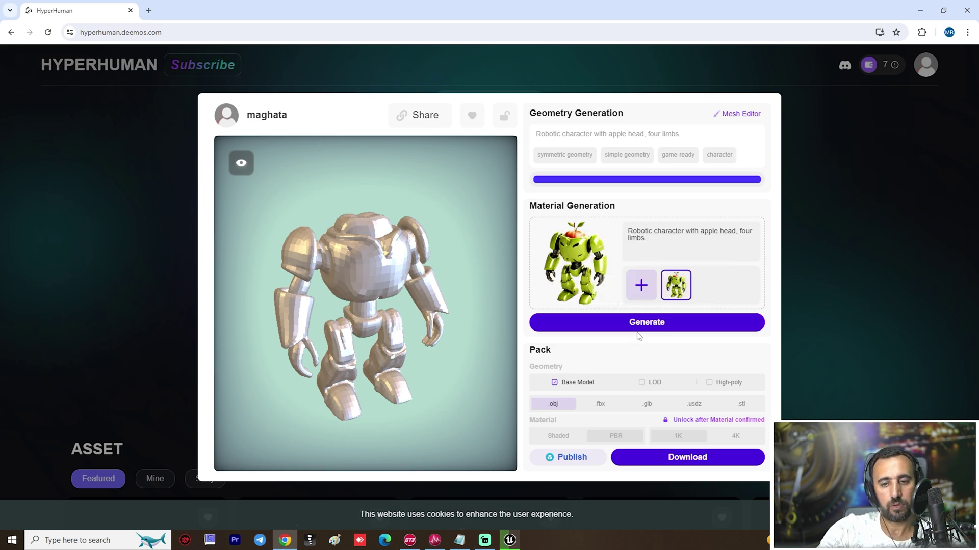
{"action": "left_click", "coordinate": [637, 324]}
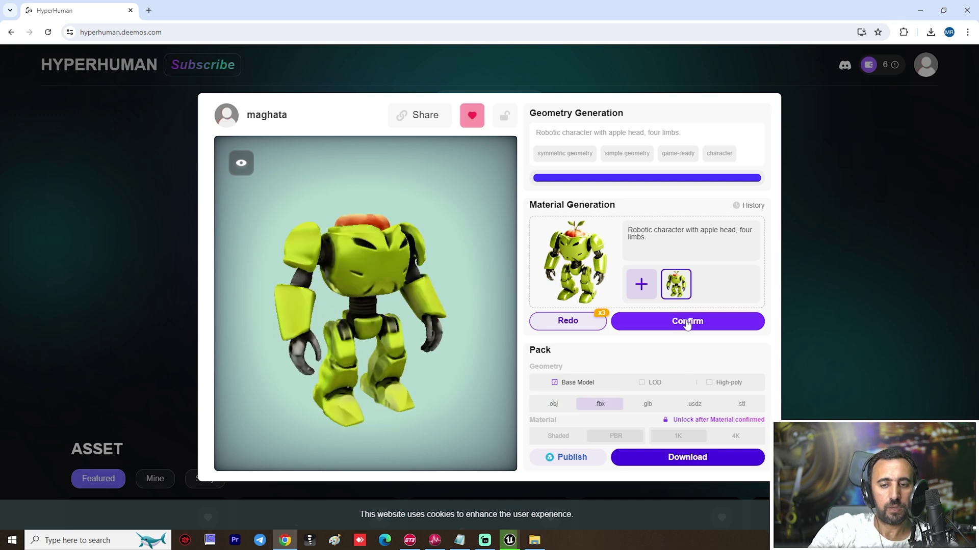
{"action": "left_click", "coordinate": [687, 323]}
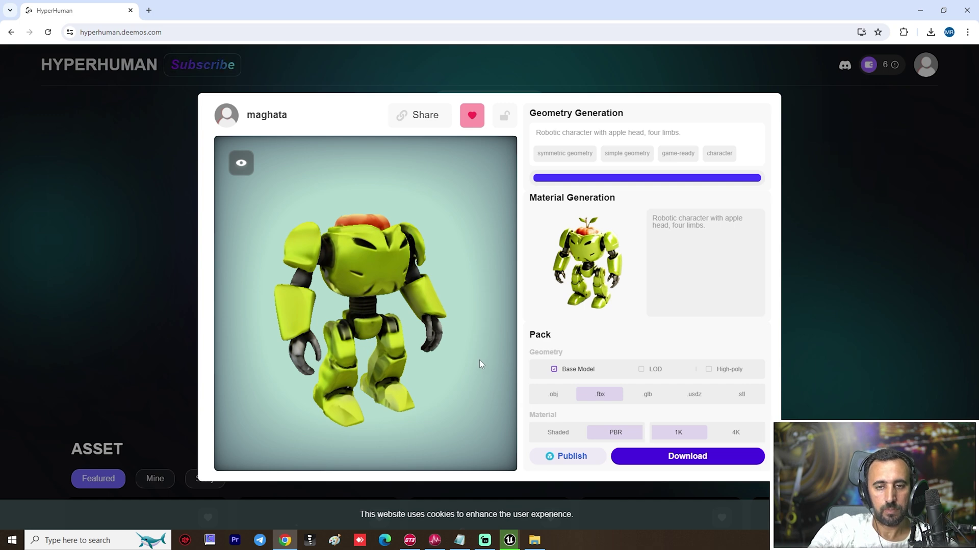
Download the robot as an .fbx base model with 1K PBR material and open its download location.
{"action": "left_click_drag", "start_coordinate": [458, 317], "coordinate": [461, 334]}
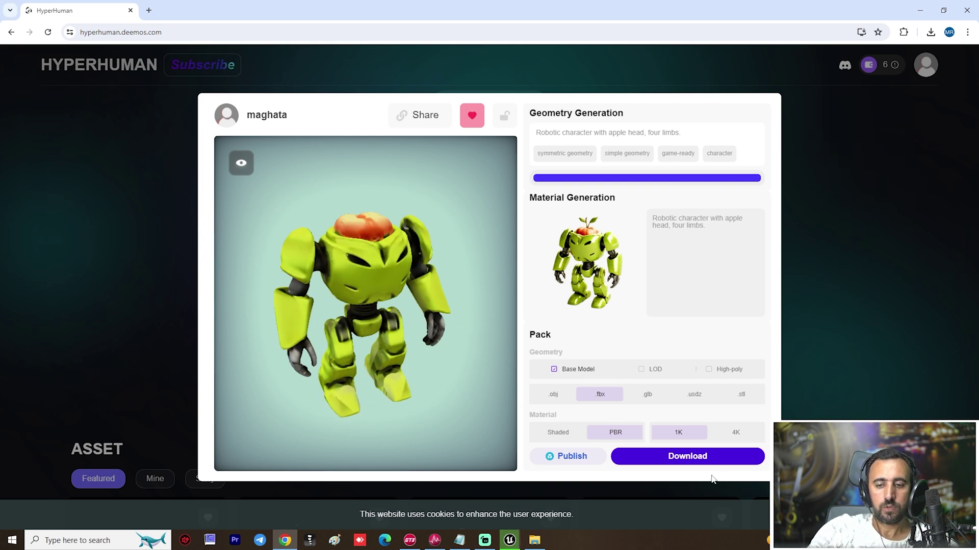
{"action": "left_click", "coordinate": [687, 459]}
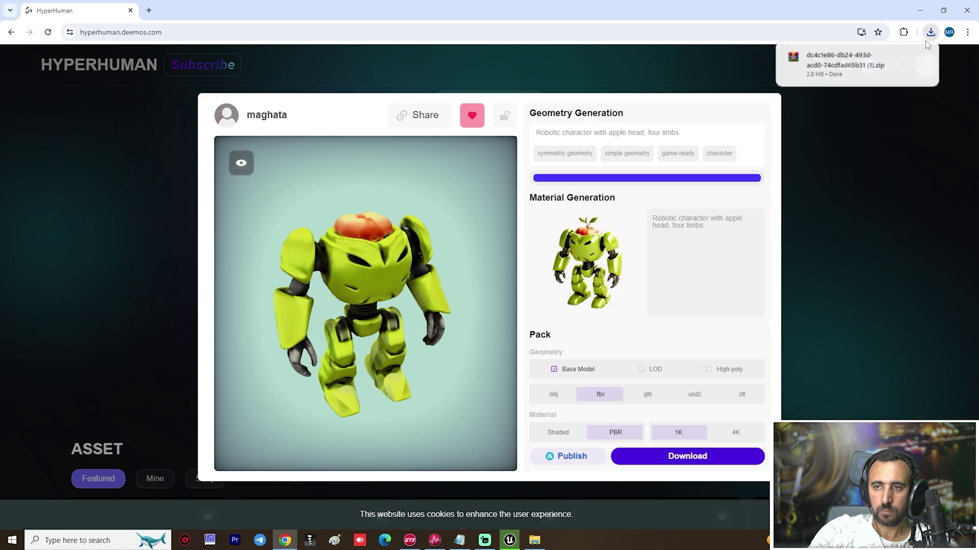
{"action": "left_click", "coordinate": [904, 57]}
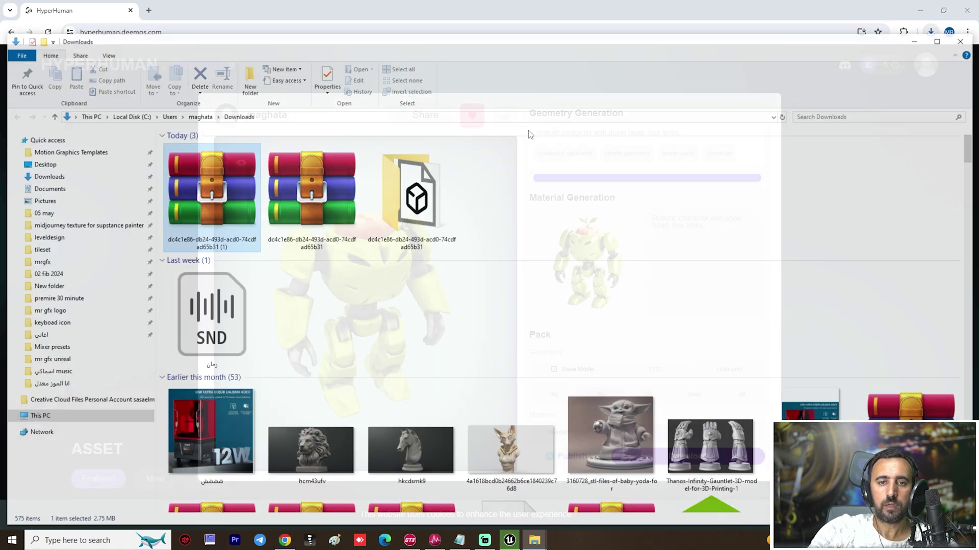
Extract the newly downloaded zip archive in Downloads and open the extracted folder with the base model and textures.
{"action": "right_click", "coordinate": [221, 202]}
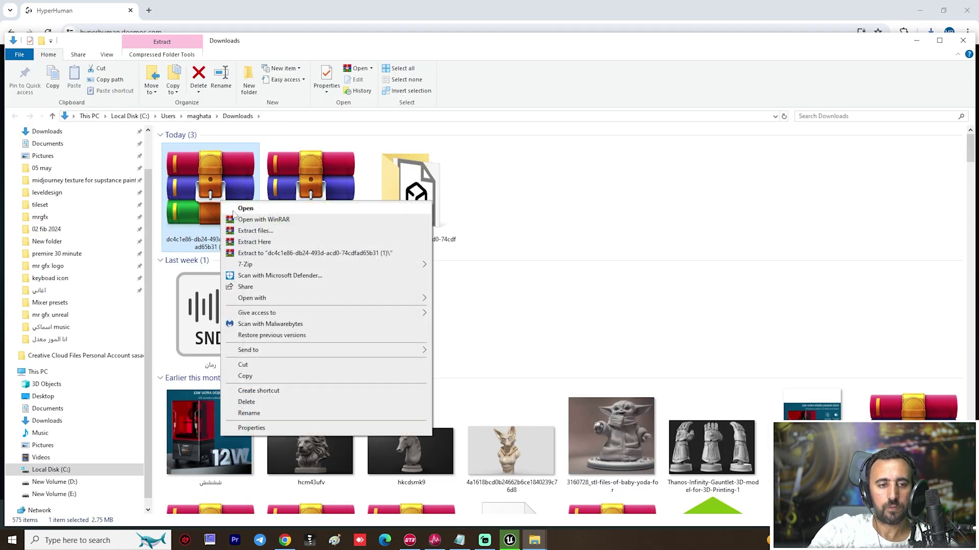
{"action": "left_click", "coordinate": [253, 232]}
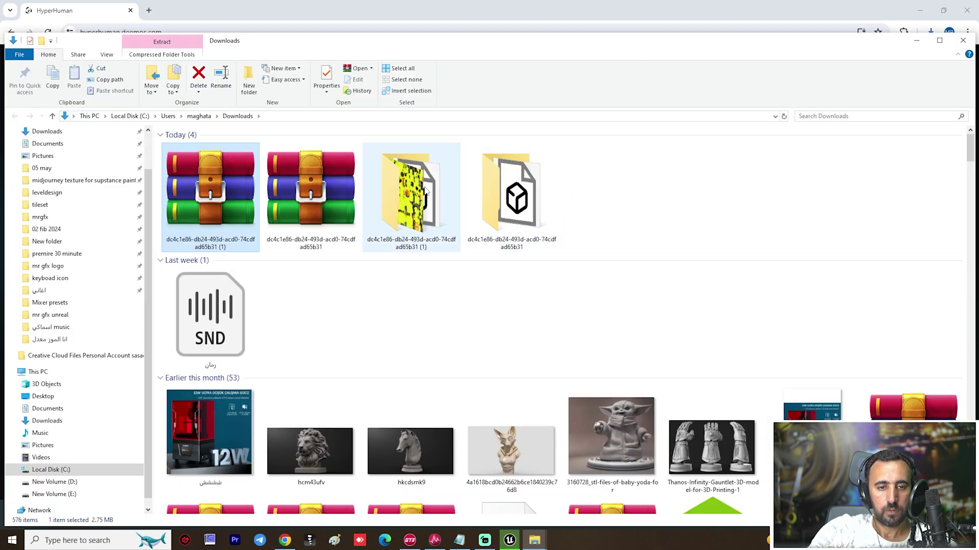
{"action": "double_click", "coordinate": [421, 215]}
{"action": "scroll", "coordinate": [361, 242], "scroll_direction": "up", "scroll_amount": 3, "text": "ctrl"}
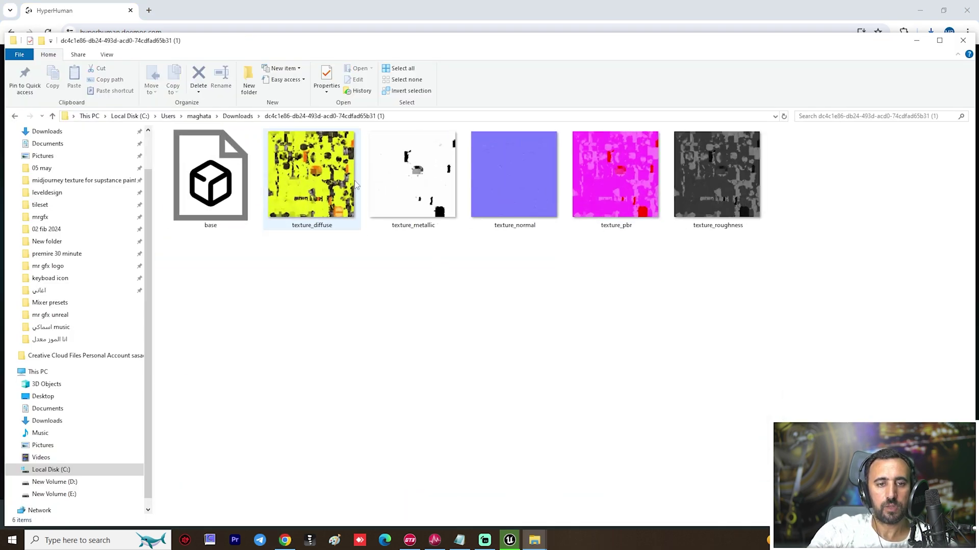
Switch to Unreal Engine and choose the Third Person template from the Games category for a new project.
{"action": "left_click", "coordinate": [508, 541]}
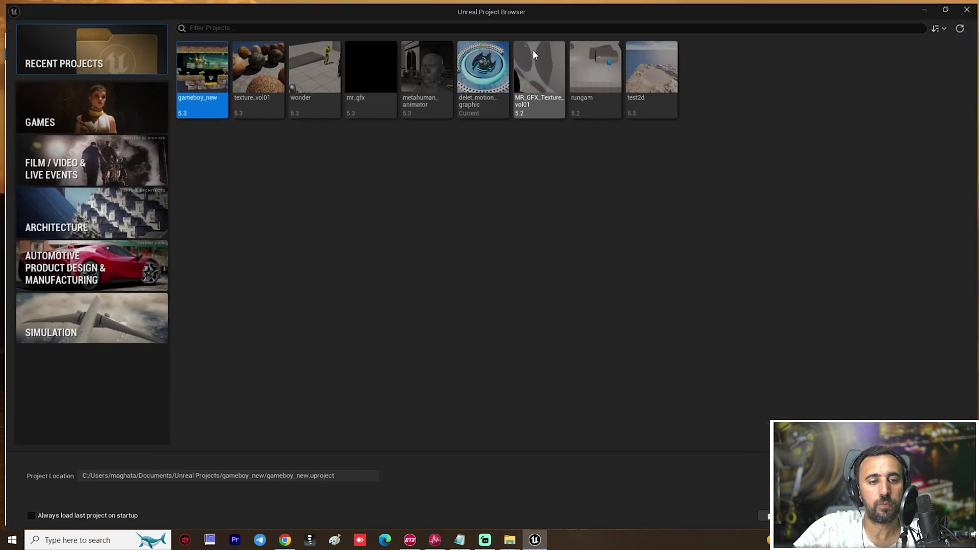
{"action": "left_click", "coordinate": [79, 119]}
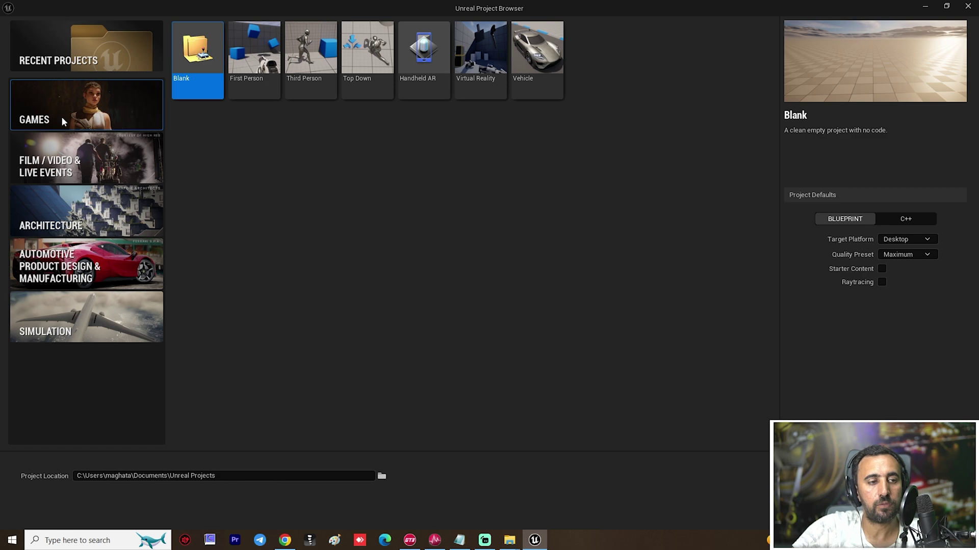
{"action": "left_click", "coordinate": [309, 85]}
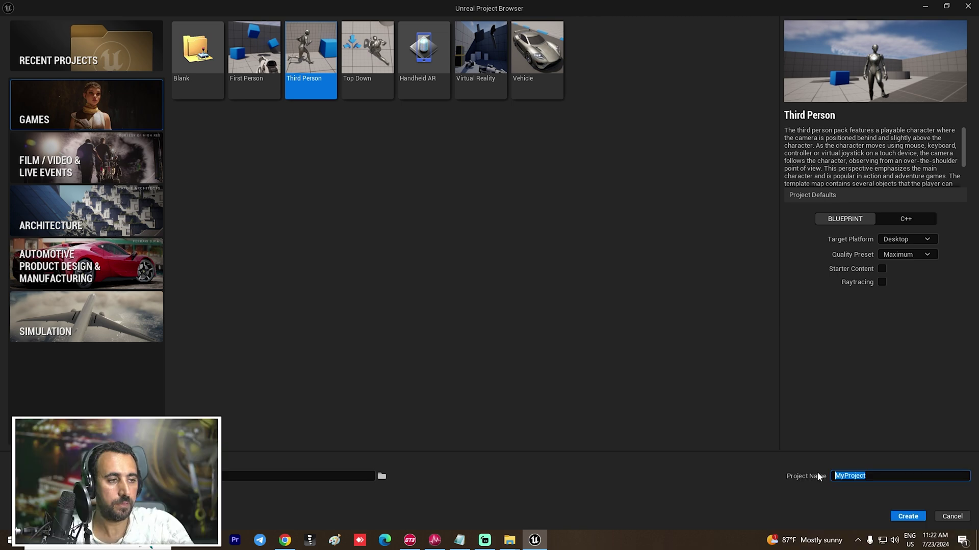
Name the project rodin_test, enable Starter Content and Raytracing, and create it.
{"action": "key", "text": "BackSpace"}
{"action": "type", "text": "r"}
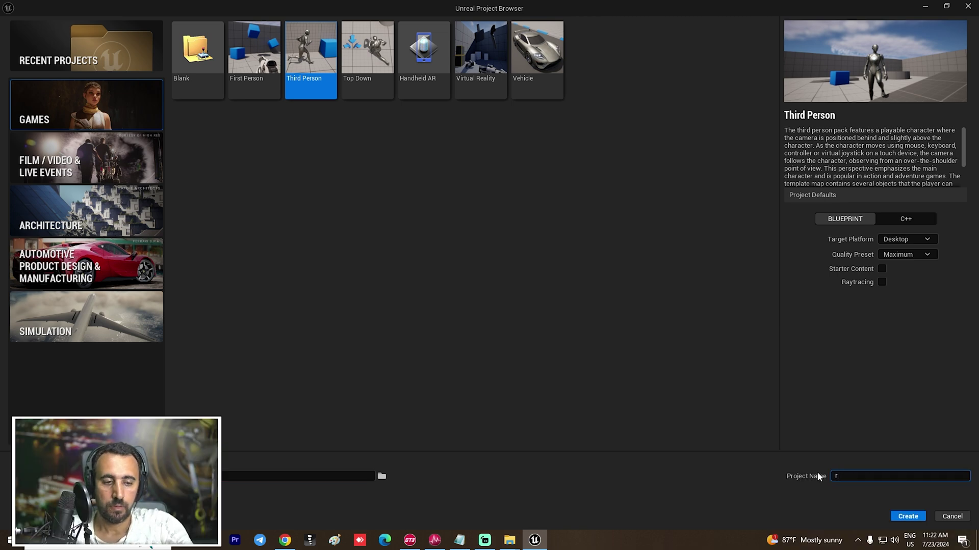
{"action": "type", "text": "odin_tes"}
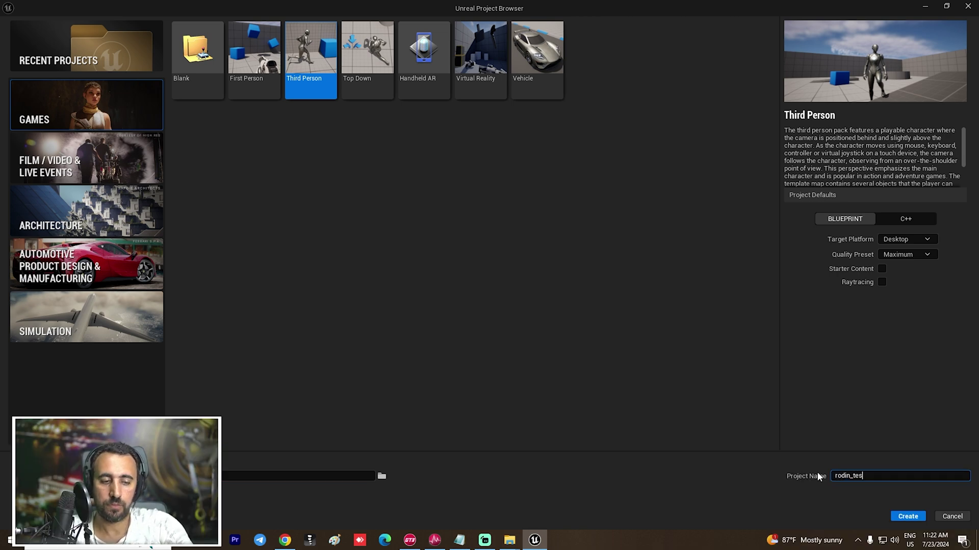
{"action": "type", "text": "t"}
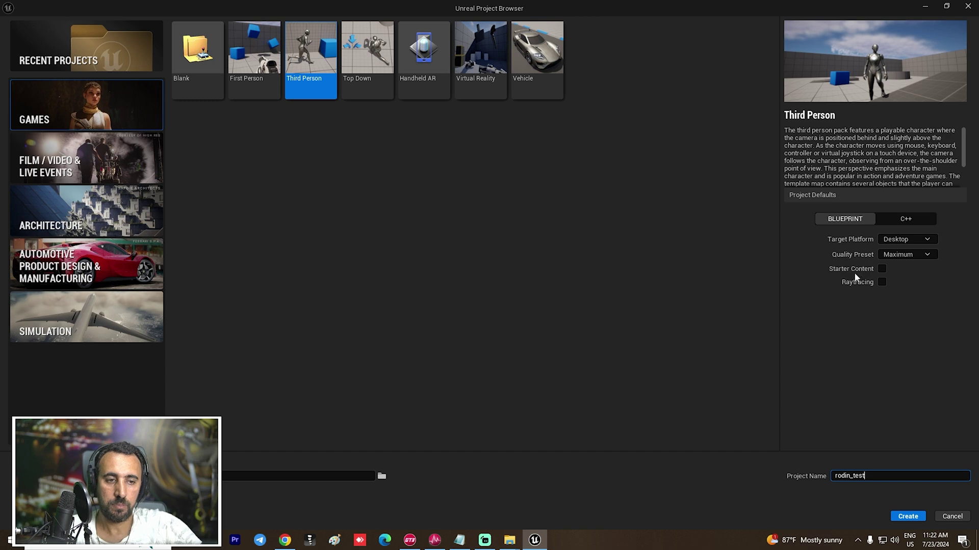
{"action": "left_click", "coordinate": [880, 270]}
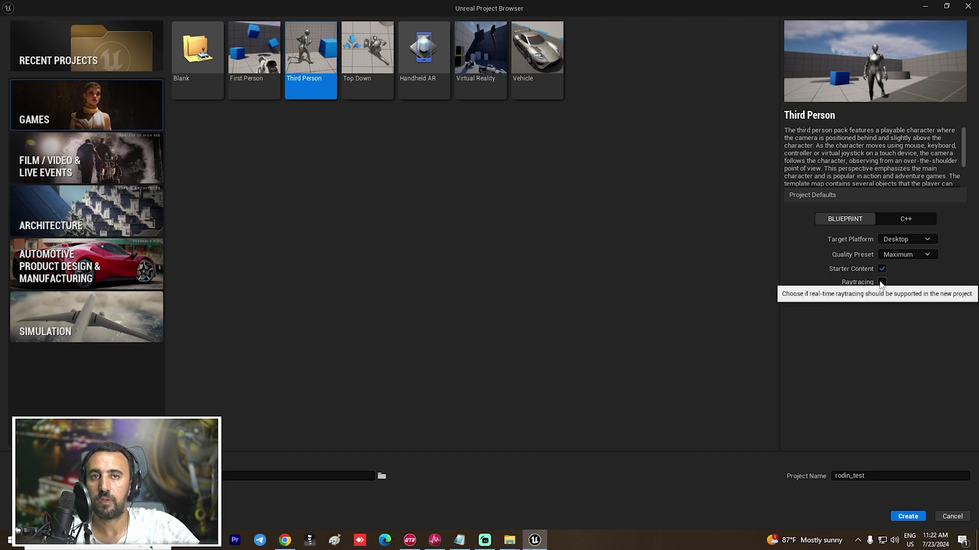
{"action": "left_click", "coordinate": [882, 283]}
{"action": "left_click", "coordinate": [910, 517]}
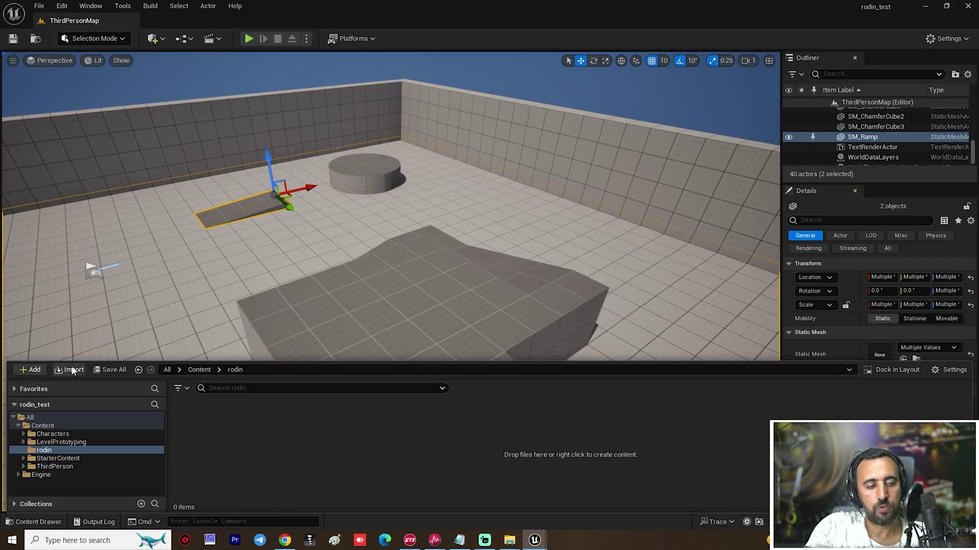
Import the base model and all five textures from the extracted Downloads folder into the rodin content folder with the default FBX options.
{"action": "left_click", "coordinate": [71, 369]}
{"action": "left_click", "coordinate": [45, 101]}
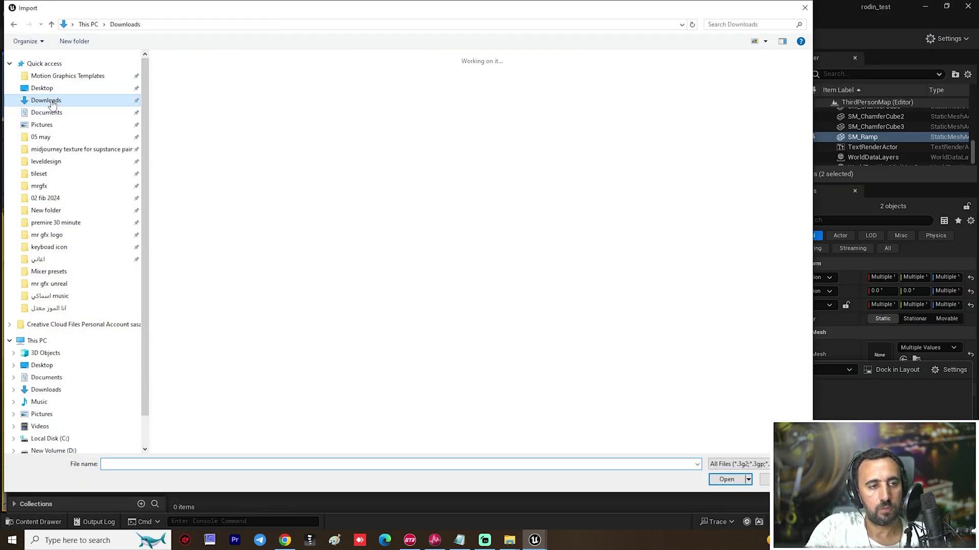
{"action": "double_click", "coordinate": [255, 141]}
{"action": "key", "text": "ctrl+a"}
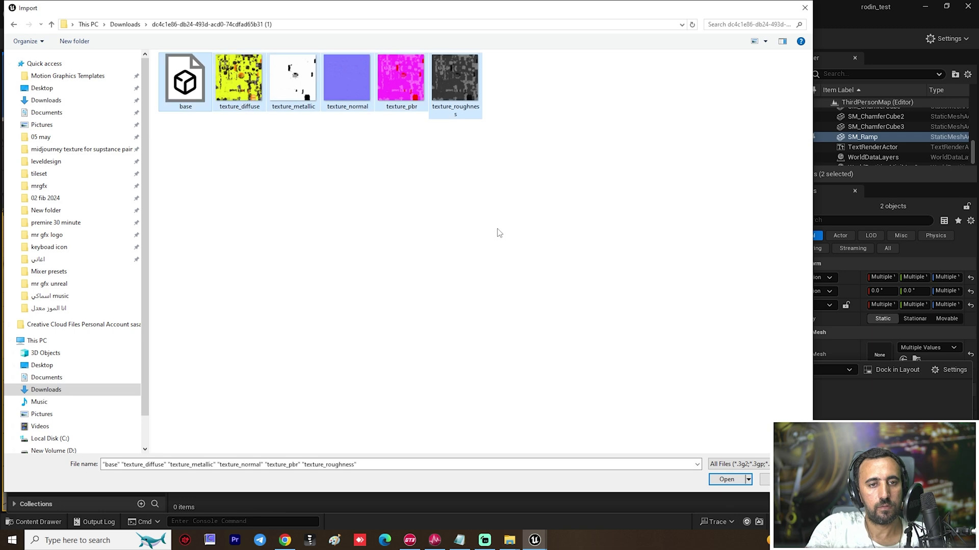
{"action": "key", "text": "Return"}
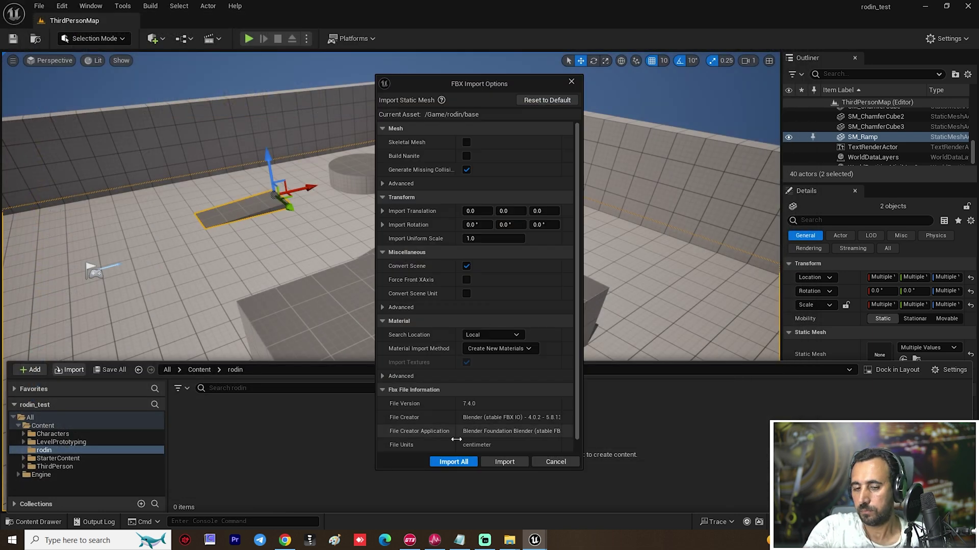
{"action": "left_click", "coordinate": [453, 461]}
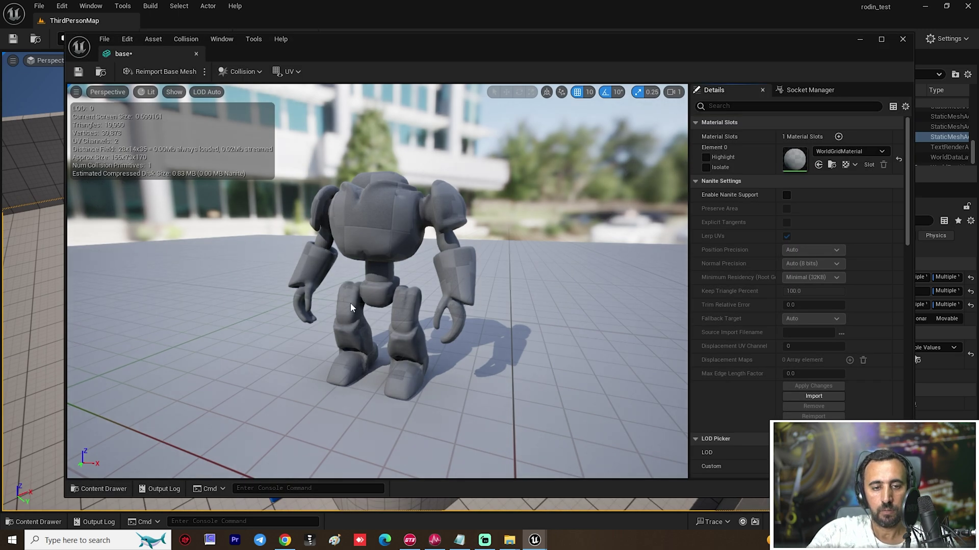
Inspect the imported base robot mesh from another angle, close its editor and return to the rodin folder's assets.
{"action": "left_click_drag", "start_coordinate": [350, 302], "coordinate": [376, 338]}
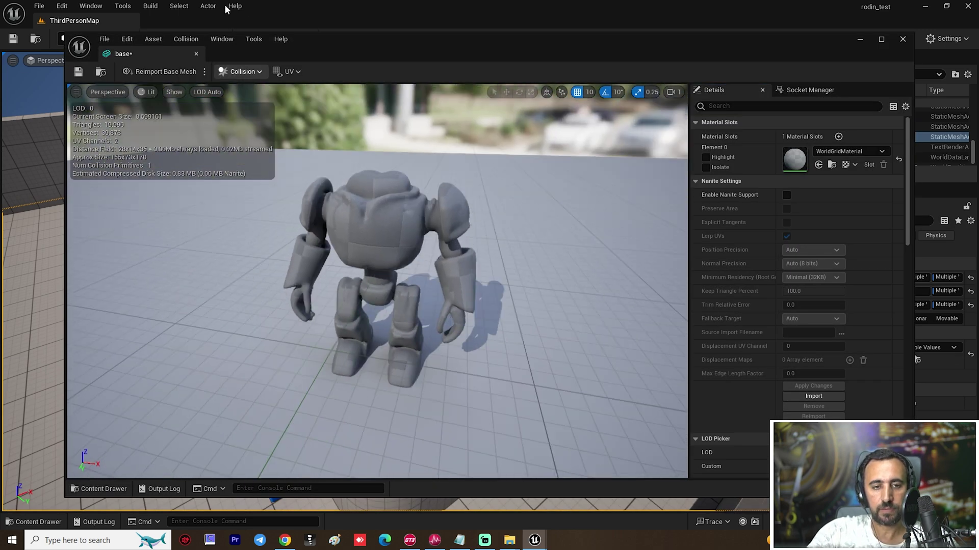
{"action": "left_click", "coordinate": [196, 54]}
{"action": "left_click", "coordinate": [433, 385], "text": "ctrl"}
{"action": "key", "text": "ctrl+space"}
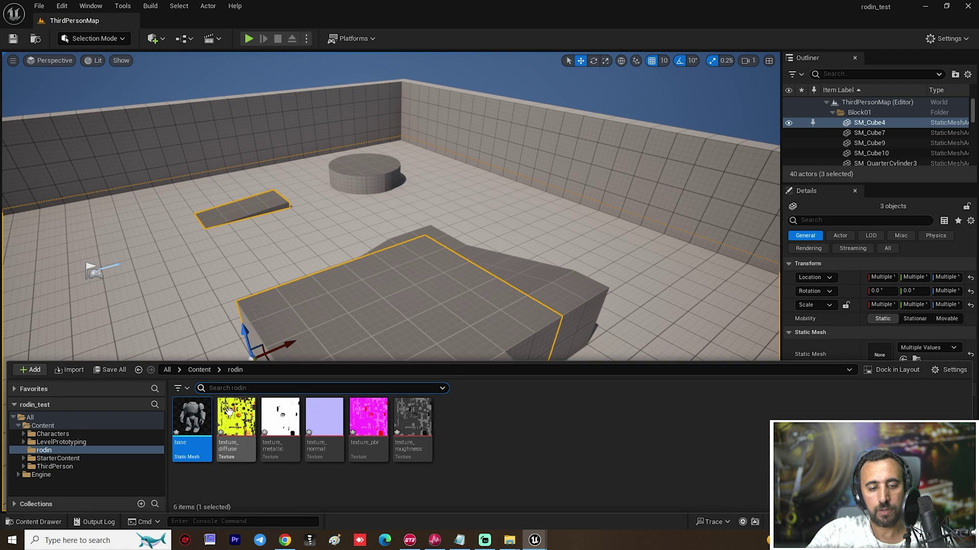
Create a material from texture_diffuse, keep the default name texture_diffuse_Mat and open it for editing.
{"action": "left_click", "coordinate": [233, 420]}
{"action": "right_click", "coordinate": [230, 426]}
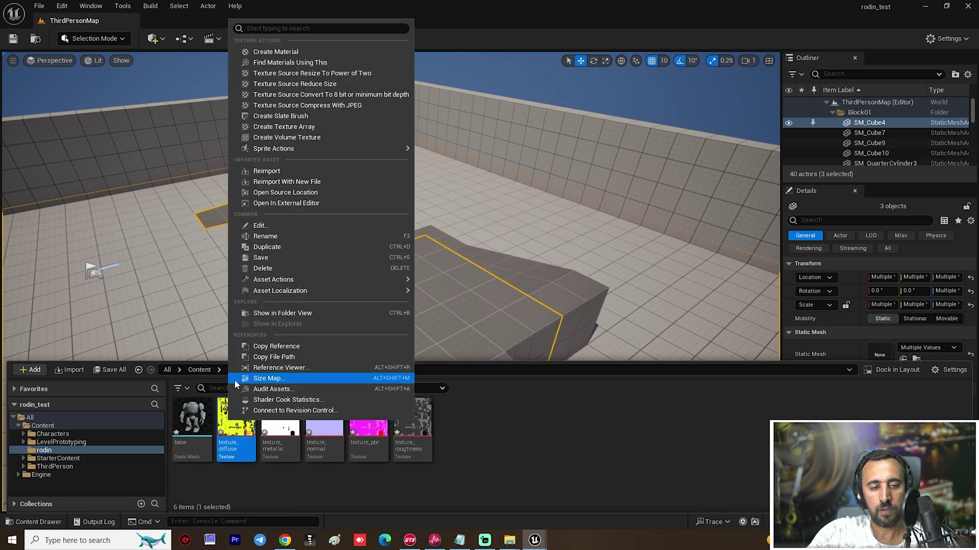
{"action": "left_click", "coordinate": [276, 52]}
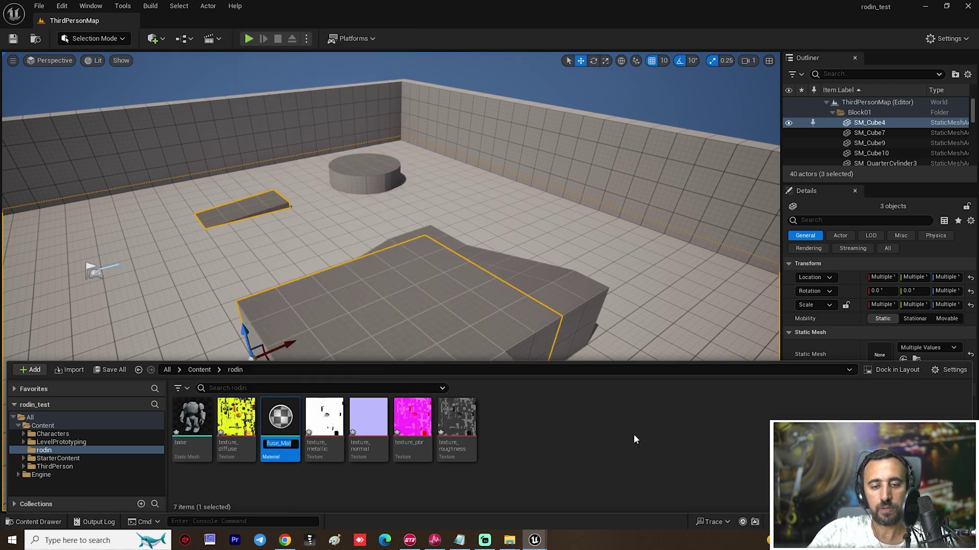
{"action": "key", "text": "Return"}
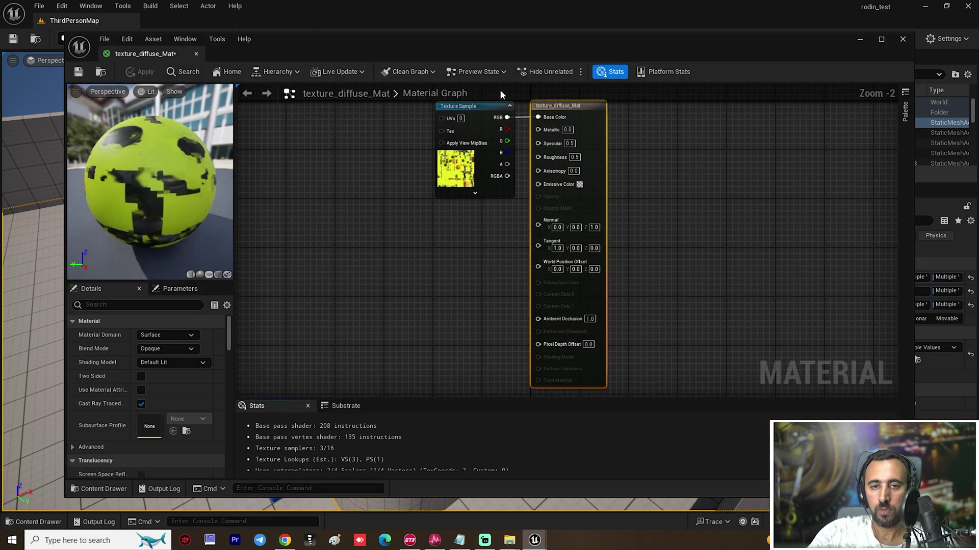
Add the metallic, normal, pbr and roughness textures to the texture_diffuse_Mat graph as texture samples.
{"action": "left_click_drag", "start_coordinate": [494, 50], "coordinate": [762, 52]}
{"action": "key", "text": "ctrl+space"}
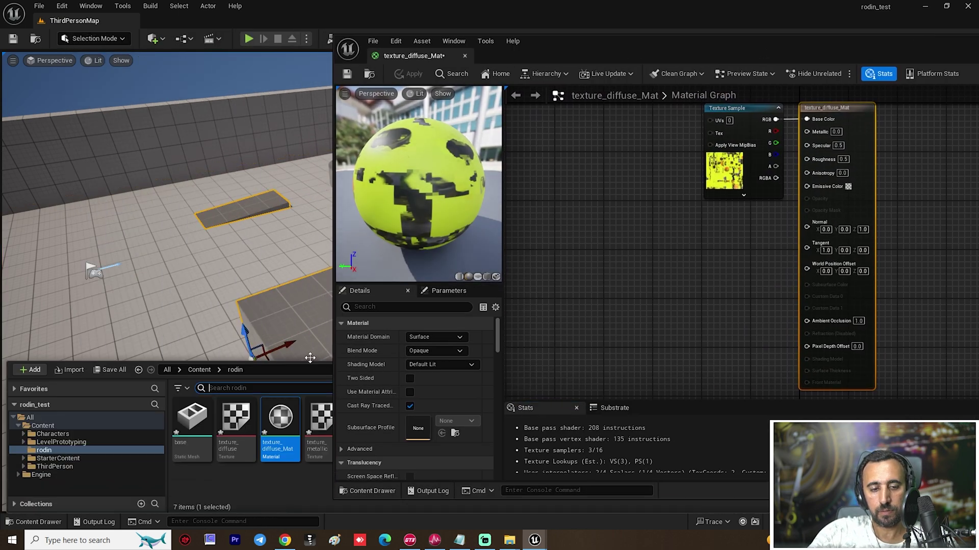
{"action": "left_click_drag", "start_coordinate": [524, 52], "coordinate": [721, 49]}
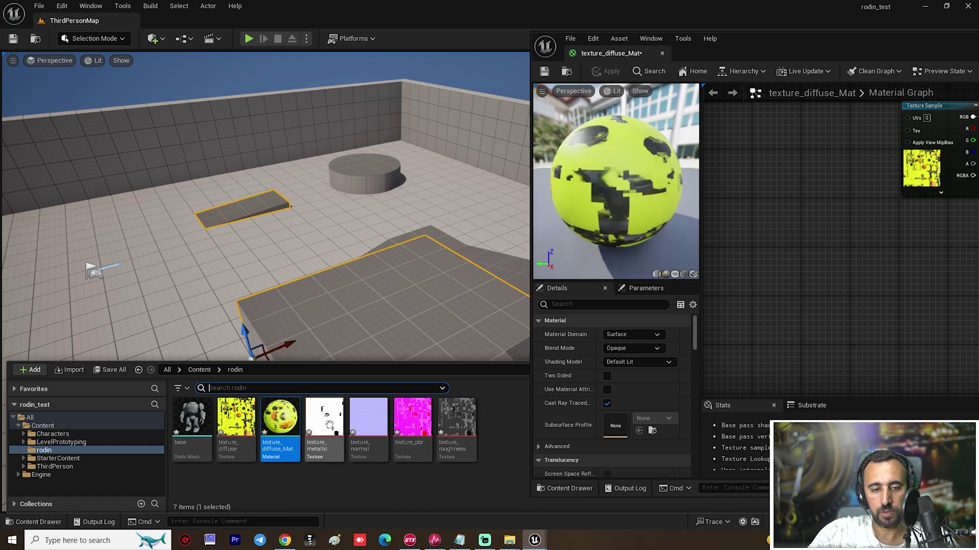
{"action": "left_click", "coordinate": [457, 418]}
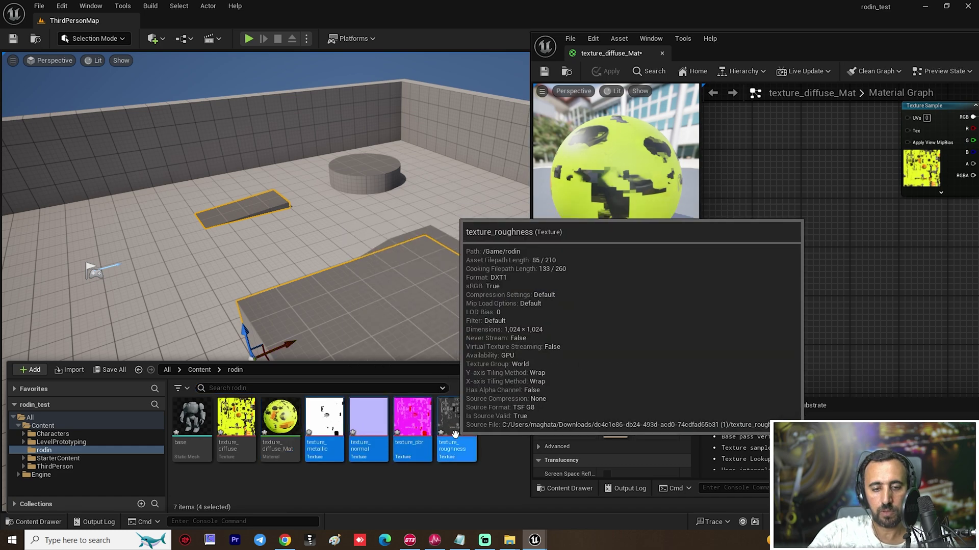
{"action": "left_click", "coordinate": [325, 411], "text": "shift"}
{"action": "left_click_drag", "start_coordinate": [324, 411], "coordinate": [768, 270]}
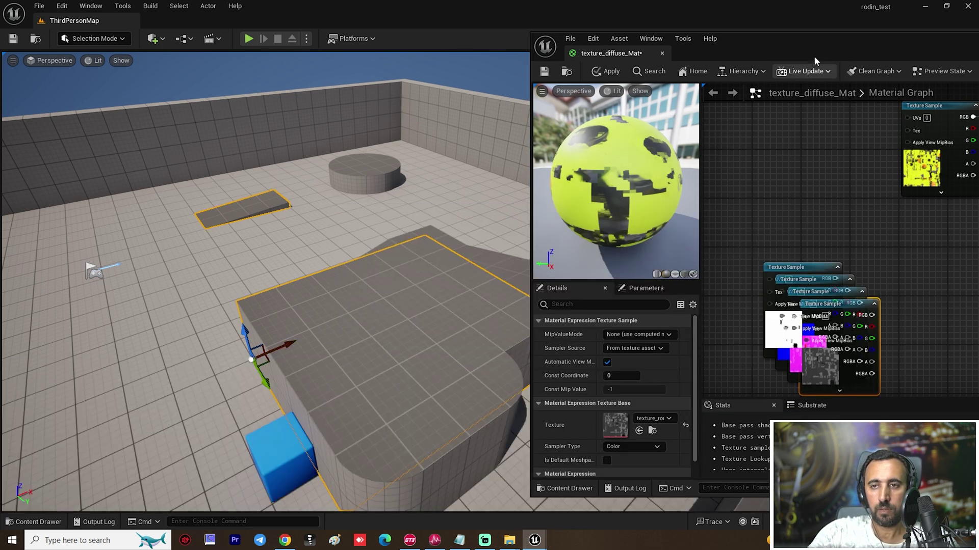
Maximize the material editor, widen its preview and separate the metallic and diffuse texture samples from the stacked nodes.
{"action": "left_click_drag", "start_coordinate": [815, 56], "coordinate": [430, 121]}
{"action": "double_click", "coordinate": [429, 121]}
{"action": "left_click", "coordinate": [300, 235]}
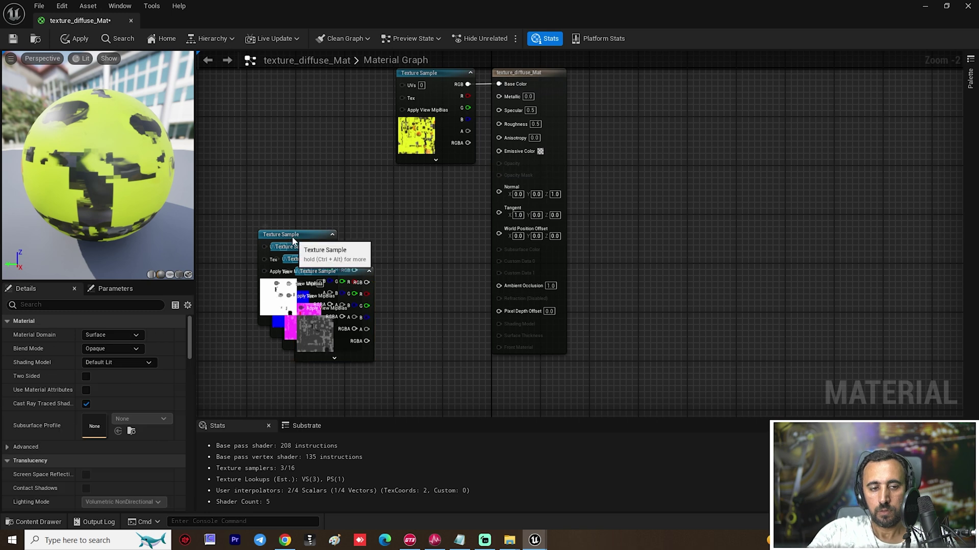
{"action": "left_click_drag", "start_coordinate": [301, 235], "coordinate": [313, 153]}
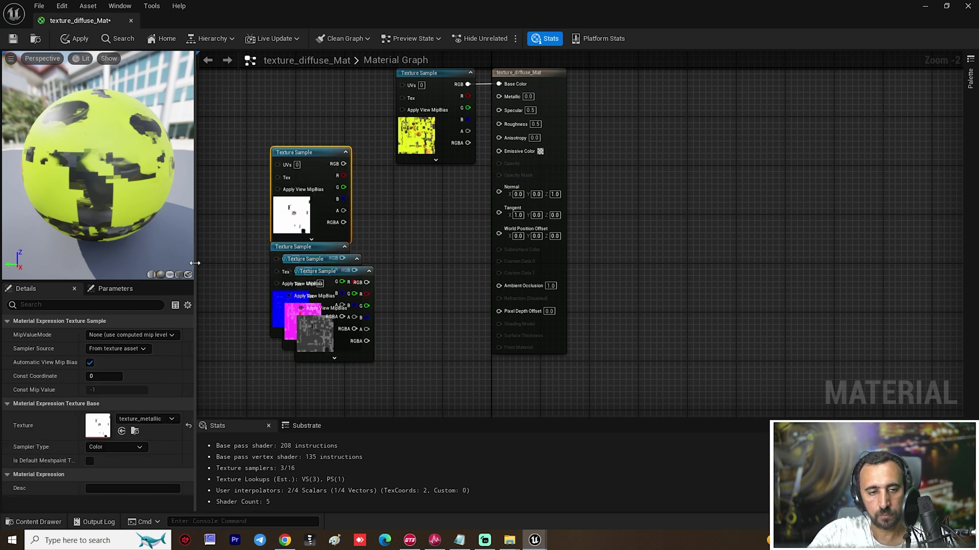
{"action": "left_click_drag", "start_coordinate": [196, 261], "coordinate": [297, 262]}
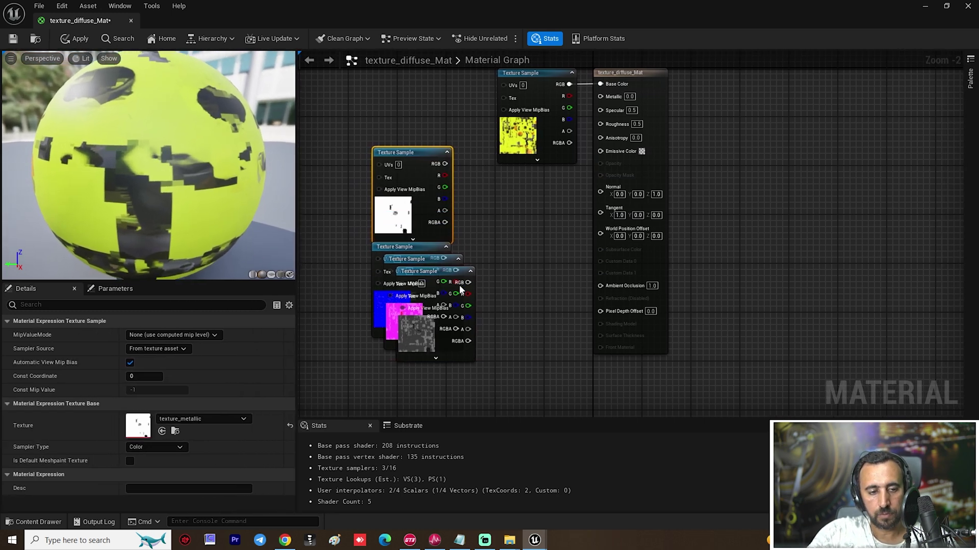
{"action": "right_click_drag", "start_coordinate": [507, 246], "coordinate": [513, 303]}
{"action": "left_click_drag", "start_coordinate": [553, 131], "coordinate": [514, 88]}
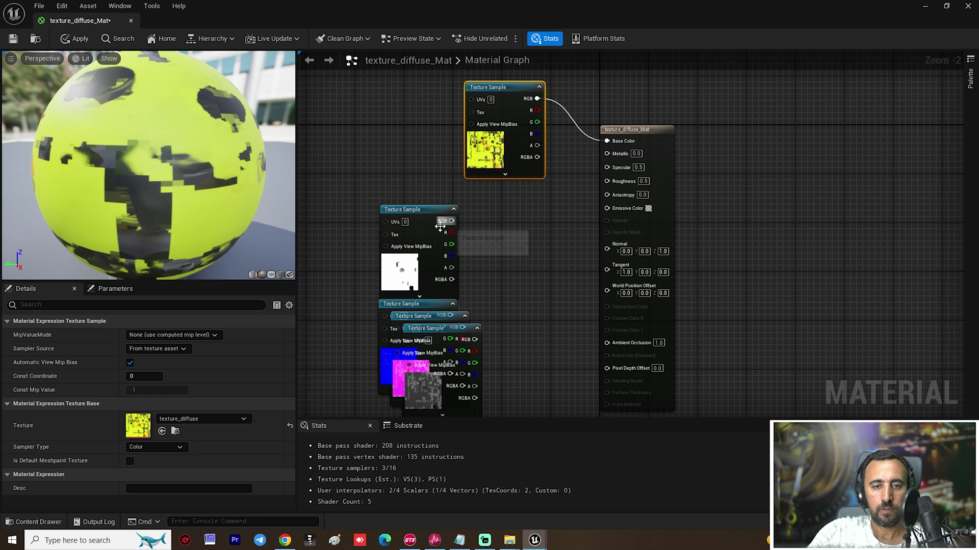
Connect the metallic texture's RGB output to Metallic and the normal texture's RGB output to Normal.
{"action": "left_click_drag", "start_coordinate": [451, 221], "coordinate": [414, 146]}
{"action": "left_click_drag", "start_coordinate": [404, 300], "coordinate": [429, 224]}
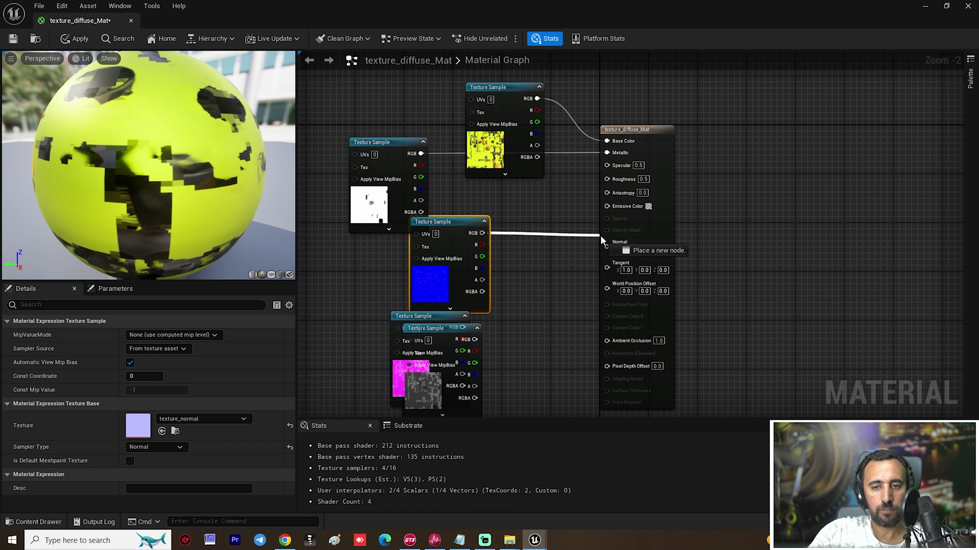
{"action": "left_click_drag", "start_coordinate": [613, 254], "coordinate": [613, 253]}
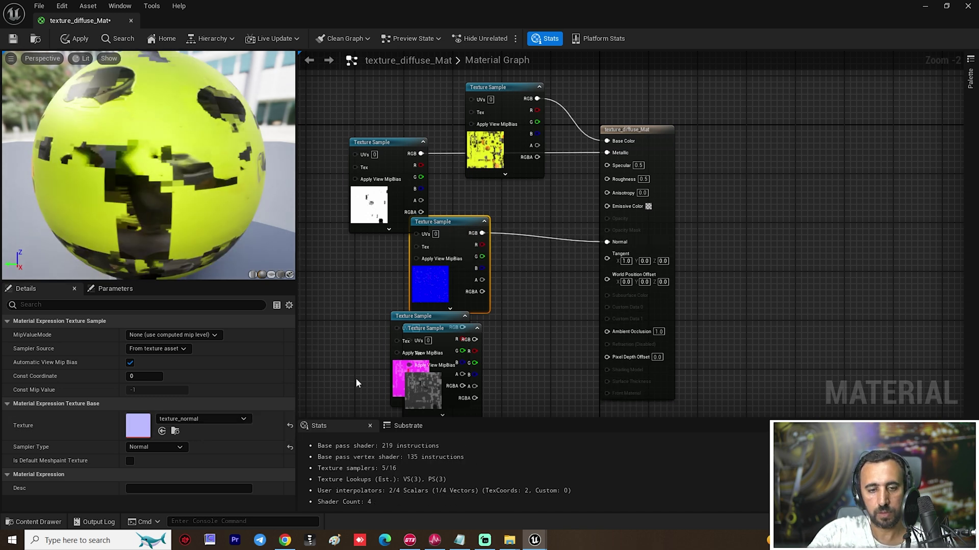
Move the pbr sample aside, connect the roughness texture's RGB output to Roughness, and apply and close the material.
{"action": "left_click_drag", "start_coordinate": [397, 316], "coordinate": [319, 277]}
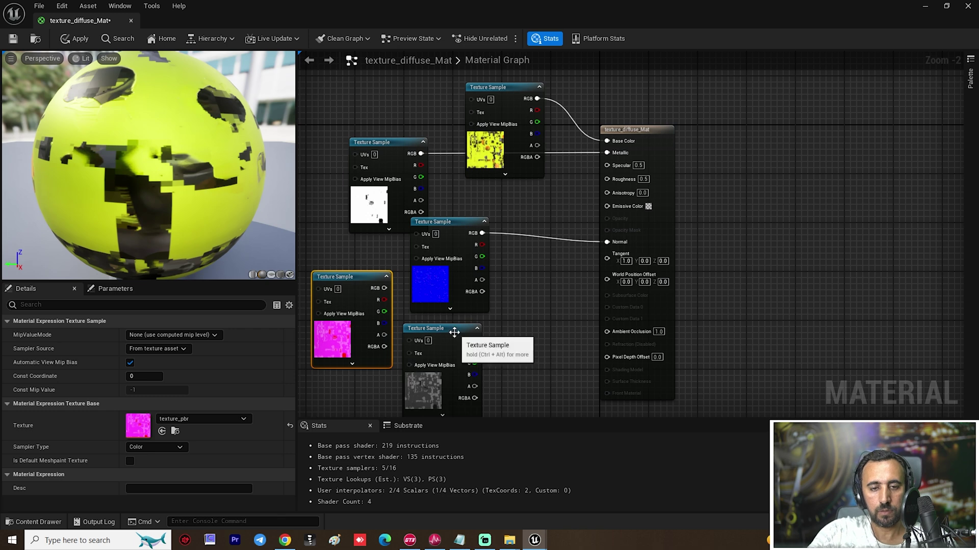
{"action": "left_click_drag", "start_coordinate": [444, 329], "coordinate": [464, 327]}
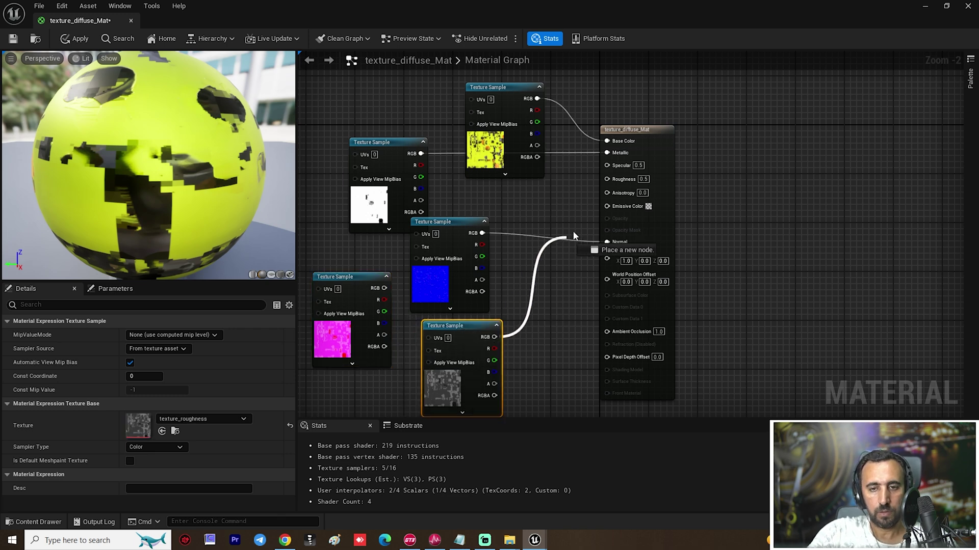
{"action": "left_click_drag", "start_coordinate": [573, 235], "coordinate": [618, 177]}
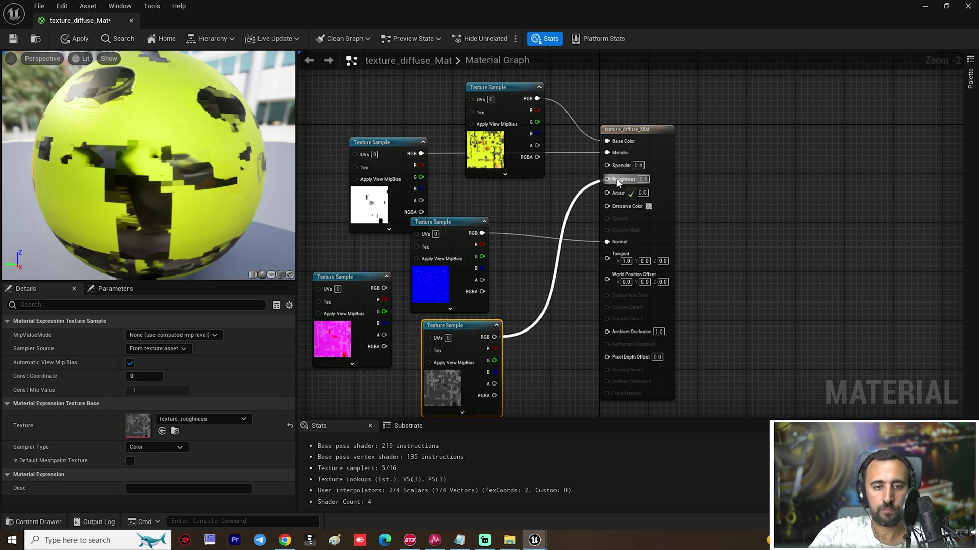
{"action": "left_click", "coordinate": [79, 39]}
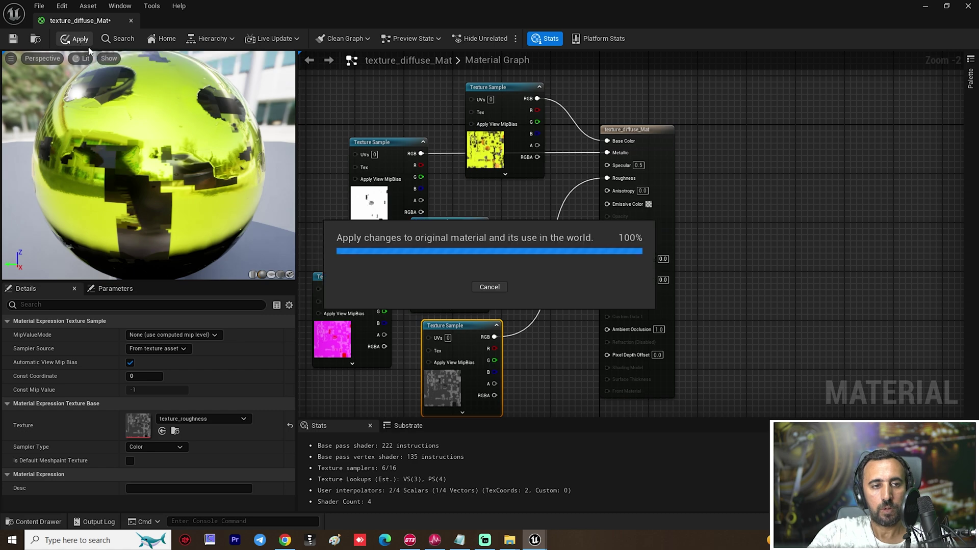
{"action": "left_click", "coordinate": [131, 20]}
Place the base robot mesh on the level floor near the ramp at a uniform scale of 2.25.
{"action": "key", "text": "ctrl+space"}
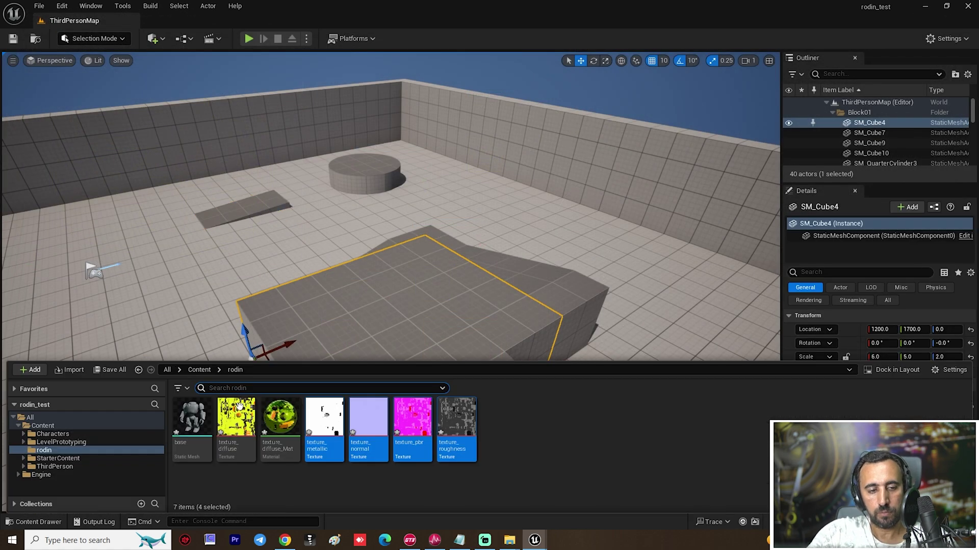
{"action": "left_click_drag", "start_coordinate": [192, 416], "coordinate": [276, 223]}
{"action": "key", "text": "w"}
{"action": "right_click_drag", "start_coordinate": [276, 223], "coordinate": [237, 191]}
{"action": "key", "text": "s"}
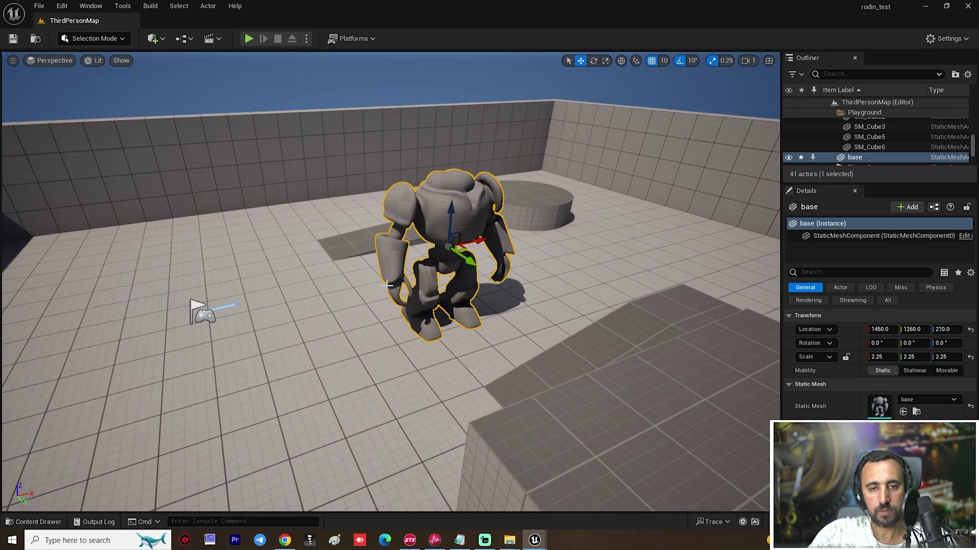
Assign texture_diffuse_Mat from the rodin folder to the robot in the level.
{"action": "key", "text": "e"}
{"action": "left_click", "coordinate": [397, 434]}
{"action": "key", "text": "ctrl+space"}
{"action": "left_click_drag", "start_coordinate": [280, 443], "coordinate": [454, 291]}
Examine the textured robot in the level up close and from the front.
{"action": "key", "text": "w"}
{"action": "right_click_drag", "start_coordinate": [454, 290], "coordinate": [385, 288]}
{"action": "key", "text": "s"}
{"action": "key", "text": "w"}
{"action": "key", "text": "d"}
{"action": "key", "text": "w"}
{"action": "key", "text": "s"}
{"action": "scroll", "coordinate": [391, 282], "scroll_direction": "up", "scroll_amount": 6}
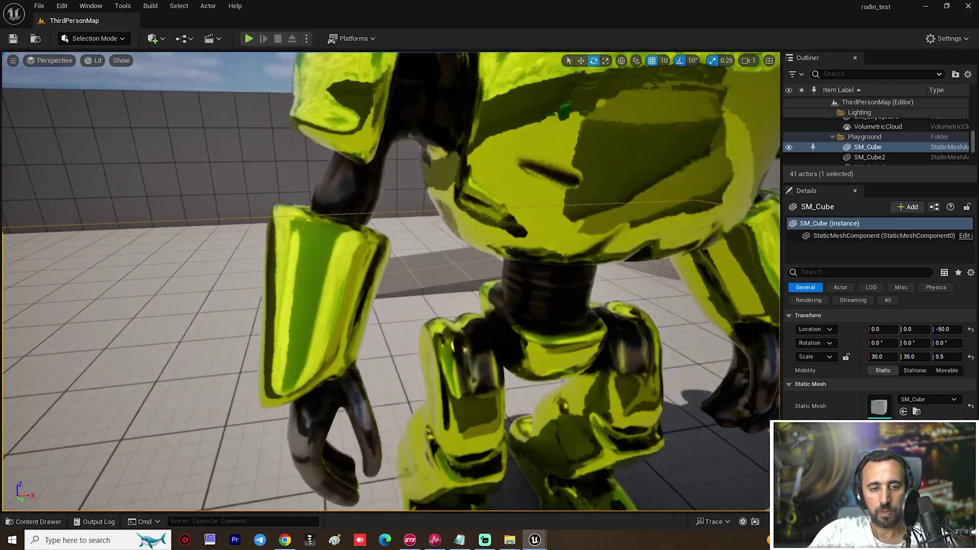
{"action": "scroll", "coordinate": [390, 282], "scroll_direction": "down", "scroll_amount": 2}
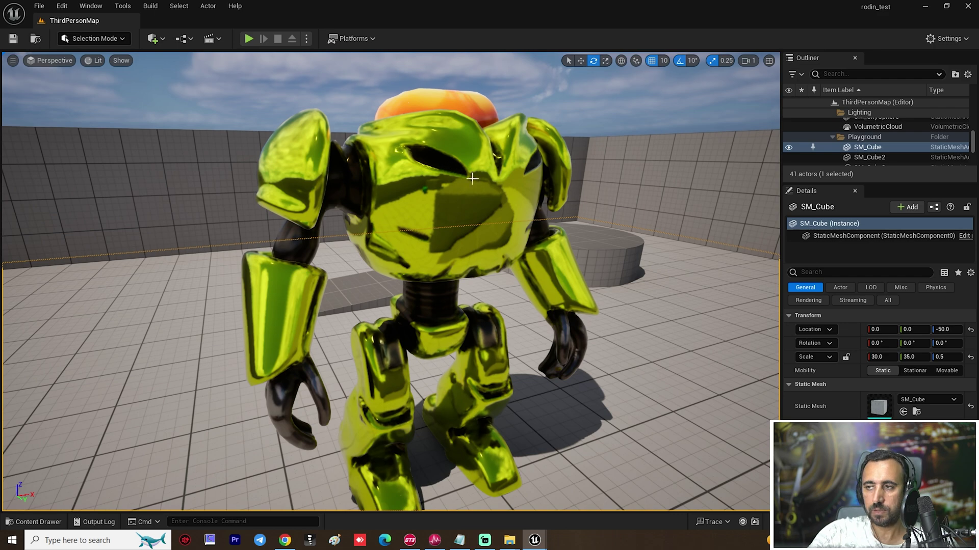
Open texture_diffuse_Mat from the rodin folder and move the diffuse and metallic texture samples upward in its graph.
{"action": "left_click", "coordinate": [482, 197]}
{"action": "left_click", "coordinate": [348, 380]}
{"action": "key", "text": "ctrl+space"}
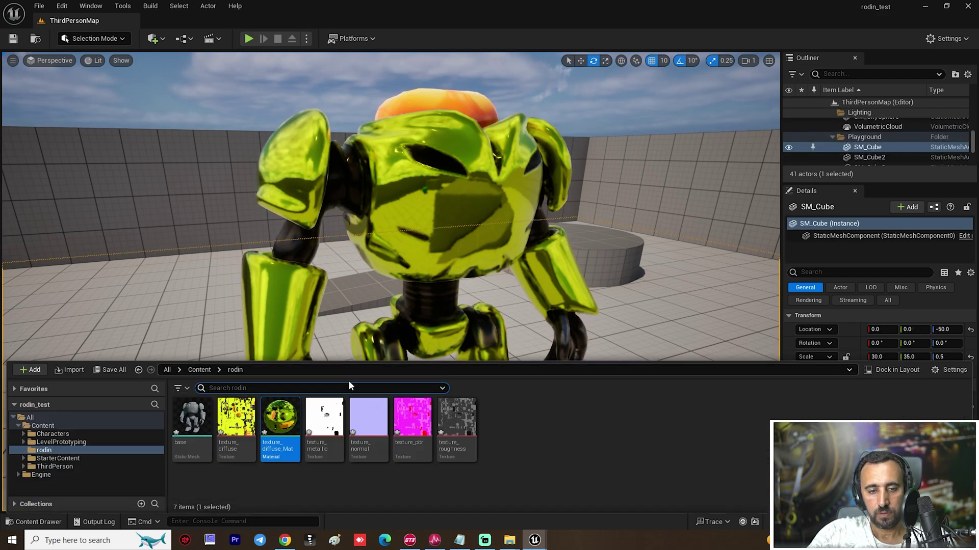
{"action": "double_click", "coordinate": [278, 423]}
{"action": "right_click_drag", "start_coordinate": [507, 213], "coordinate": [655, 399]}
{"action": "left_click_drag", "start_coordinate": [581, 99], "coordinate": [554, 92]}
{"action": "right_click_drag", "start_coordinate": [487, 192], "coordinate": [499, 223]}
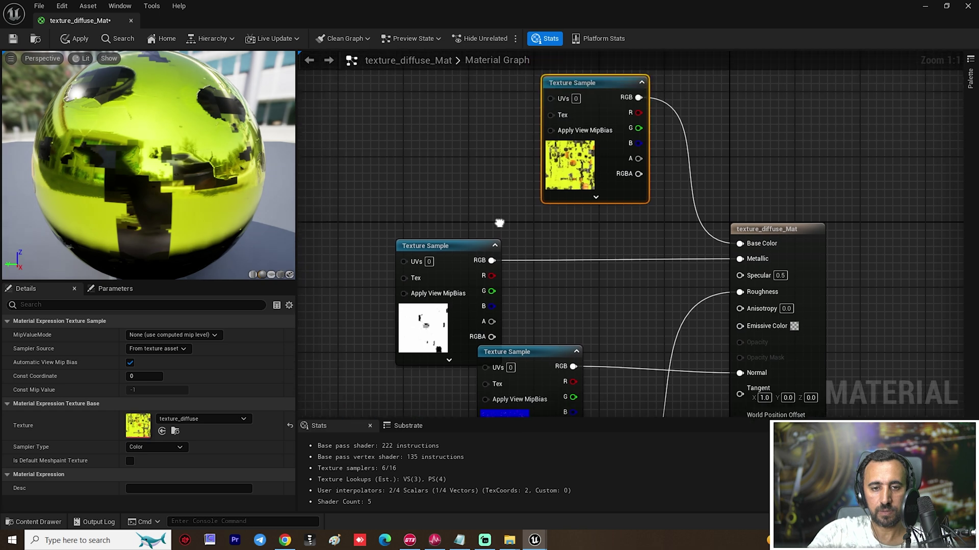
{"action": "left_click_drag", "start_coordinate": [463, 254], "coordinate": [454, 164]}
{"action": "left_click", "coordinate": [517, 248]}
{"action": "right_click_drag", "start_coordinate": [591, 289], "coordinate": [602, 249]}
{"action": "scroll", "coordinate": [601, 250], "scroll_direction": "down", "scroll_amount": 1}
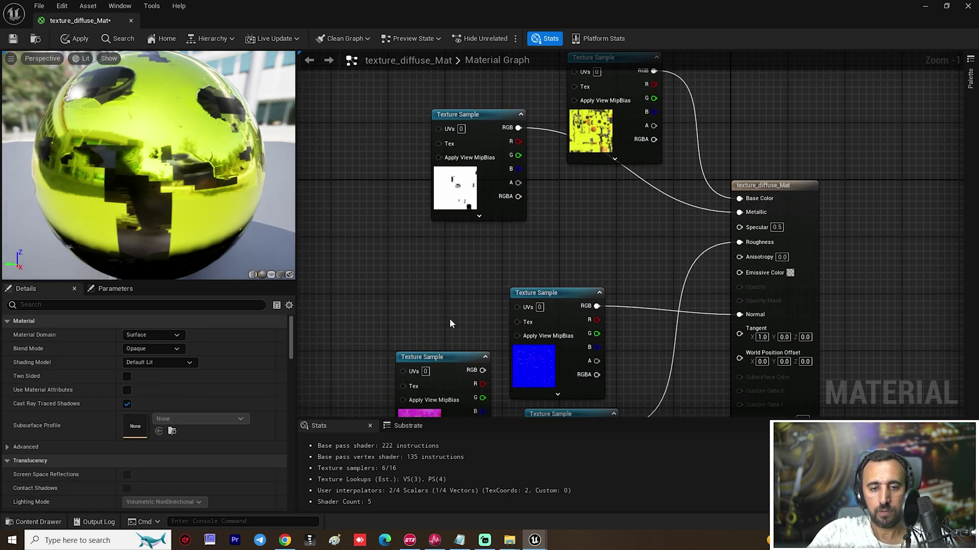
Connect the texture_pbr sample's RGB output to Specular, move the sample below the metallic one, and apply the material.
{"action": "left_click_drag", "start_coordinate": [446, 359], "coordinate": [739, 240]}
{"action": "left_click_drag", "start_coordinate": [419, 237], "coordinate": [526, 232]}
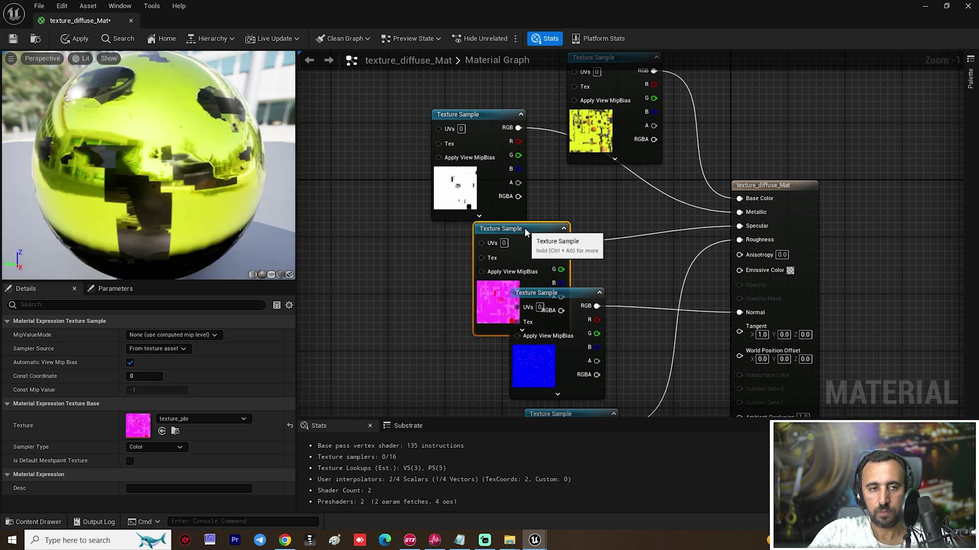
{"action": "left_click", "coordinate": [80, 40]}
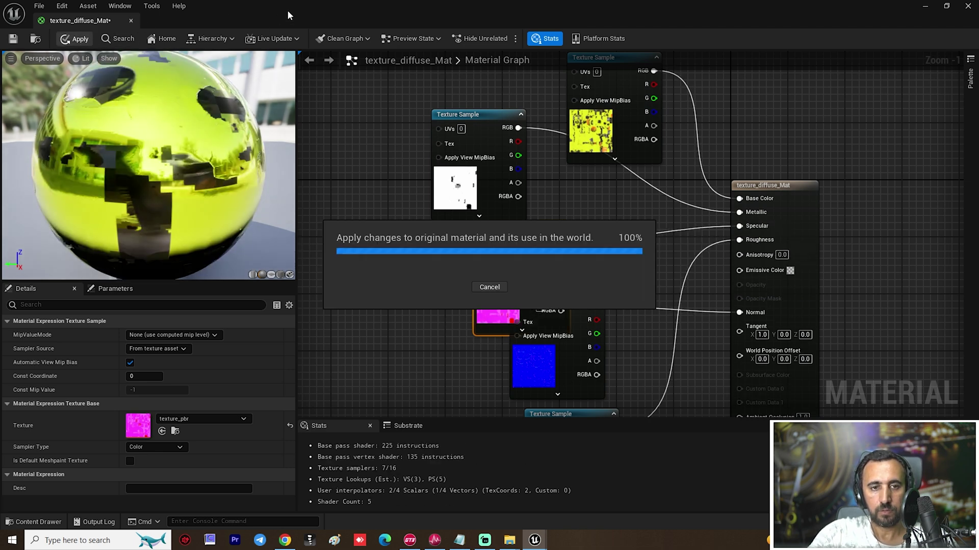
Move the material editor window aside, examine the robot in the level, and bring the material graph back into view.
{"action": "left_click_drag", "start_coordinate": [313, 12], "coordinate": [636, 328]}
{"action": "key", "text": "s"}
{"action": "mouse_move", "coordinate": [204, 230]}
{"action": "right_mouse_down"}
{"action": "mouse_move", "coordinate": [227, 301]}
{"action": "mouse_move", "coordinate": [203, 244]}
{"action": "right_mouse_up"}
{"action": "key", "text": "w"}
{"action": "mouse_move", "coordinate": [601, 286]}
{"action": "right_mouse_down"}
{"action": "mouse_move", "coordinate": [576, 274]}
{"action": "mouse_move", "coordinate": [601, 286]}
{"action": "right_mouse_up"}
{"action": "key", "text": "w"}
{"action": "left_click_drag", "start_coordinate": [636, 334], "coordinate": [389, 125]}
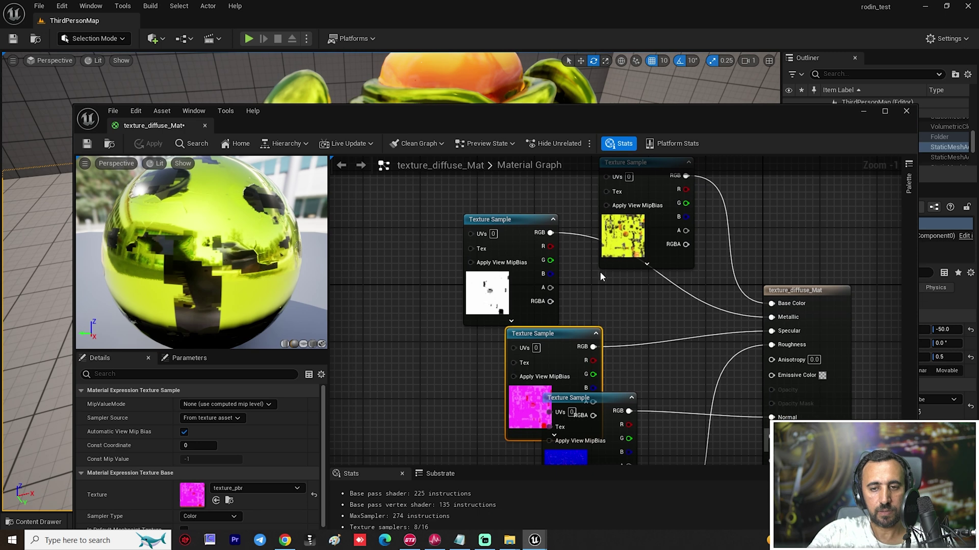
Spread the diffuse, metallic, normal and pbr texture samples apart to make room for more nodes in the material graph.
{"action": "right_click_drag", "start_coordinate": [600, 276], "coordinate": [607, 357]}
{"action": "left_click_drag", "start_coordinate": [644, 241], "coordinate": [615, 164]}
{"action": "left_click_drag", "start_coordinate": [536, 322], "coordinate": [480, 274]}
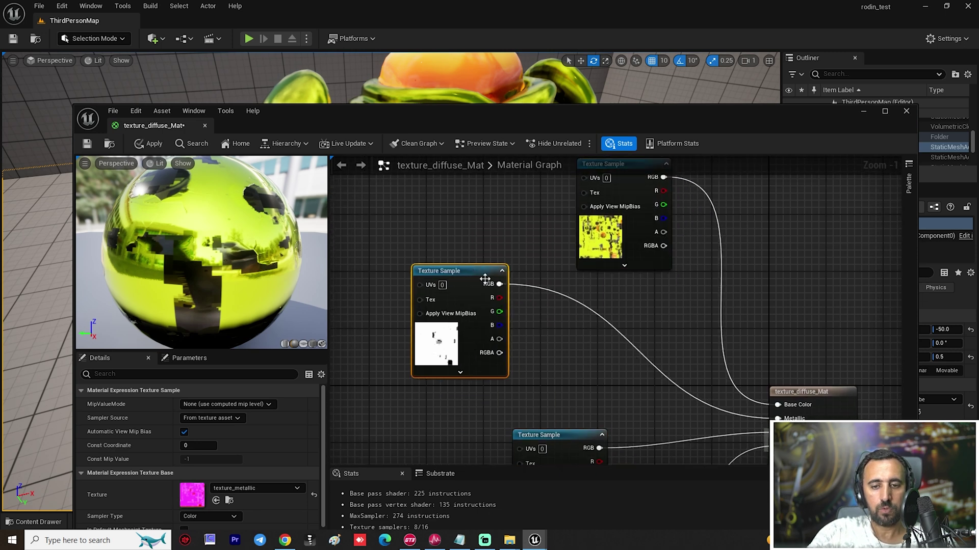
{"action": "right_click_drag", "start_coordinate": [611, 387], "coordinate": [594, 326]}
{"action": "scroll", "coordinate": [610, 358], "scroll_direction": "down", "scroll_amount": 1}
{"action": "right_click_drag", "start_coordinate": [610, 363], "coordinate": [613, 315]}
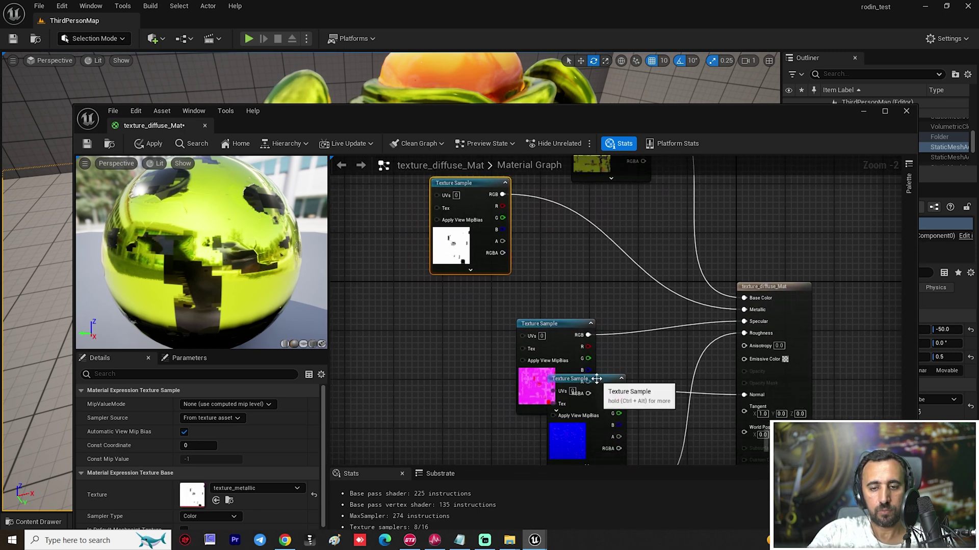
{"action": "left_click_drag", "start_coordinate": [595, 377], "coordinate": [591, 479]}
{"action": "right_click_drag", "start_coordinate": [647, 244], "coordinate": [649, 350]}
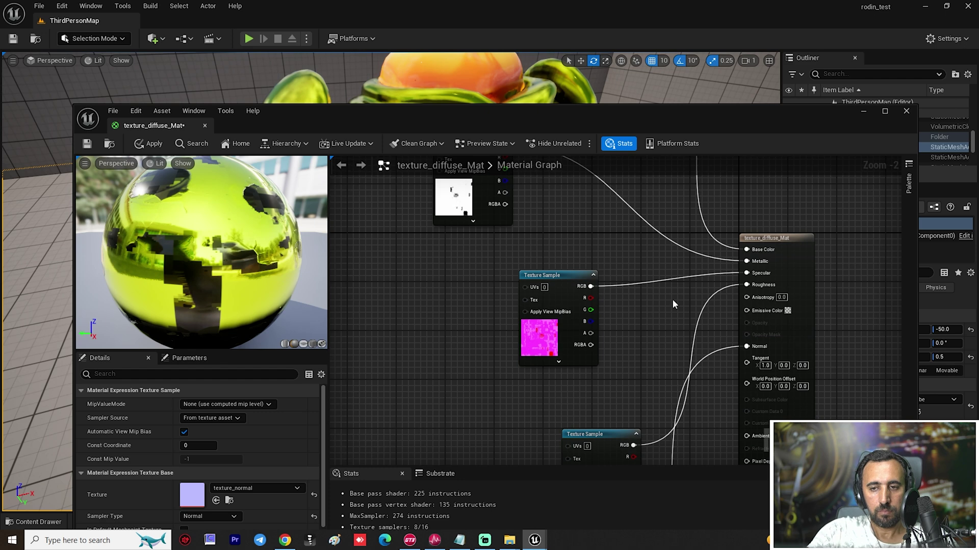
{"action": "right_click_drag", "start_coordinate": [671, 304], "coordinate": [641, 331]}
{"action": "left_click_drag", "start_coordinate": [552, 325], "coordinate": [514, 336]}
{"action": "left_click", "coordinate": [566, 258]}
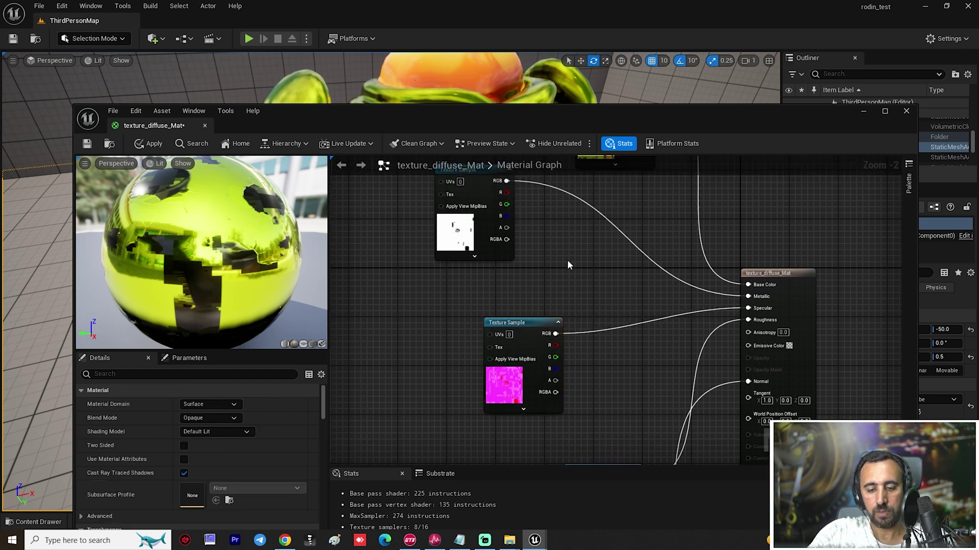
{"action": "right_click", "coordinate": [567, 261]}
{"action": "type", "text": "m"}
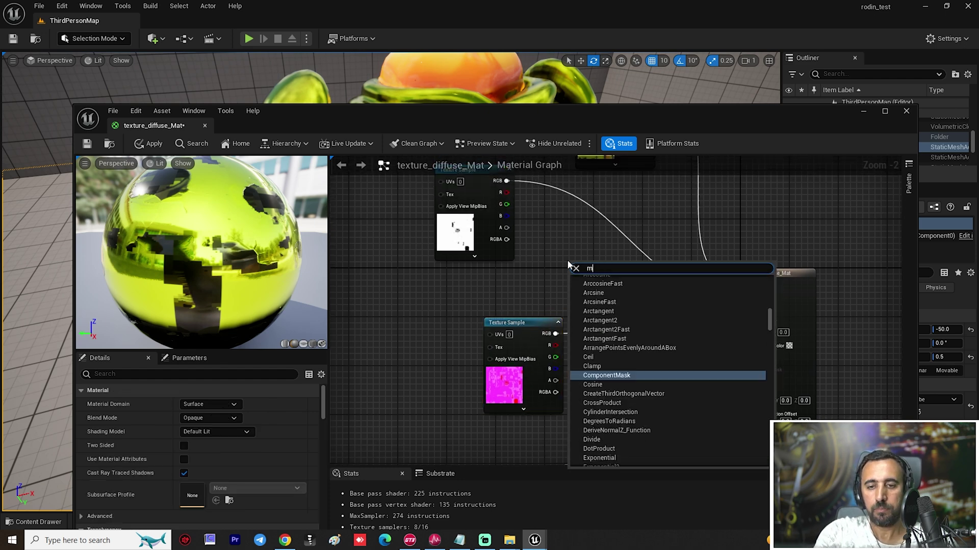
{"action": "key", "text": "BackSpace"}
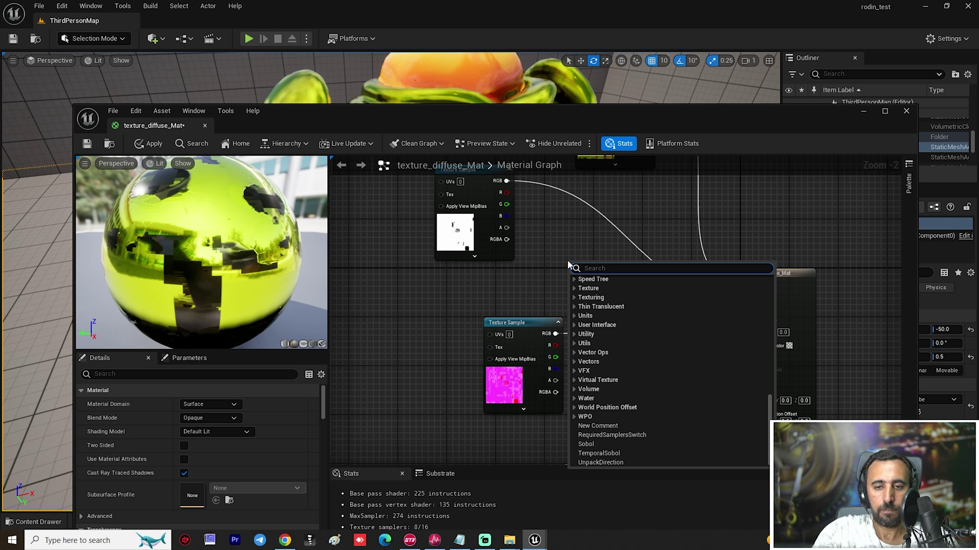
{"action": "key", "text": "Escape"}
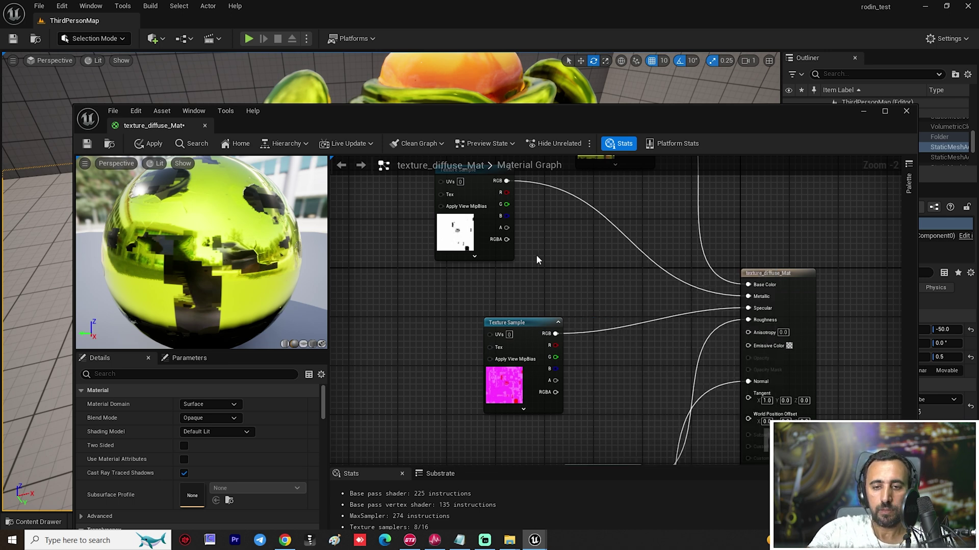
Insert a Multiply node between the pbr sample's RGB output and the Specular input, using its A input.
{"action": "key", "text": "m"}
{"action": "left_click", "coordinate": [600, 289]}
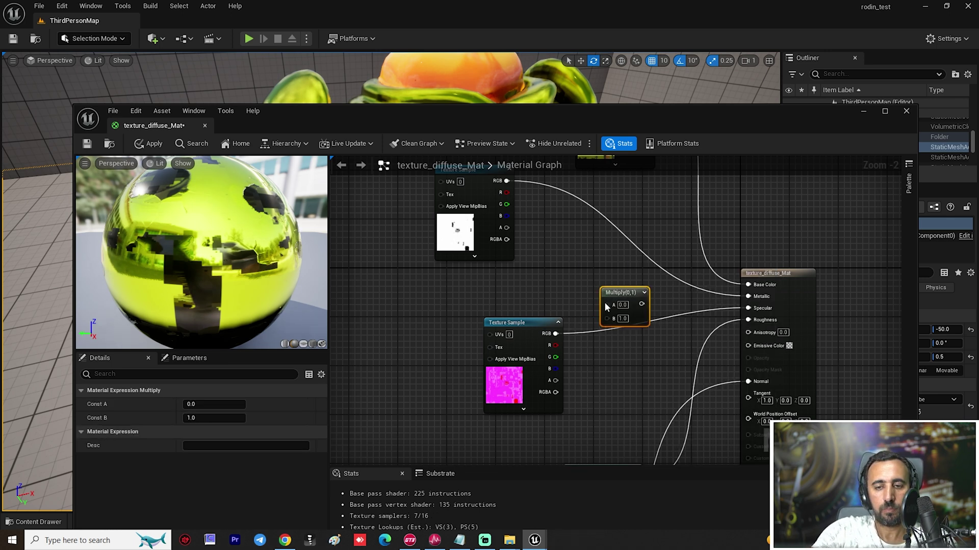
{"action": "left_click_drag", "start_coordinate": [542, 339], "coordinate": [529, 313]}
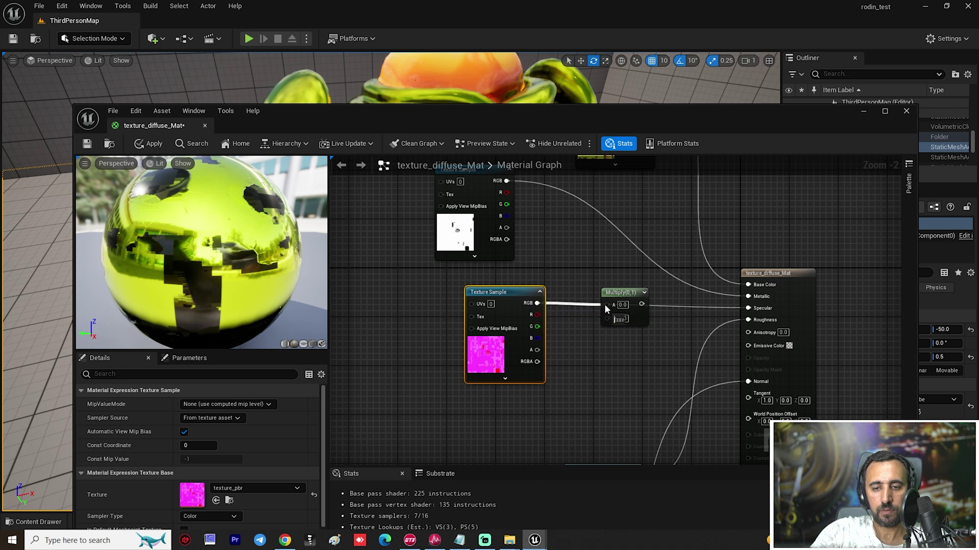
{"action": "left_click", "coordinate": [592, 356]}
{"action": "left_click_drag", "start_coordinate": [638, 303], "coordinate": [748, 308]}
{"action": "left_click", "coordinate": [623, 293]}
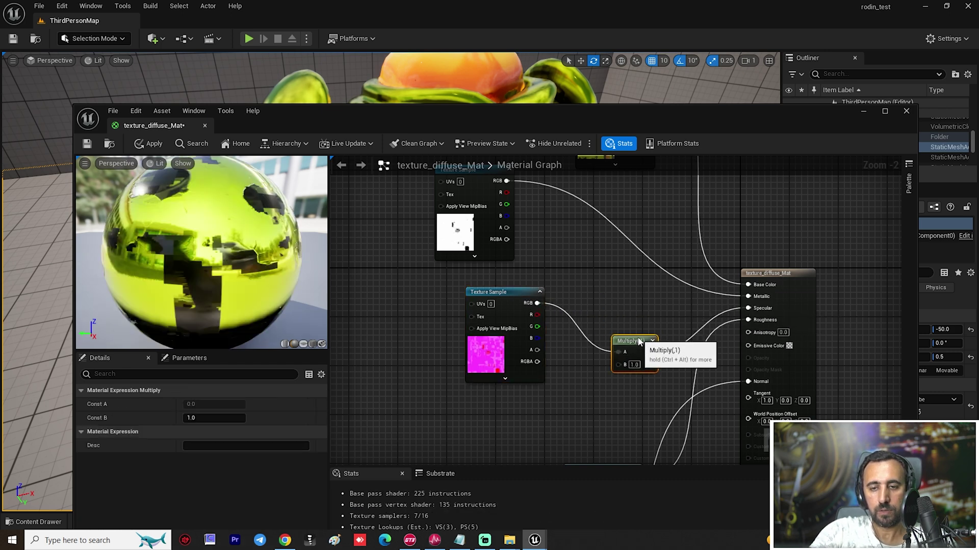
{"action": "left_click_drag", "start_coordinate": [623, 293], "coordinate": [633, 341]}
{"action": "left_click", "coordinate": [610, 256]}
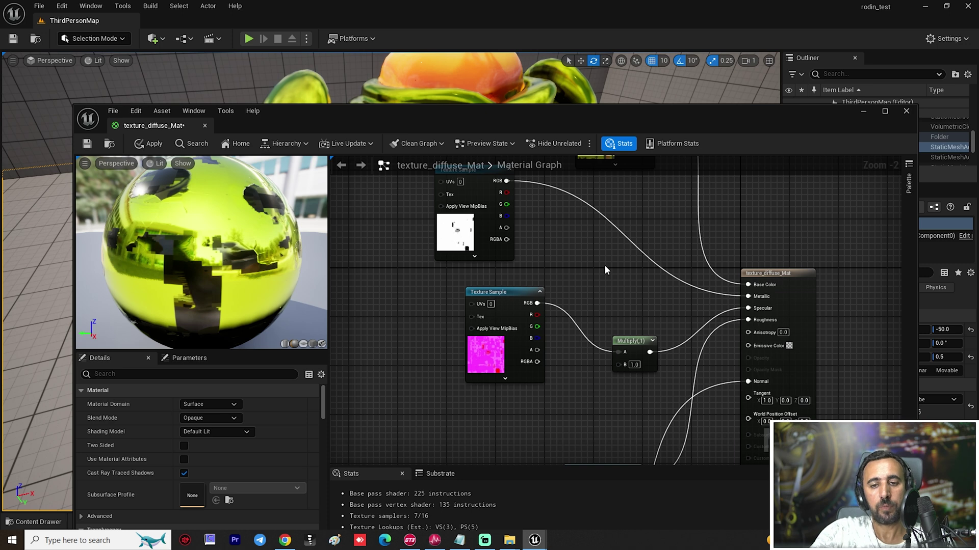
Insert a second Multiply node between the metallic sample's RGB output and Metallic, and move the pbr sample lower.
{"action": "left_click", "coordinate": [604, 264]}
{"action": "left_click_drag", "start_coordinate": [506, 180], "coordinate": [611, 284]}
{"action": "left_click_drag", "start_coordinate": [644, 282], "coordinate": [748, 296]}
{"action": "left_click", "coordinate": [547, 306]}
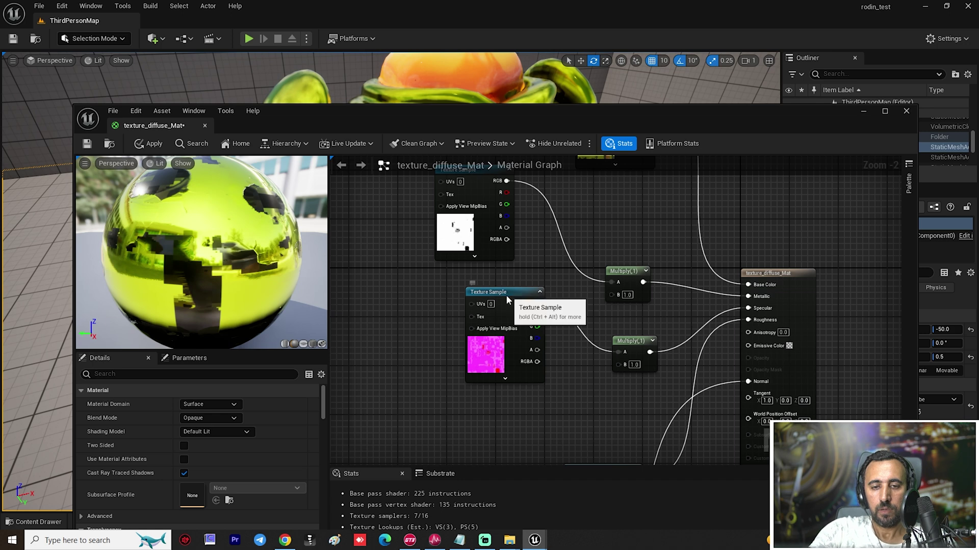
{"action": "left_click_drag", "start_coordinate": [507, 295], "coordinate": [494, 338]}
{"action": "left_click", "coordinate": [523, 281]}
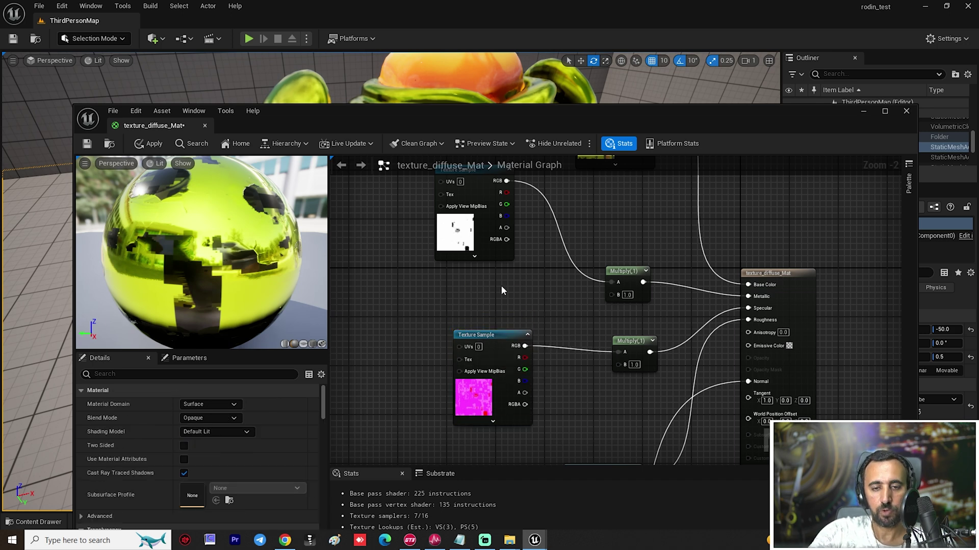
Add two Constant nodes and connect one to the B input of each Multiply node.
{"action": "left_click", "coordinate": [501, 287]}
{"action": "left_click_drag", "start_coordinate": [606, 293], "coordinate": [608, 294]}
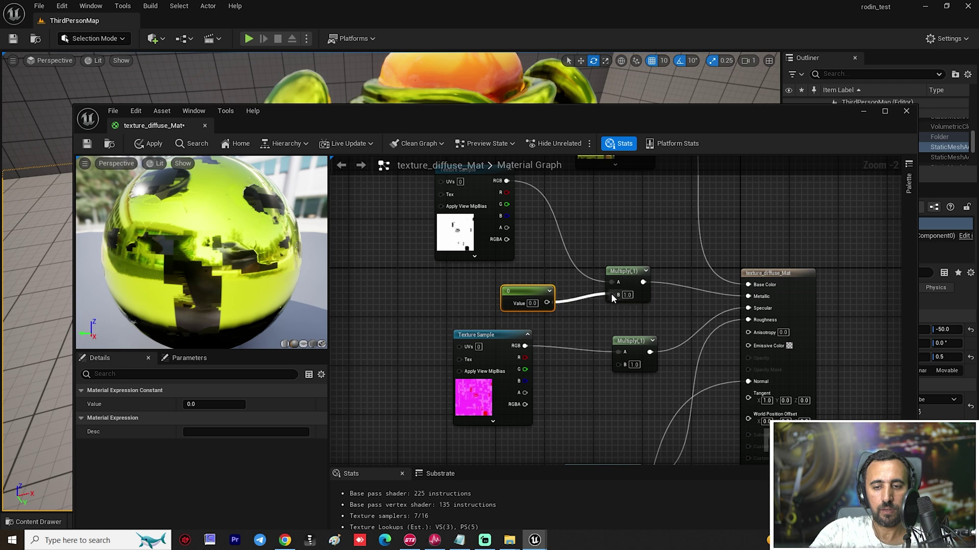
{"action": "left_click", "coordinate": [550, 387]}
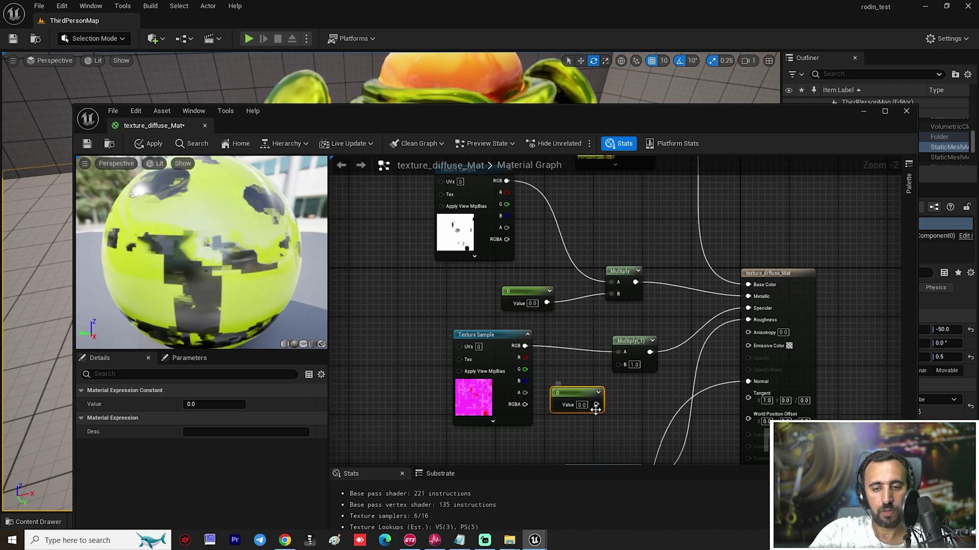
{"action": "left_click_drag", "start_coordinate": [596, 404], "coordinate": [618, 363]}
{"action": "scroll", "coordinate": [616, 306], "scroll_direction": "down", "scroll_amount": 2}
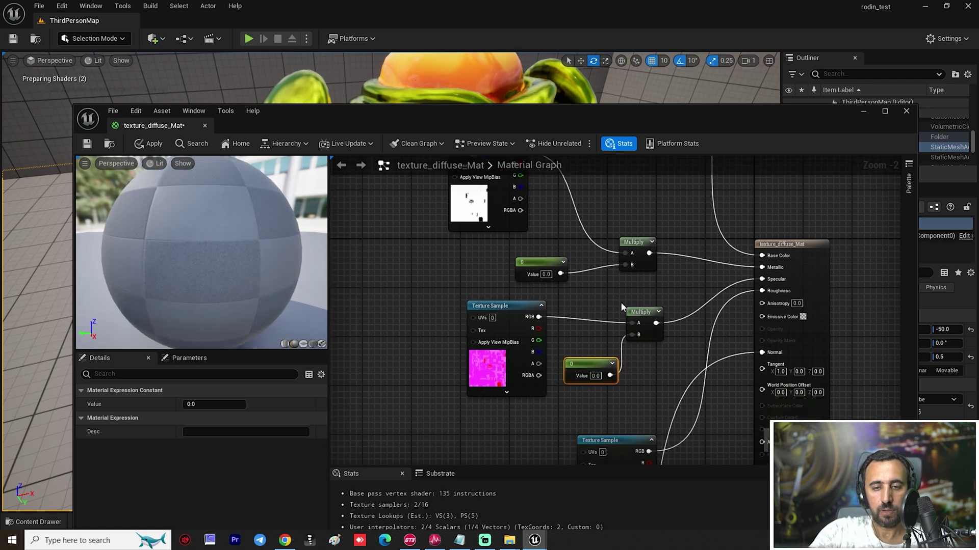
Convert both constants feeding the Multiply nodes to parameters.
{"action": "right_click", "coordinate": [555, 275]}
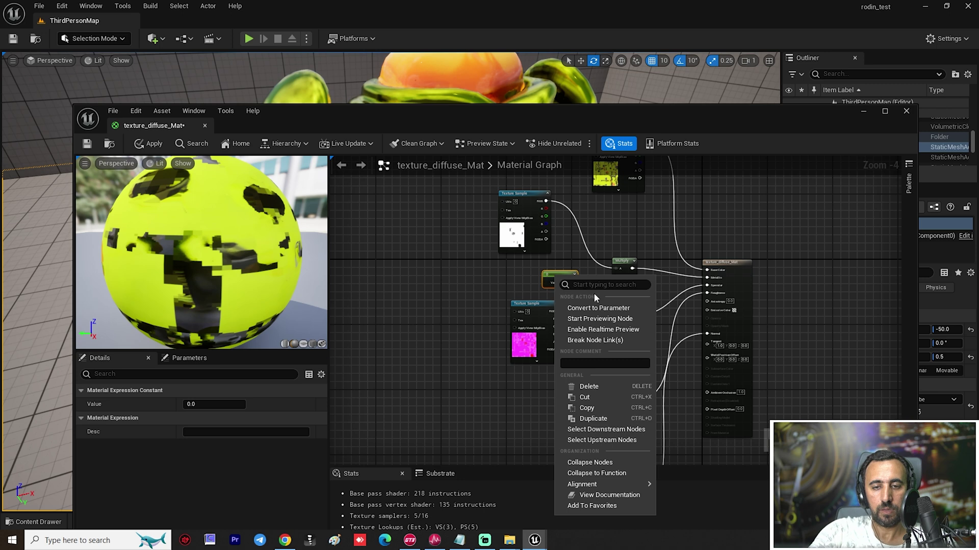
{"action": "left_click", "coordinate": [608, 311]}
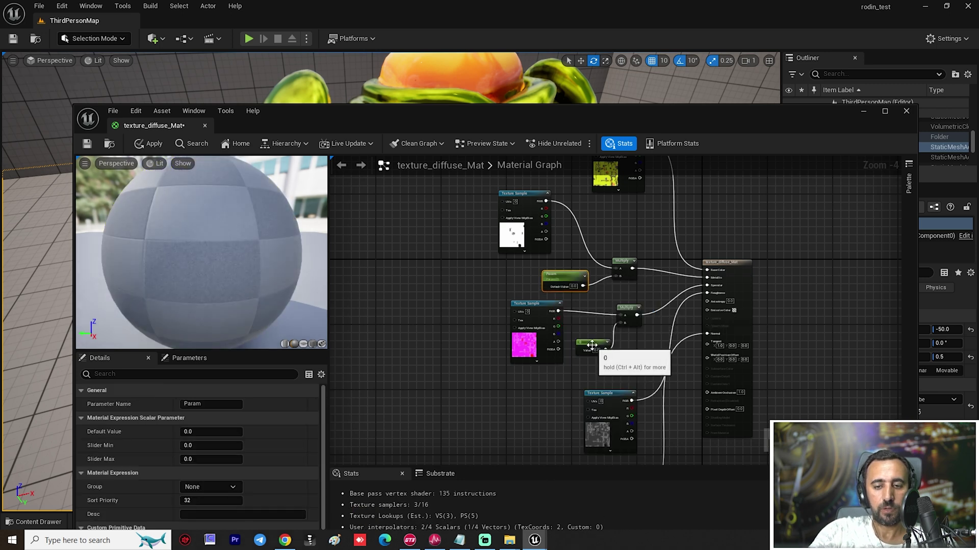
{"action": "right_click", "coordinate": [593, 350]}
{"action": "left_click", "coordinate": [626, 137]}
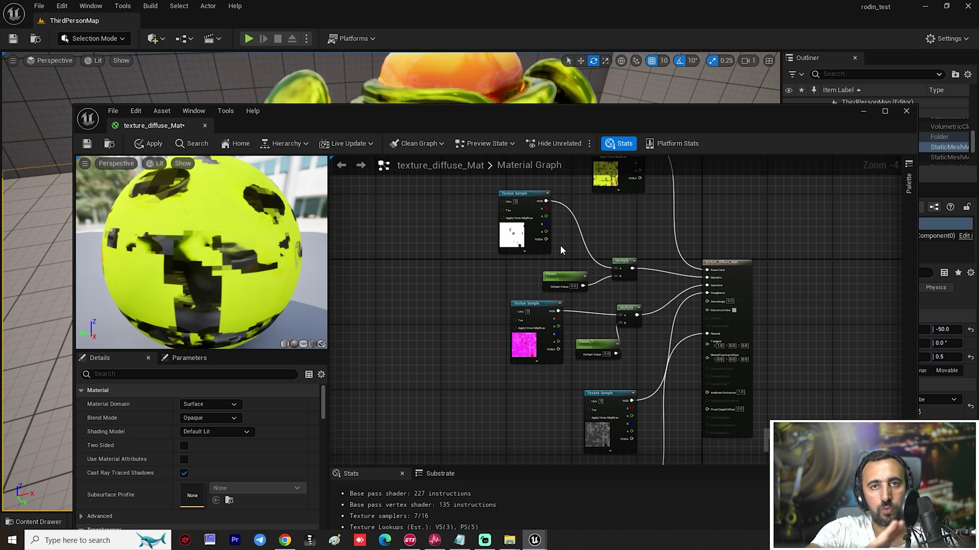
Set the default value of both scalar parameters to 1.
{"action": "left_click", "coordinate": [562, 274]}
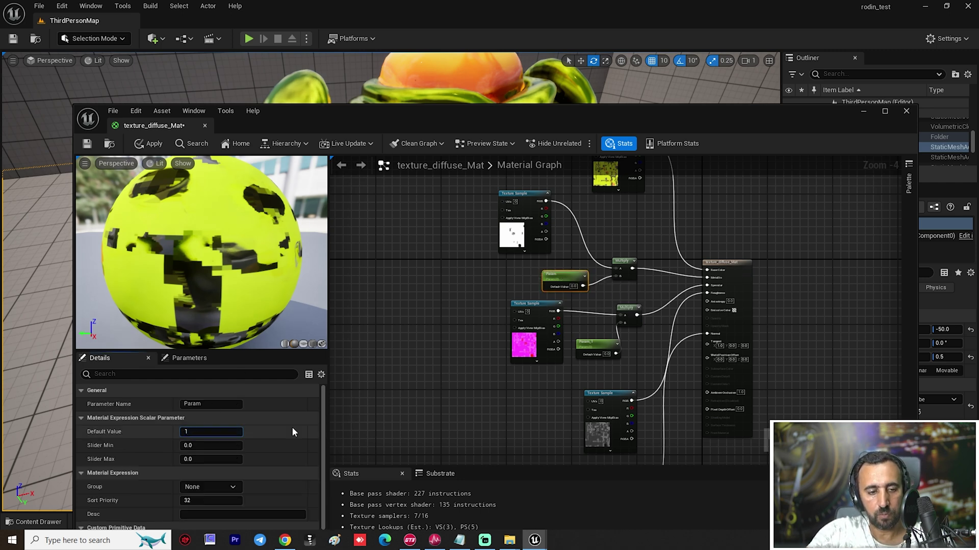
{"action": "left_click", "coordinate": [594, 343]}
{"action": "left_click", "coordinate": [229, 433]}
{"action": "type", "text": "1"}
{"action": "key", "text": "Return"}
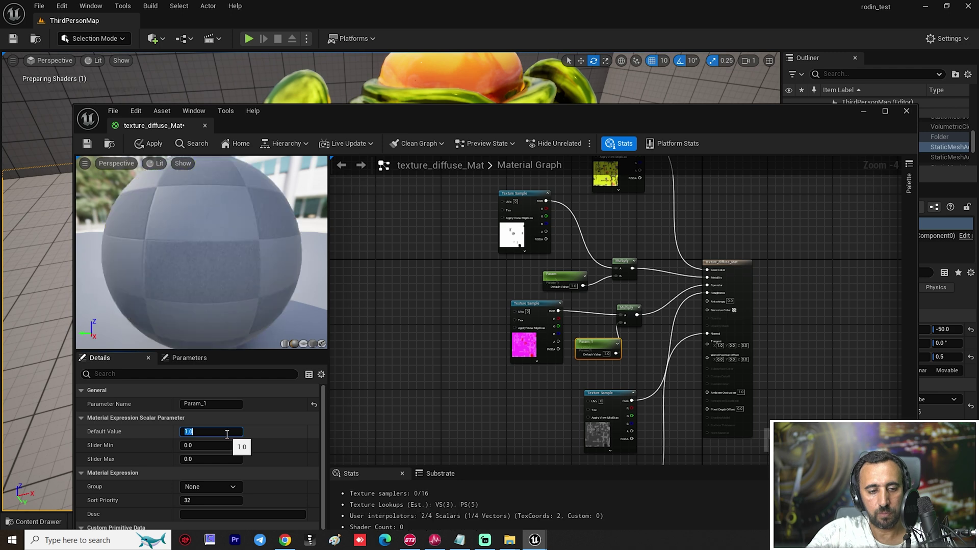
{"action": "left_click", "coordinate": [454, 303]}
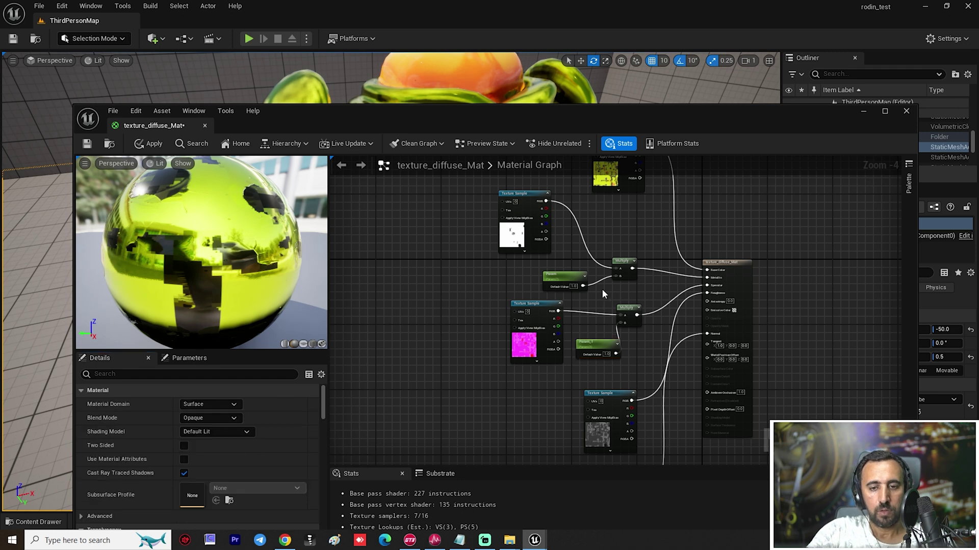
Rename the parameter feeding the metallic Multiply node as metalic.
{"action": "right_click", "coordinate": [576, 278]}
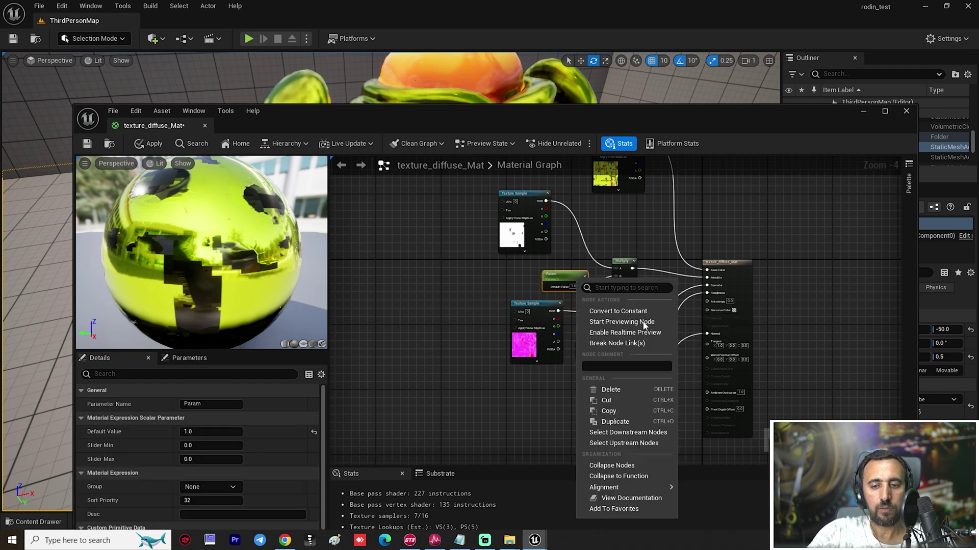
{"action": "left_click", "coordinate": [458, 255]}
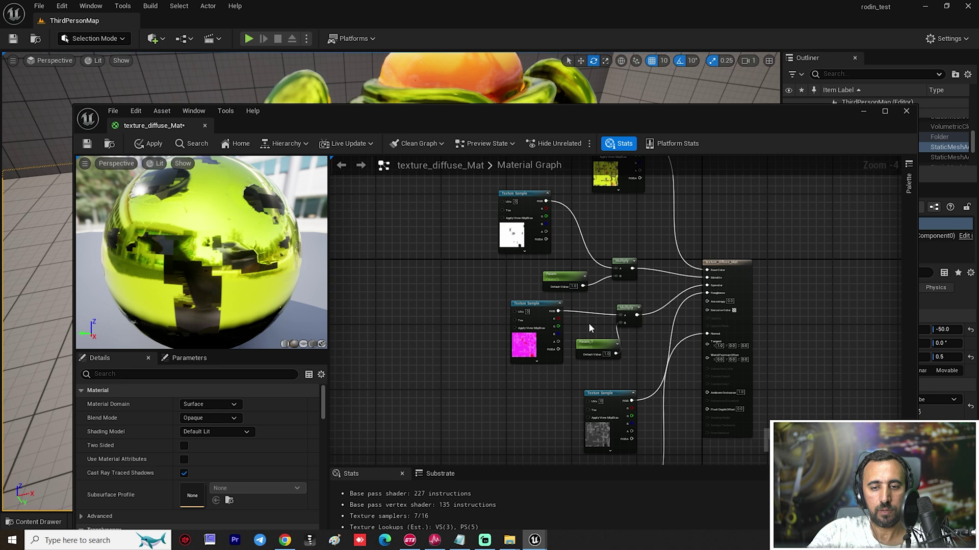
{"action": "left_click", "coordinate": [561, 277]}
{"action": "scroll", "coordinate": [692, 305], "scroll_direction": "up", "scroll_amount": 3}
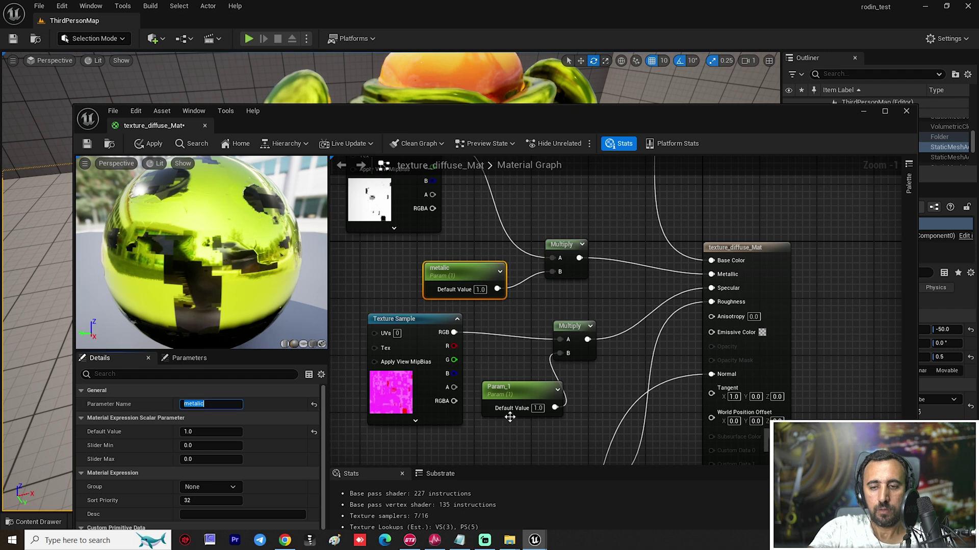
Rename the parameter feeding the Specular Multiply node as spec, and shift the roughness texture sample away from the material node.
{"action": "left_click", "coordinate": [517, 382]}
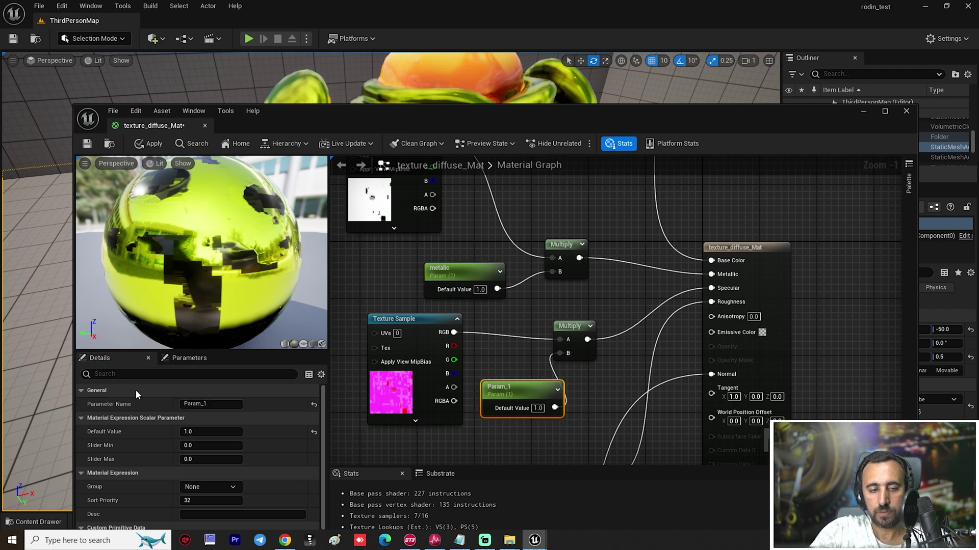
{"action": "left_click", "coordinate": [222, 404]}
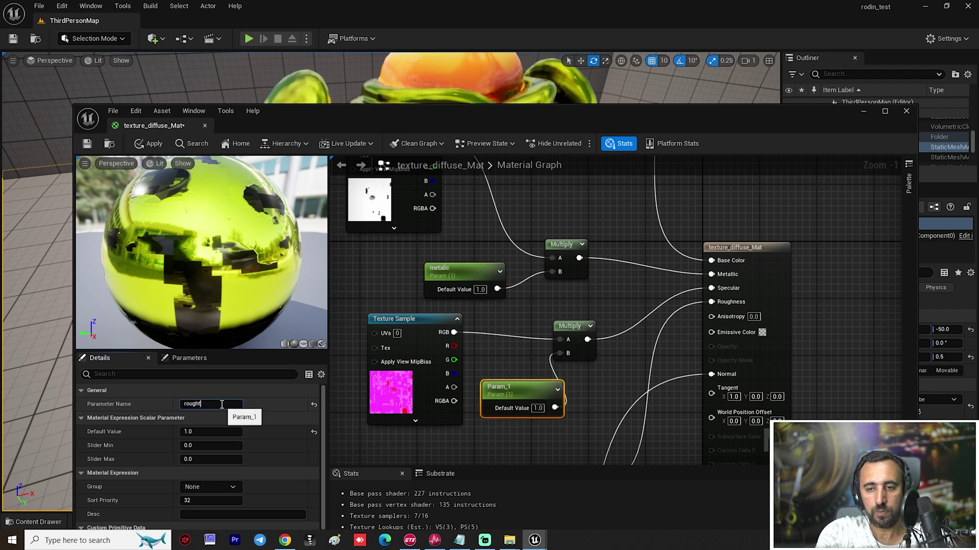
{"action": "right_click_drag", "start_coordinate": [635, 387], "coordinate": [630, 280]}
{"action": "left_click_drag", "start_coordinate": [554, 369], "coordinate": [486, 370]}
{"action": "right_click_drag", "start_coordinate": [569, 298], "coordinate": [632, 315]}
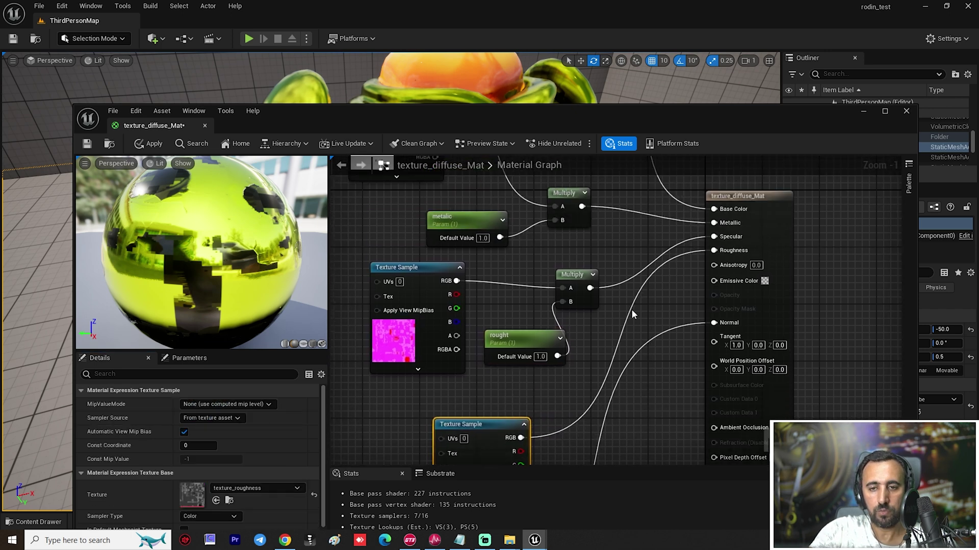
{"action": "left_click", "coordinate": [516, 335]}
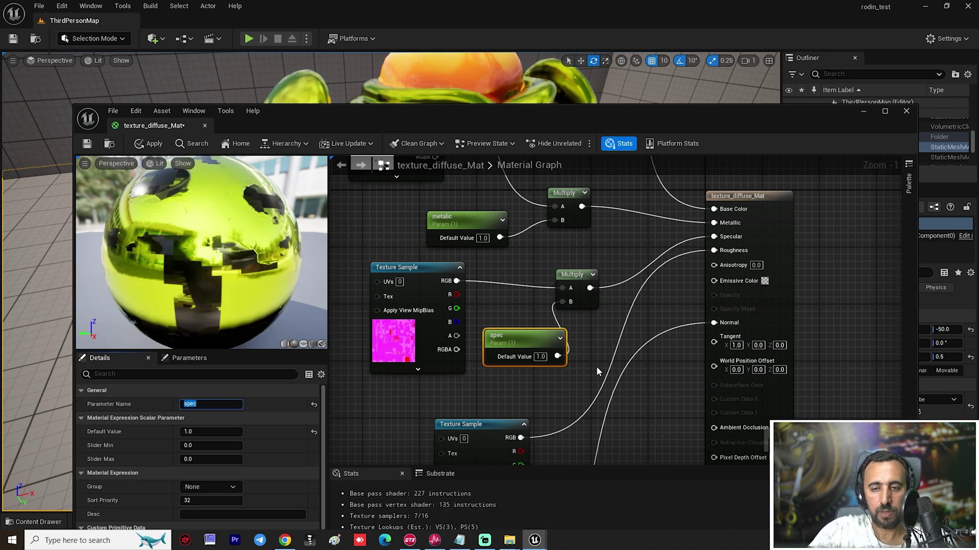
Route the roughness texture's RGB output through a new Multiply node into Roughness, and add a constant for its B input.
{"action": "right_click_drag", "start_coordinate": [597, 368], "coordinate": [614, 295]}
{"action": "mouse_move", "coordinate": [517, 358]}
{"action": "left_mouse_down"}
{"action": "mouse_move", "coordinate": [481, 351]}
{"action": "mouse_move", "coordinate": [506, 360]}
{"action": "left_mouse_up"}
{"action": "left_click", "coordinate": [558, 386]}
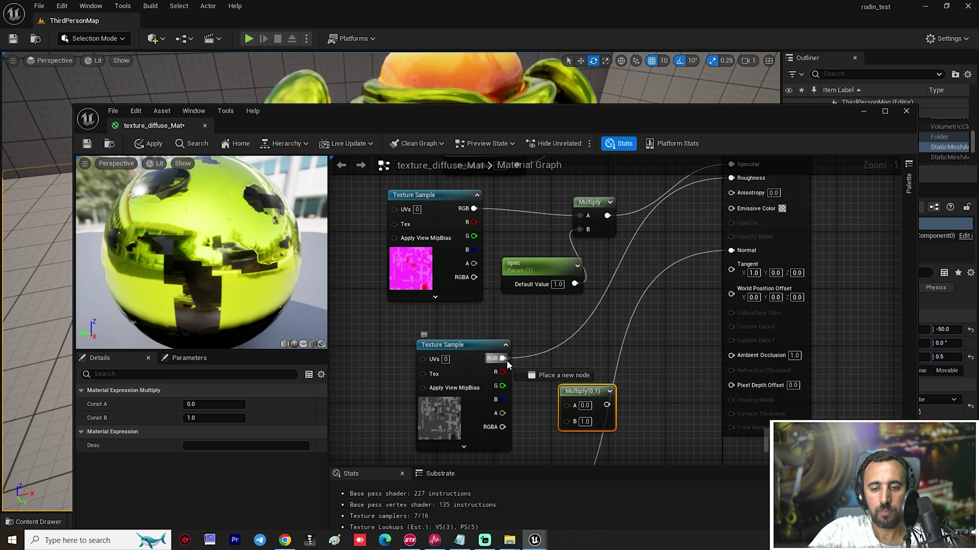
{"action": "left_click_drag", "start_coordinate": [558, 402], "coordinate": [565, 405]}
{"action": "left_click", "coordinate": [536, 423]}
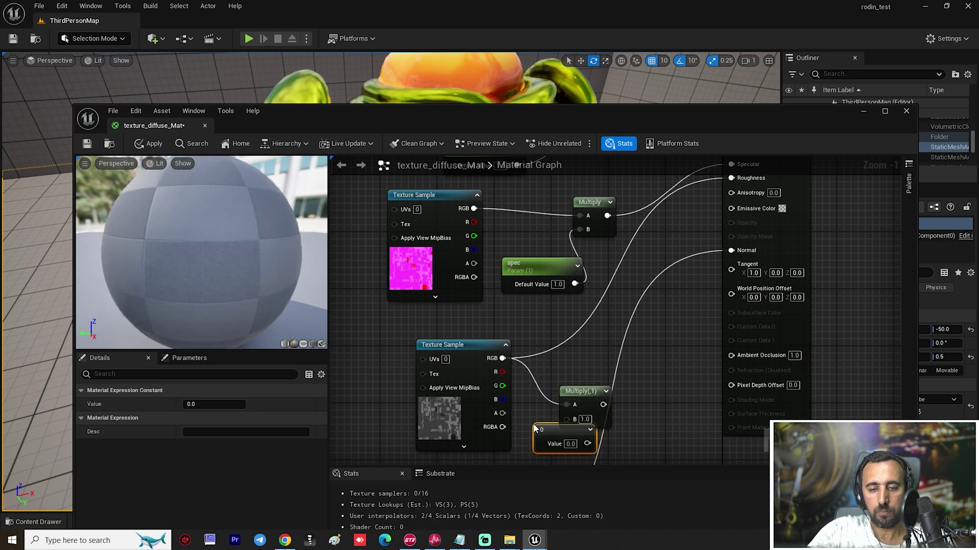
{"action": "left_click_drag", "start_coordinate": [587, 444], "coordinate": [732, 179]}
{"action": "right_click_drag", "start_coordinate": [658, 240], "coordinate": [670, 255]}
Rearrange the roughness nodes so the texture sample sits away from the Multiply node and the constant sits just below it.
{"action": "left_click_drag", "start_coordinate": [579, 370], "coordinate": [512, 429]}
{"action": "left_click_drag", "start_coordinate": [501, 373], "coordinate": [444, 347]}
{"action": "left_click", "coordinate": [551, 349]}
{"action": "right_click_drag", "start_coordinate": [551, 349], "coordinate": [565, 333]}
{"action": "scroll", "coordinate": [566, 331], "scroll_direction": "down", "scroll_amount": 2}
Set the value of the constant below the roughness Multiply node to 1.
{"action": "left_click", "coordinate": [525, 397]}
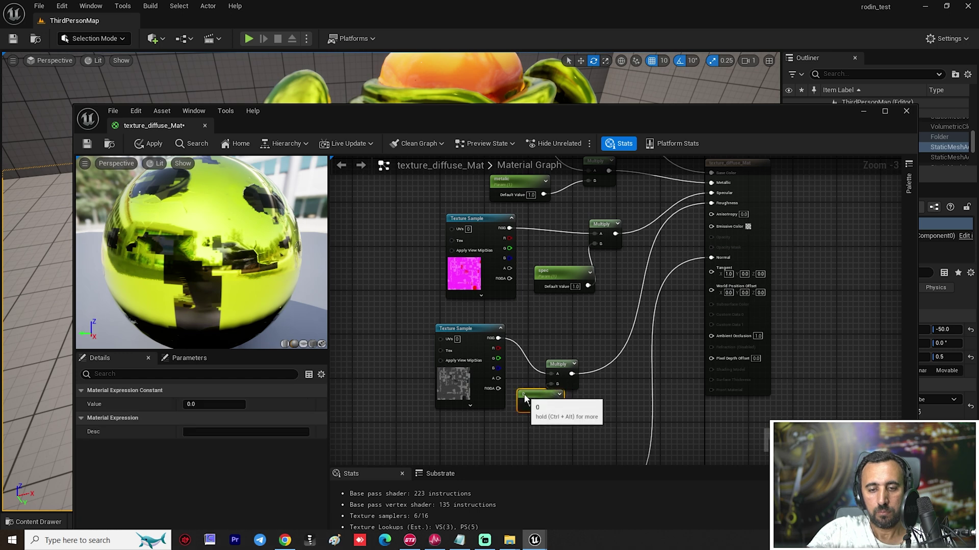
{"action": "left_click", "coordinate": [224, 404]}
{"action": "type", "text": "1"}
{"action": "key", "text": "Return"}
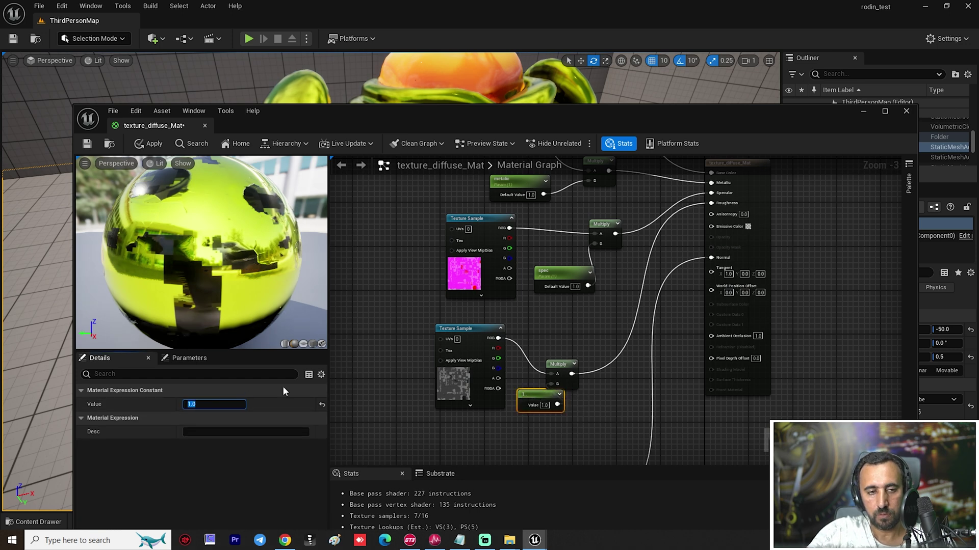
Convert the constant to a parameter named rough, then apply the material changes and close the material.
{"action": "right_click", "coordinate": [533, 403]}
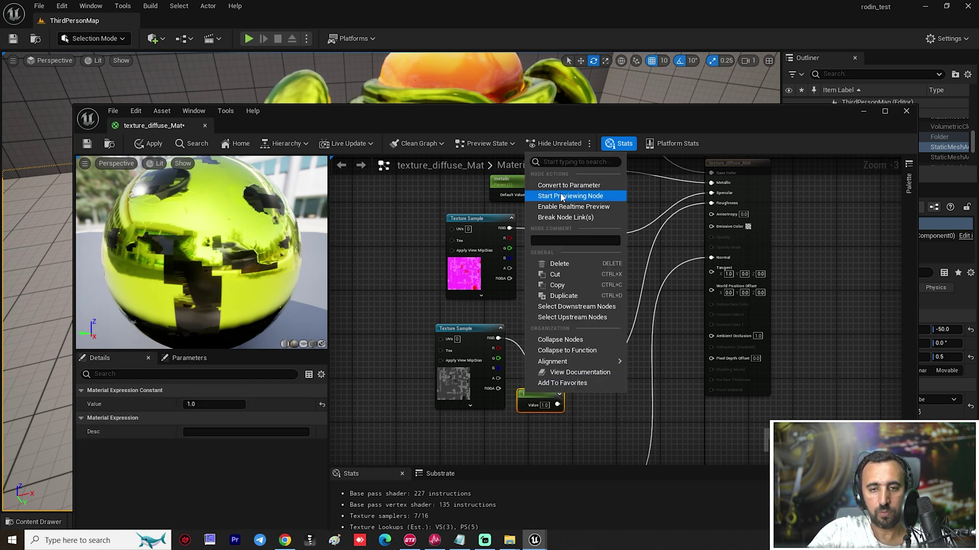
{"action": "left_click", "coordinate": [576, 187]}
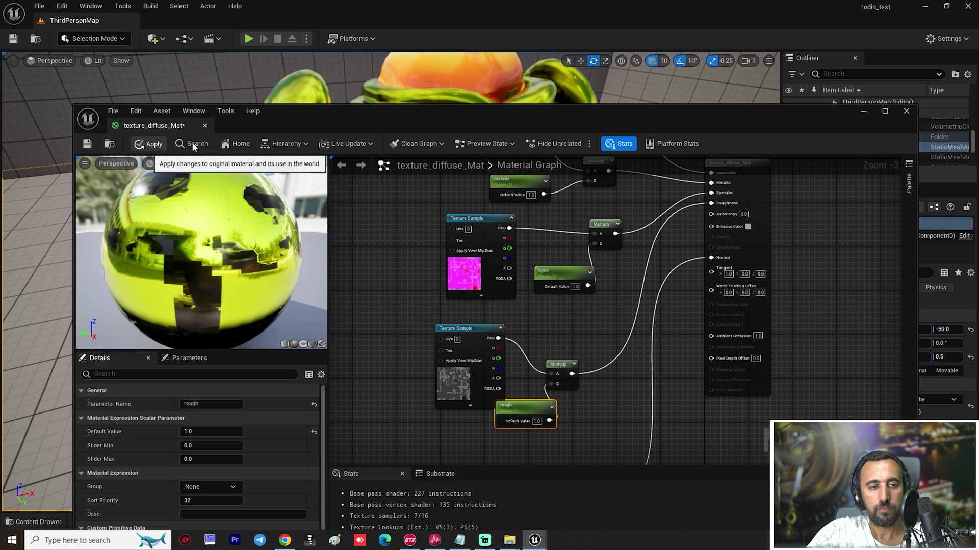
{"action": "left_click", "coordinate": [148, 142]}
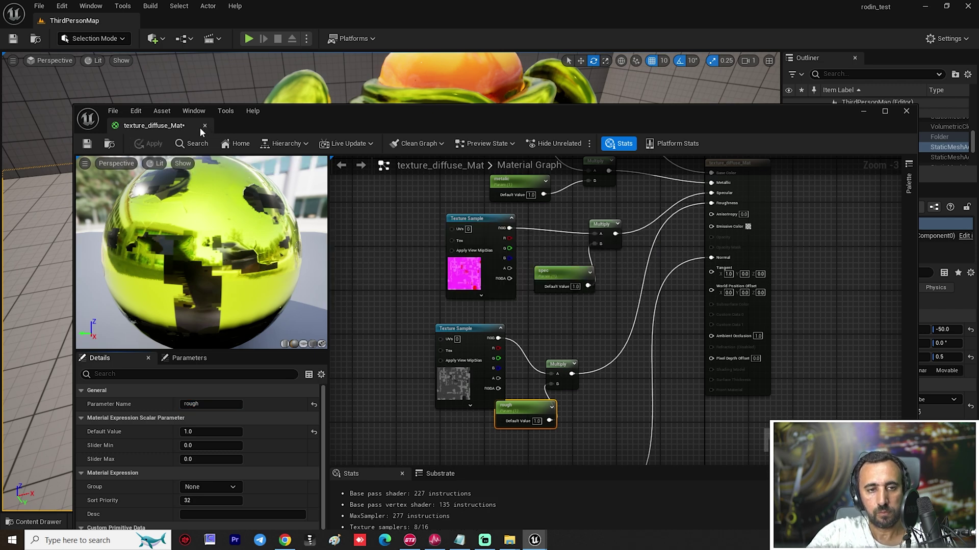
{"action": "left_click", "coordinate": [205, 125]}
Create a material instance of texture_diffuse_Mat and assign it to the robot, saving all changes.
{"action": "left_click", "coordinate": [508, 242]}
{"action": "key", "text": "ctrl+space"}
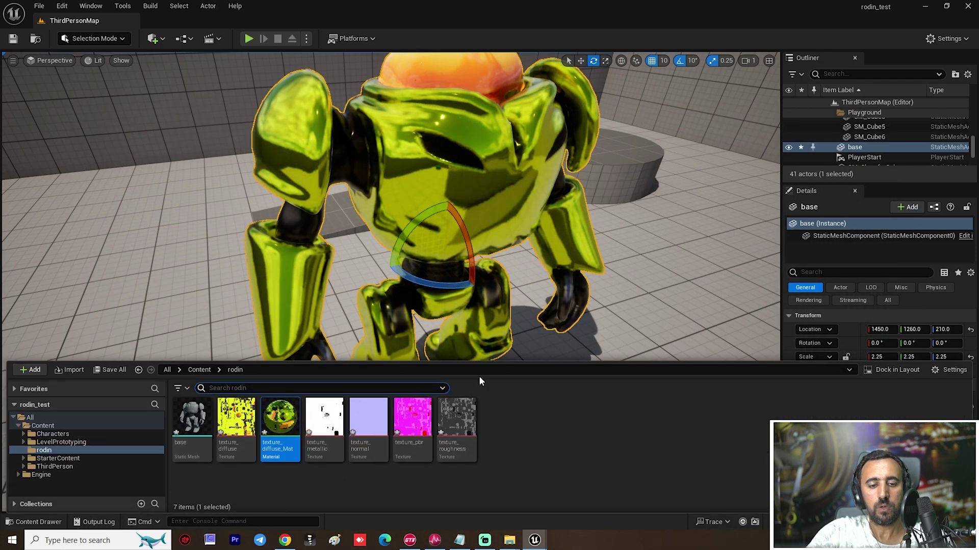
{"action": "right_click", "coordinate": [275, 419]}
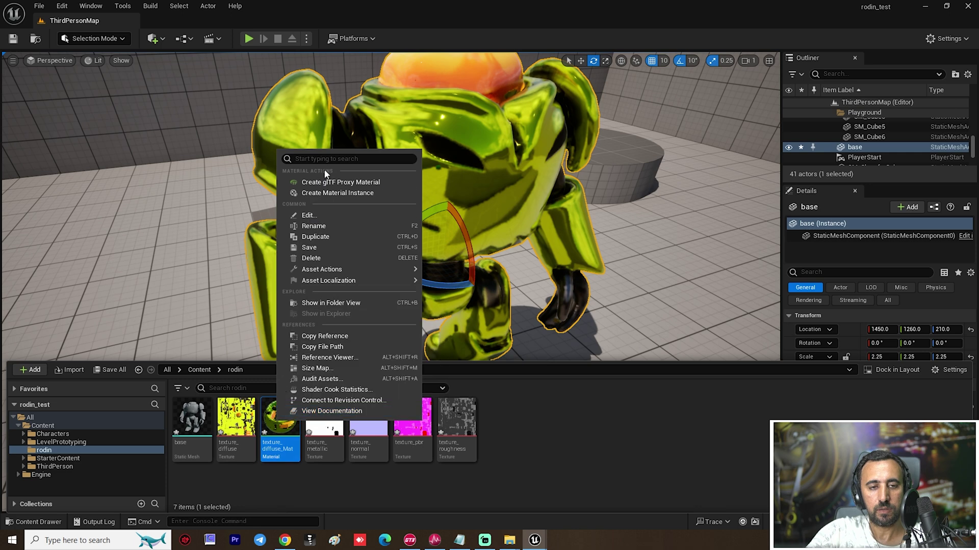
{"action": "left_click", "coordinate": [358, 198]}
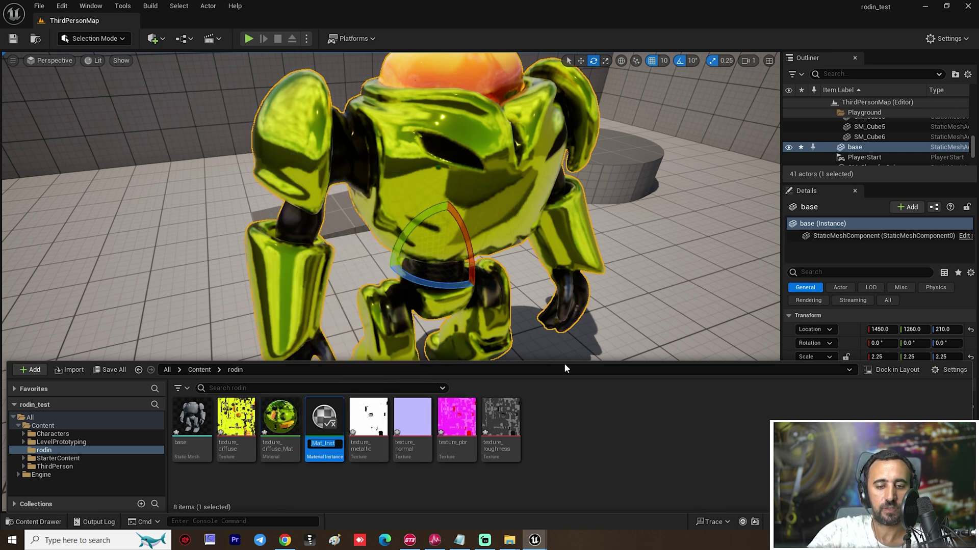
{"action": "left_click_drag", "start_coordinate": [325, 418], "coordinate": [467, 175]}
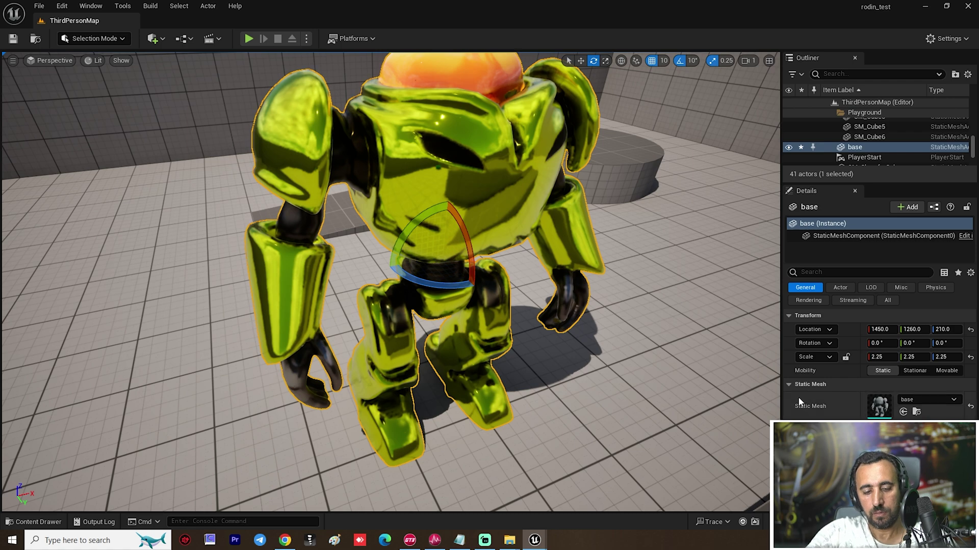
{"action": "key", "text": "ctrl+shift+s"}
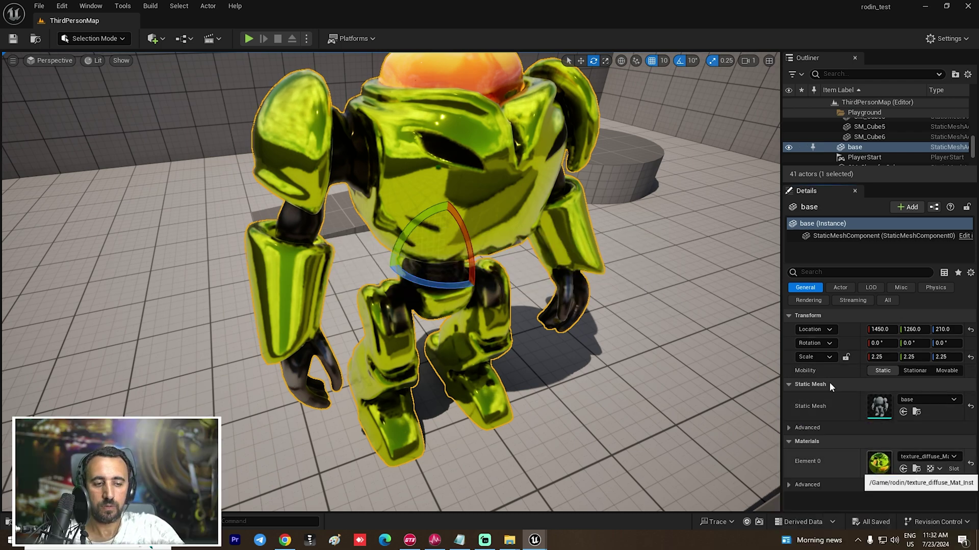
Open the robot's material instance and move its window so the whole robot can be seen in the level while editing.
{"action": "double_click", "coordinate": [879, 463]}
{"action": "left_click_drag", "start_coordinate": [620, 120], "coordinate": [555, 288]}
{"action": "left_click", "coordinate": [736, 196]}
{"action": "scroll", "coordinate": [428, 207], "scroll_direction": "down", "scroll_amount": 5}
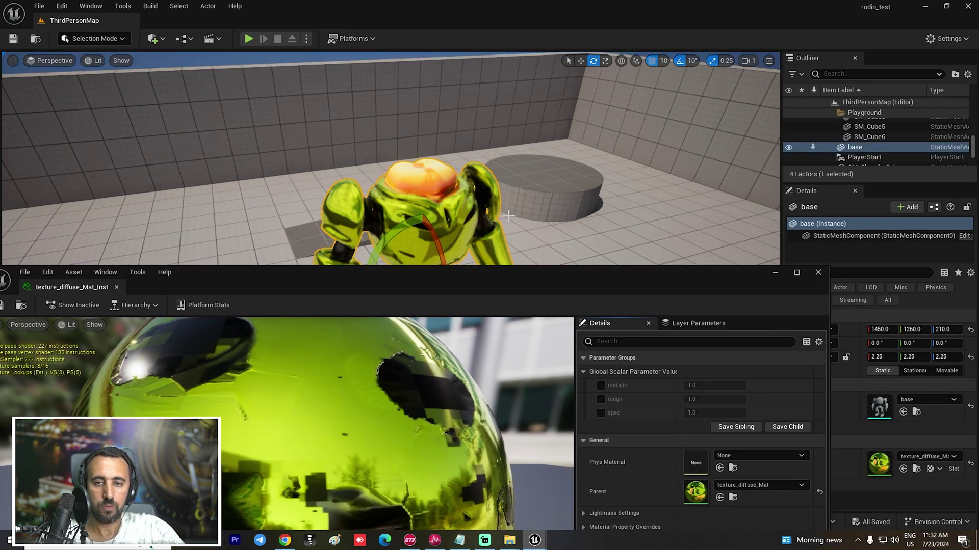
{"action": "scroll", "coordinate": [509, 217], "scroll_direction": "down", "scroll_amount": 2}
{"action": "middle_click_drag", "start_coordinate": [508, 216], "coordinate": [508, 290]}
{"action": "scroll", "coordinate": [508, 216], "scroll_direction": "down", "scroll_amount": 3}
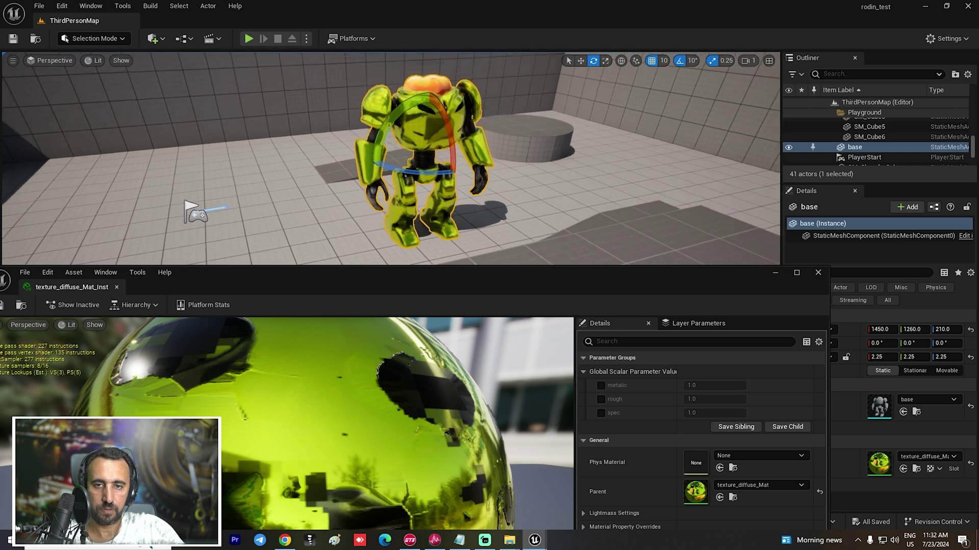
Enable the metalic, rough and spec overrides and adjust them to about 1.12, 4.62 and 0.31.
{"action": "left_click", "coordinate": [602, 386]}
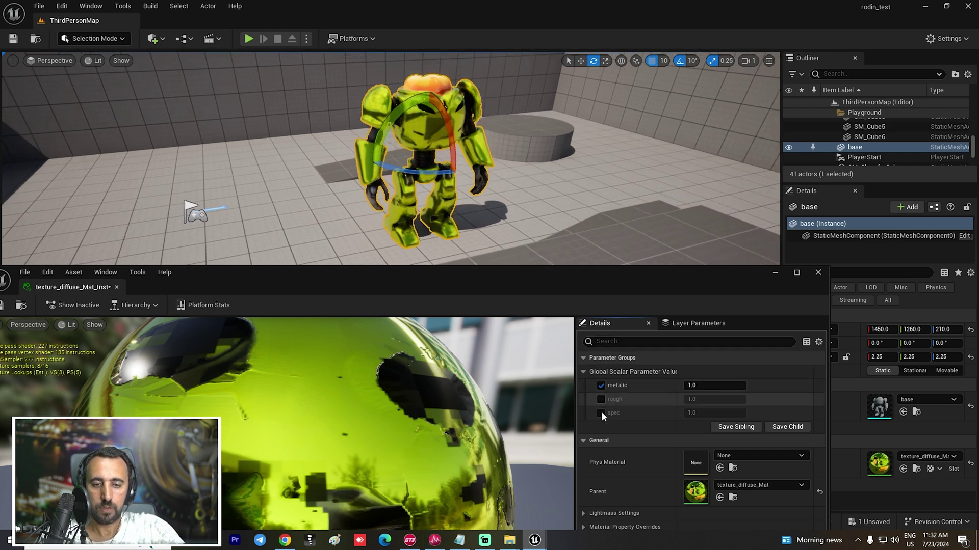
{"action": "left_click", "coordinate": [602, 399]}
{"action": "left_click", "coordinate": [602, 413]}
{"action": "mouse_move", "coordinate": [706, 386]}
{"action": "left_mouse_down"}
{"action": "mouse_move", "coordinate": [690, 386]}
{"action": "mouse_move", "coordinate": [747, 400]}
{"action": "mouse_move", "coordinate": [703, 413]}
{"action": "mouse_move", "coordinate": [707, 387]}
{"action": "left_mouse_up"}
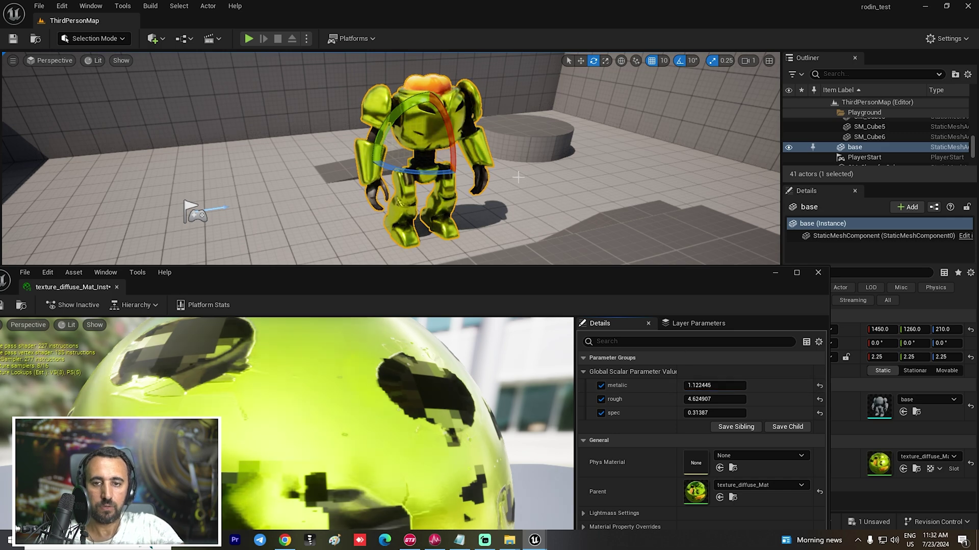
Close the material instance and inspect the robot's adjusted surface from the front in the level.
{"action": "key", "text": "w"}
{"action": "right_click_drag", "start_coordinate": [518, 176], "coordinate": [498, 198]}
{"action": "key", "text": "s"}
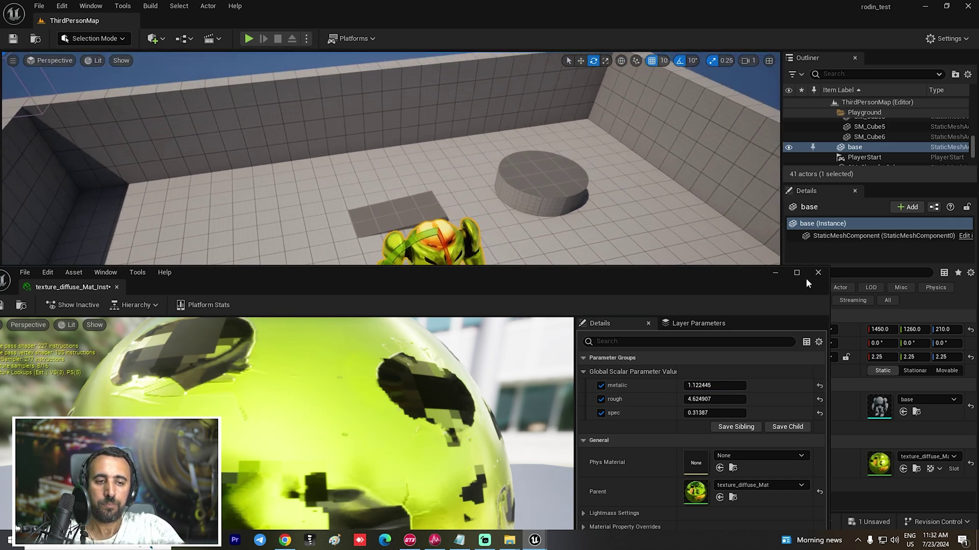
{"action": "left_click", "coordinate": [818, 274]}
{"action": "left_click", "coordinate": [546, 258]}
{"action": "key", "text": "w"}
{"action": "mouse_move", "coordinate": [546, 257]}
{"action": "right_mouse_down"}
{"action": "mouse_move", "coordinate": [548, 275]}
{"action": "mouse_move", "coordinate": [543, 245]}
{"action": "mouse_move", "coordinate": [536, 250]}
{"action": "right_mouse_up"}
{"action": "right_click_drag", "start_coordinate": [535, 209], "coordinate": [488, 191]}
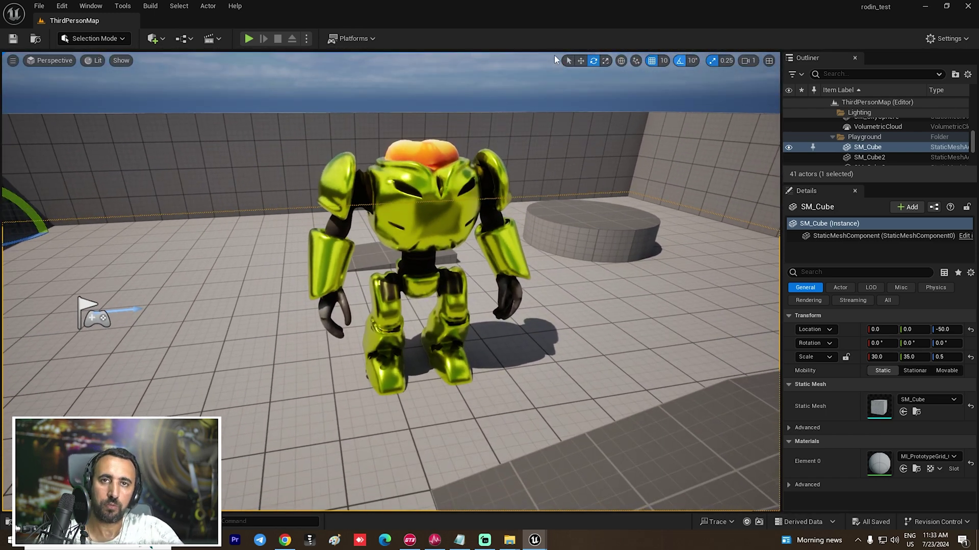
Open Quixel Bridge and maximize its window.
{"action": "left_click", "coordinate": [99, 9]}
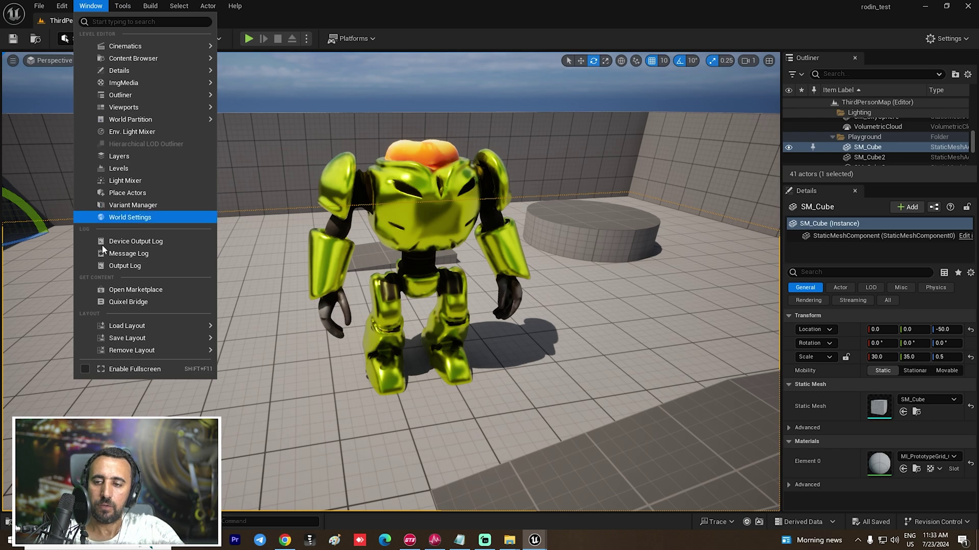
{"action": "left_click", "coordinate": [128, 302]}
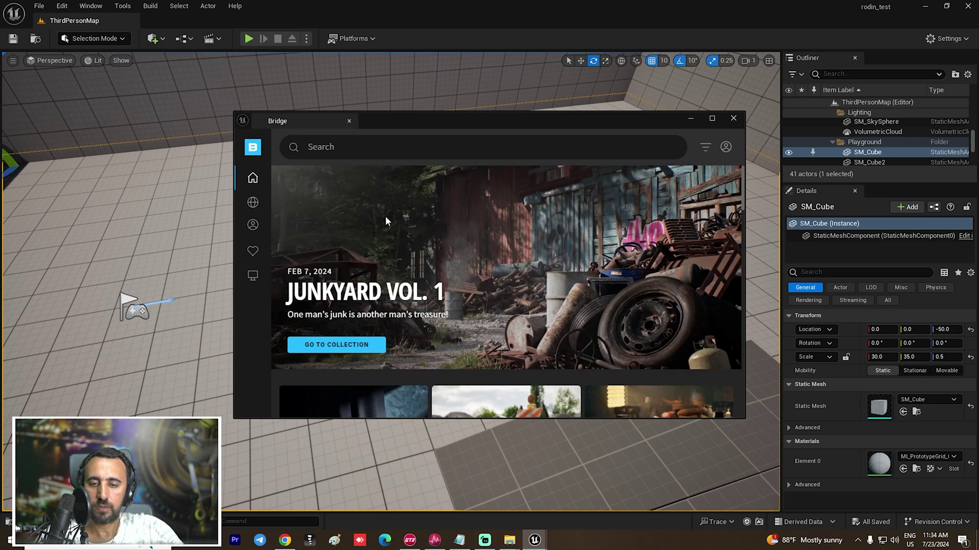
{"action": "double_click", "coordinate": [478, 118]}
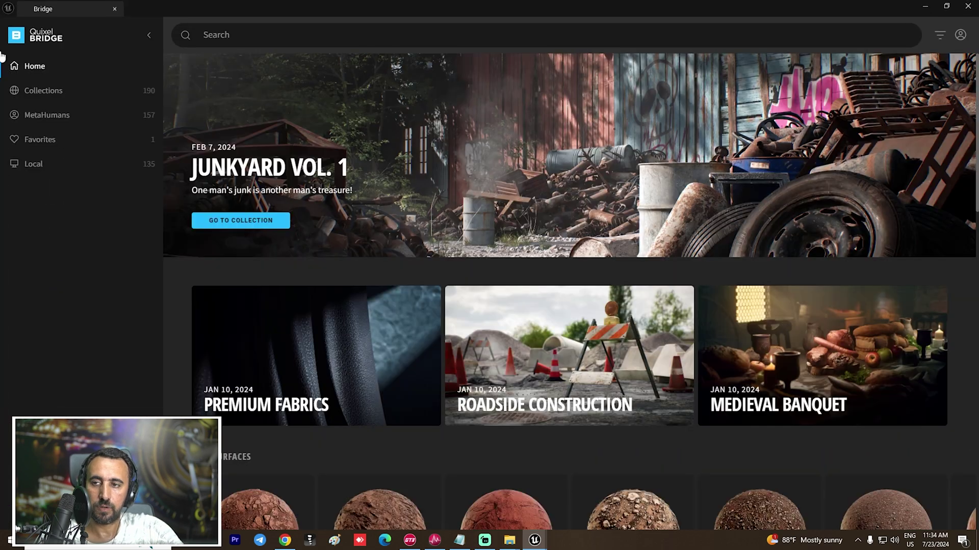
Browse the surface categories in Bridge and open the Marble category.
{"action": "left_click", "coordinate": [53, 94]}
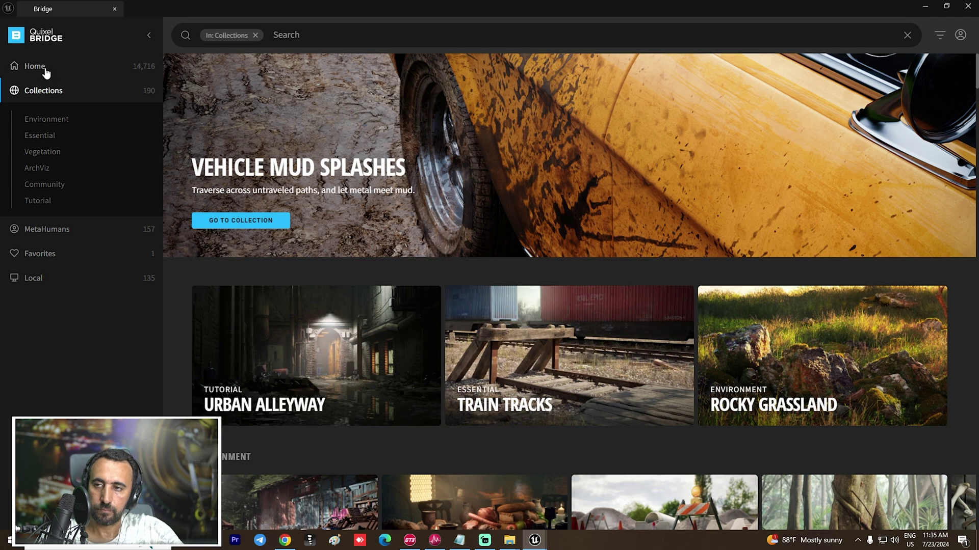
{"action": "left_click", "coordinate": [44, 71]}
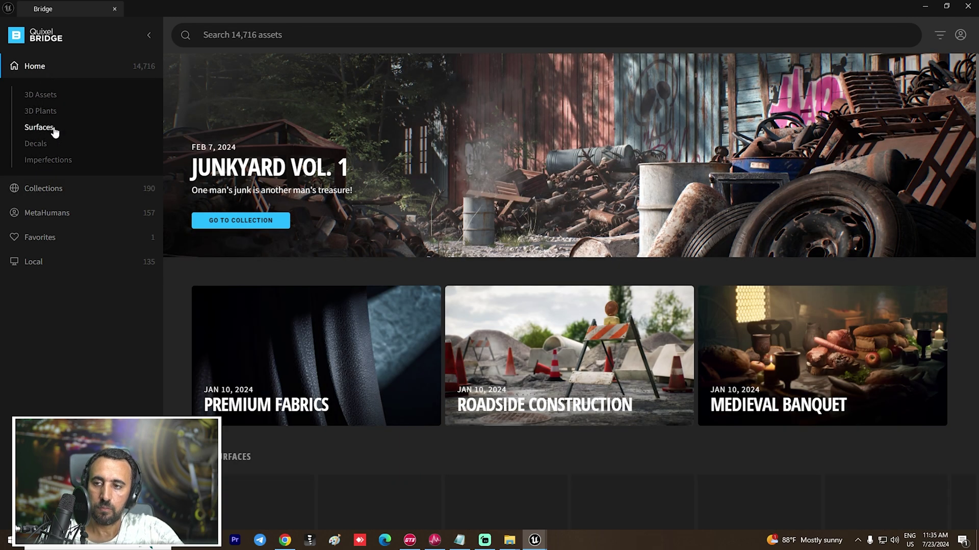
{"action": "left_click", "coordinate": [54, 128]}
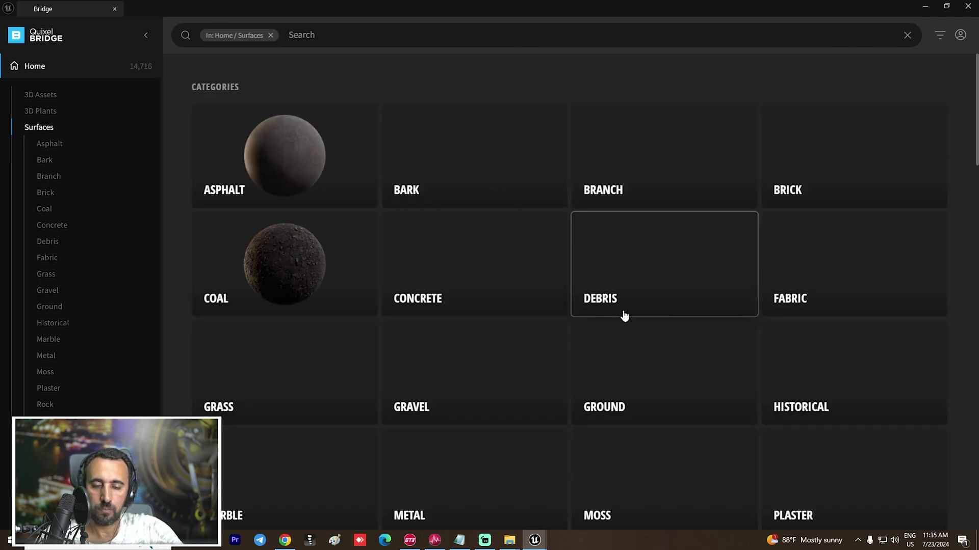
{"action": "scroll", "coordinate": [694, 284], "scroll_direction": "down", "scroll_amount": 5}
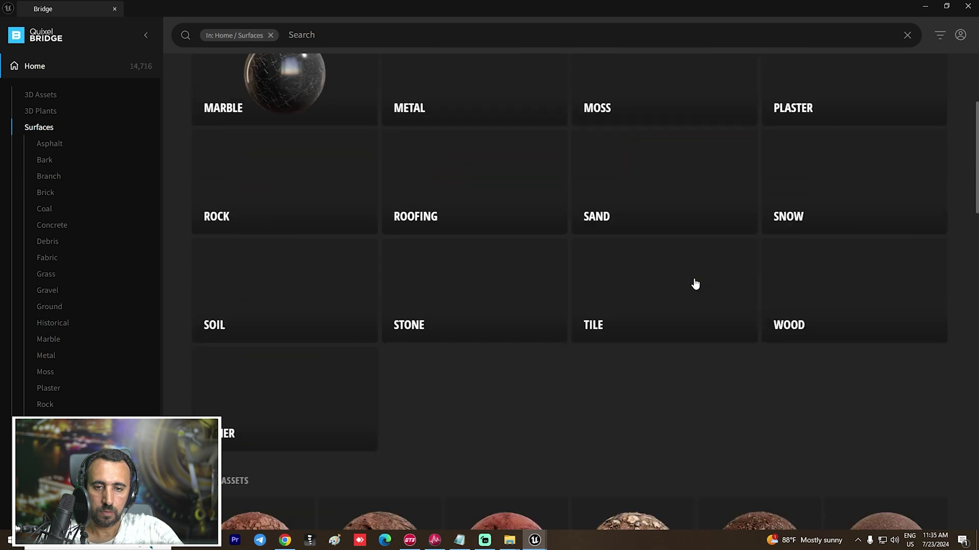
{"action": "scroll", "coordinate": [699, 284], "scroll_direction": "up", "scroll_amount": 3}
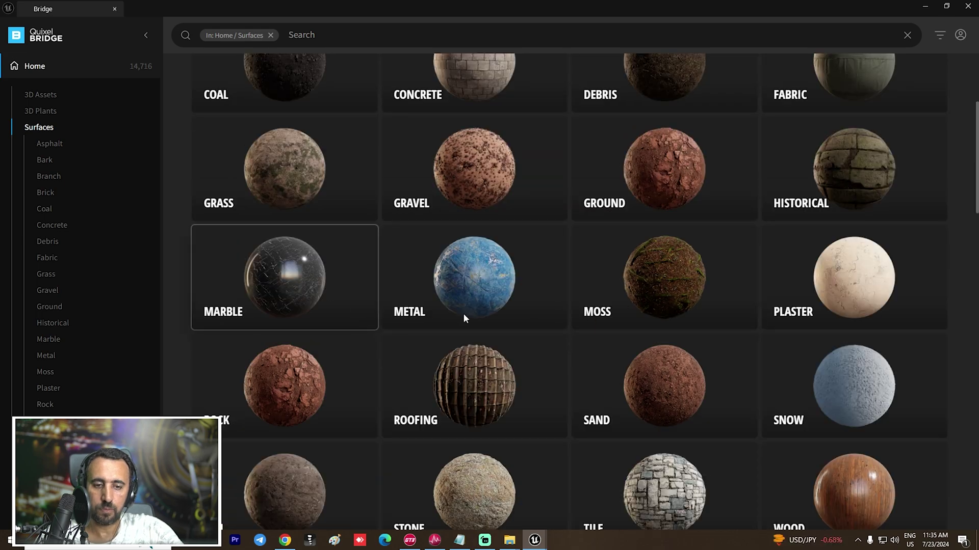
{"action": "scroll", "coordinate": [641, 295], "scroll_direction": "down", "scroll_amount": 8}
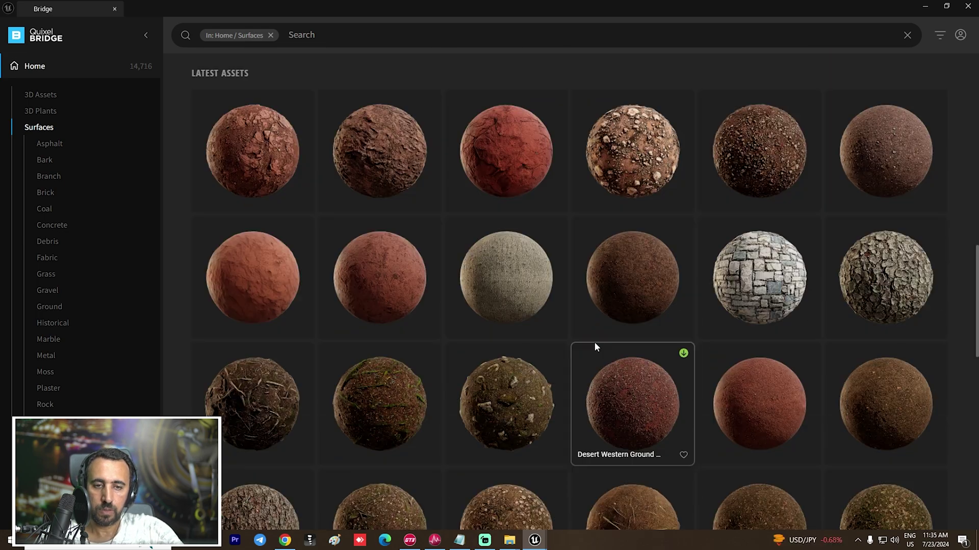
{"action": "scroll", "coordinate": [753, 348], "scroll_direction": "up", "scroll_amount": 8}
{"action": "left_click", "coordinate": [319, 92]}
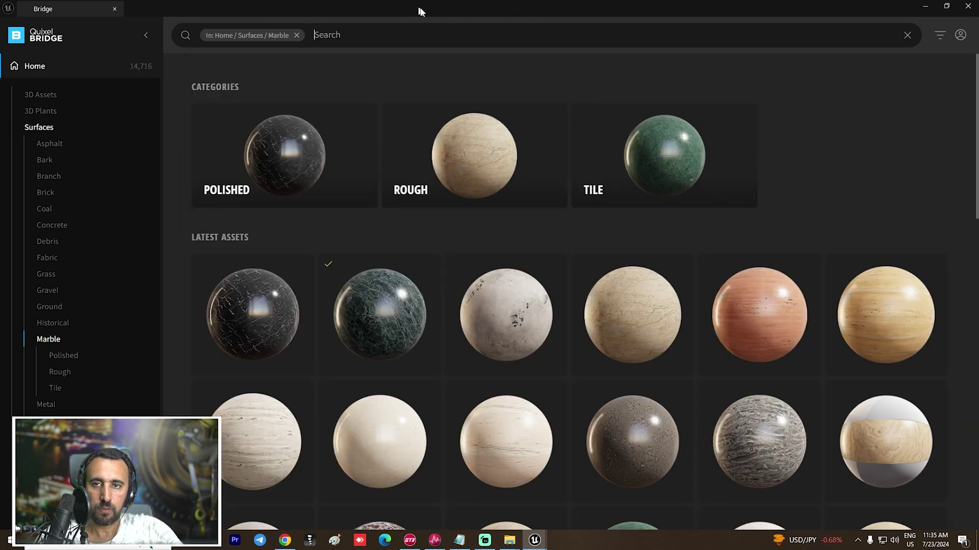
Shrink the Bridge window to uncover the level, and download the Nero Marquina Marble surface at medium quality.
{"action": "left_click_drag", "start_coordinate": [420, 11], "coordinate": [790, 114]}
{"action": "left_click", "coordinate": [641, 337]}
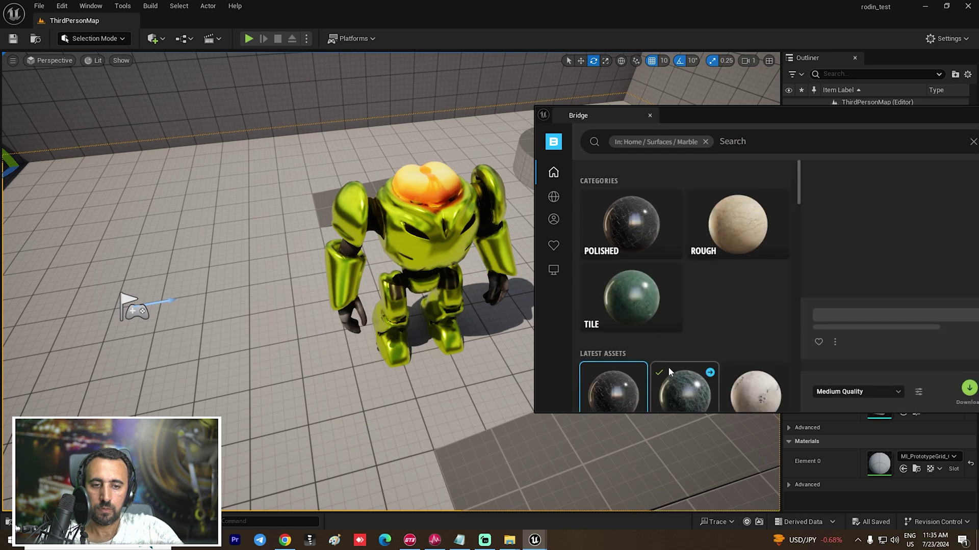
{"action": "left_click_drag", "start_coordinate": [619, 383], "coordinate": [355, 384]}
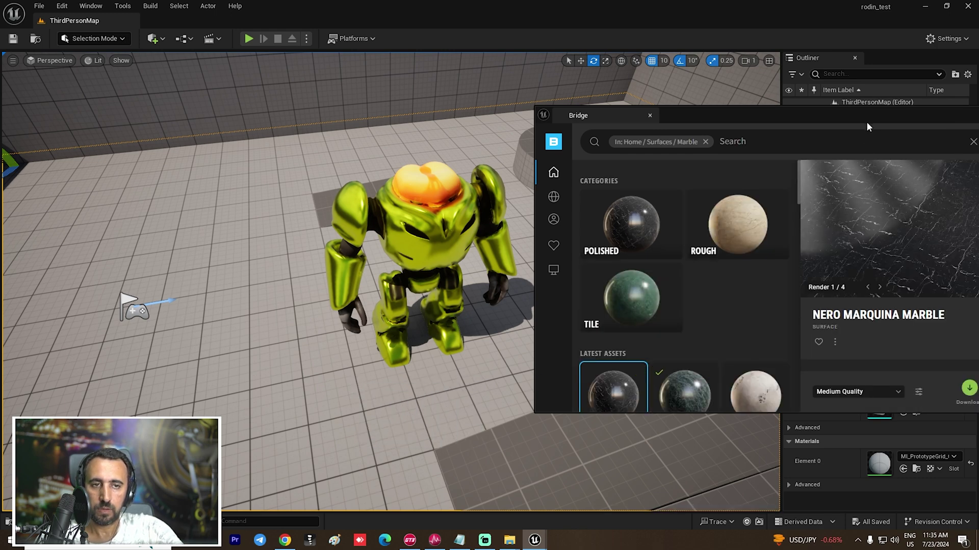
{"action": "left_click_drag", "start_coordinate": [867, 121], "coordinate": [689, 60]}
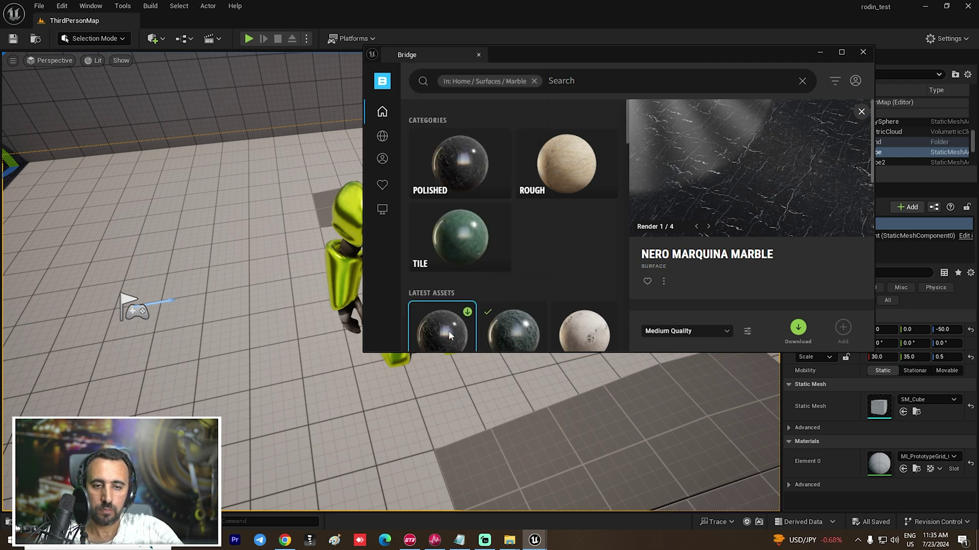
{"action": "left_click_drag", "start_coordinate": [448, 335], "coordinate": [263, 330]}
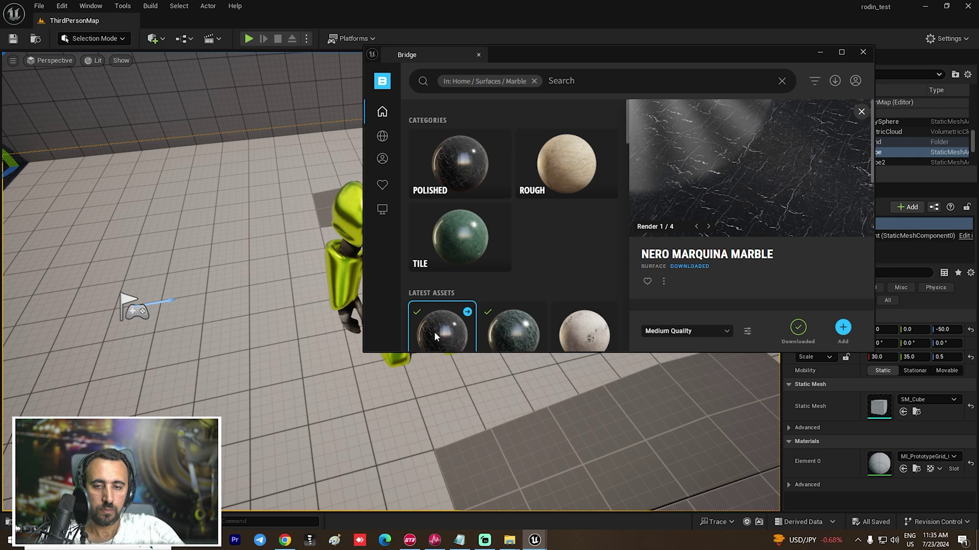
Apply the Nero Marquina Marble surface to the level's floor and close Bridge.
{"action": "left_click_drag", "start_coordinate": [436, 336], "coordinate": [279, 329]}
{"action": "mouse_move", "coordinate": [278, 329]}
{"action": "right_mouse_down"}
{"action": "mouse_move", "coordinate": [271, 333]}
{"action": "mouse_move", "coordinate": [279, 328]}
{"action": "right_mouse_up"}
{"action": "key", "text": "w"}
{"action": "left_click", "coordinate": [863, 53]}
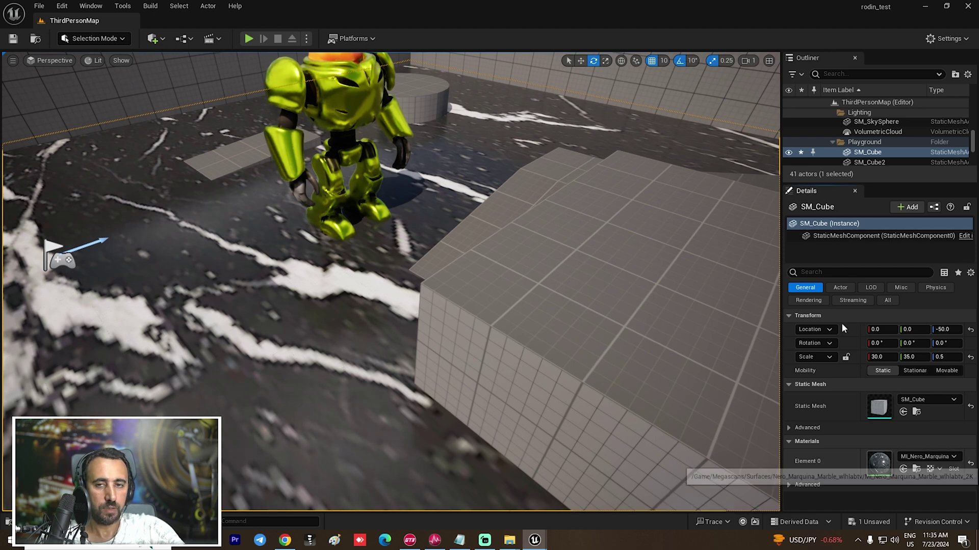
Open the floor's Nero Marquina material instance, enable its Tiling/Offset override, and move the editor window so the floor shows.
{"action": "double_click", "coordinate": [886, 467]}
{"action": "left_click", "coordinate": [662, 142]}
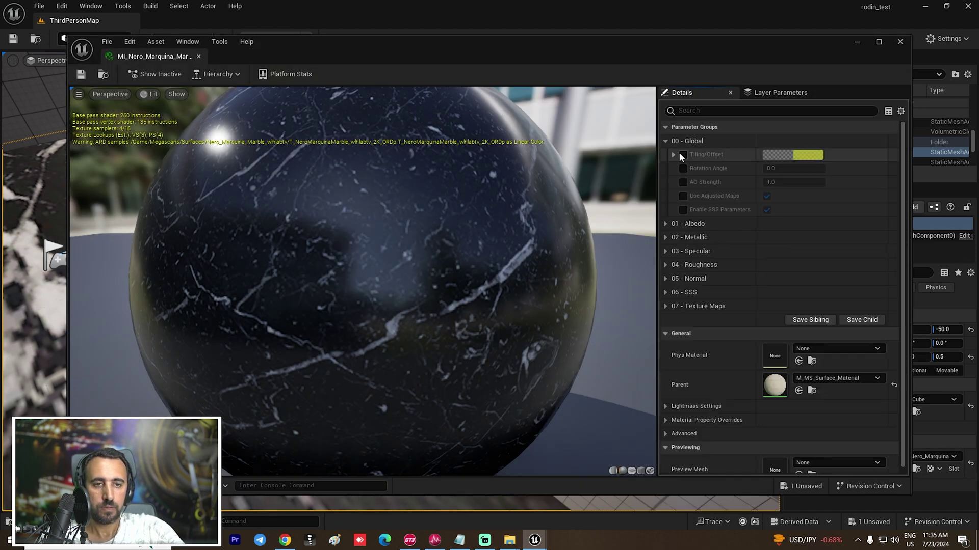
{"action": "left_click", "coordinate": [683, 154]}
{"action": "left_click_drag", "start_coordinate": [707, 62], "coordinate": [450, 294]}
{"action": "left_click", "coordinate": [427, 401]}
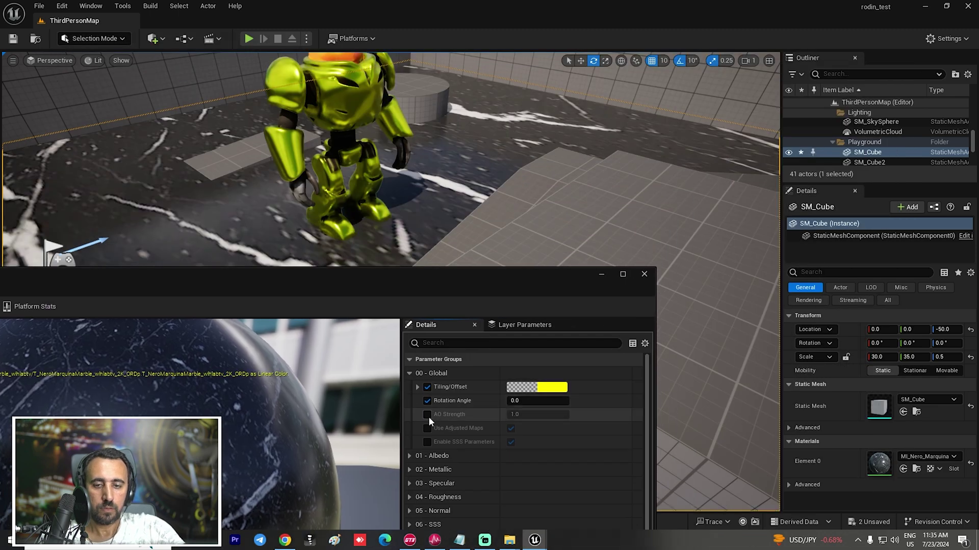
{"action": "left_click", "coordinate": [427, 414]}
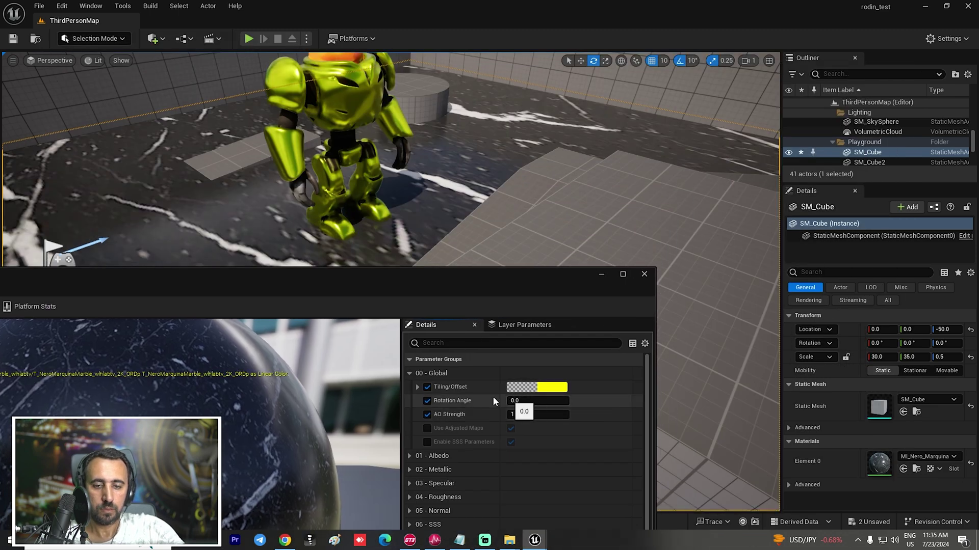
{"action": "left_click", "coordinate": [427, 401]}
{"action": "left_click", "coordinate": [427, 415]}
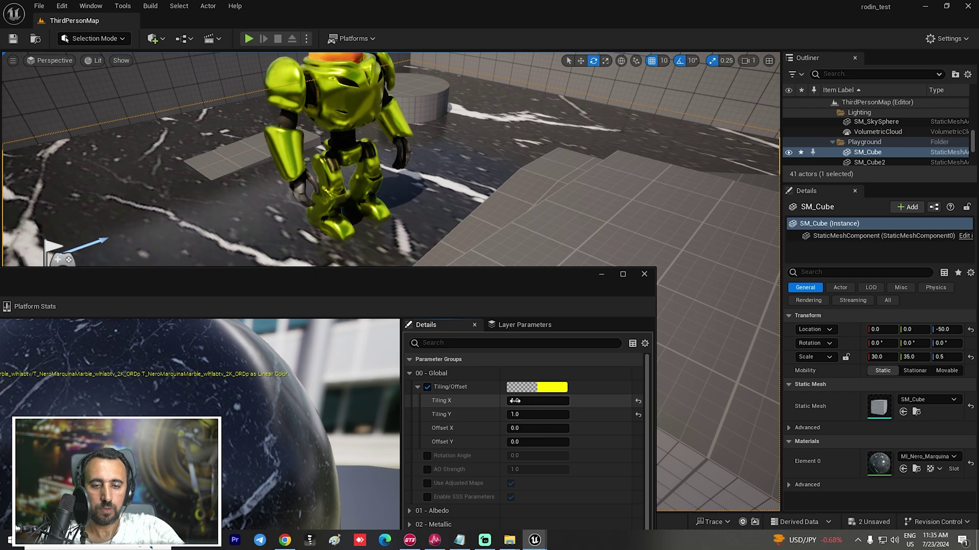
Increase the marble material's Tiling X and Tiling Y for a finer floor pattern, and close the material instance.
{"action": "mouse_move", "coordinate": [516, 401]}
{"action": "left_mouse_down"}
{"action": "mouse_move", "coordinate": [545, 401]}
{"action": "mouse_move", "coordinate": [516, 401]}
{"action": "mouse_move", "coordinate": [542, 418]}
{"action": "left_mouse_up"}
{"action": "left_click", "coordinate": [644, 275]}
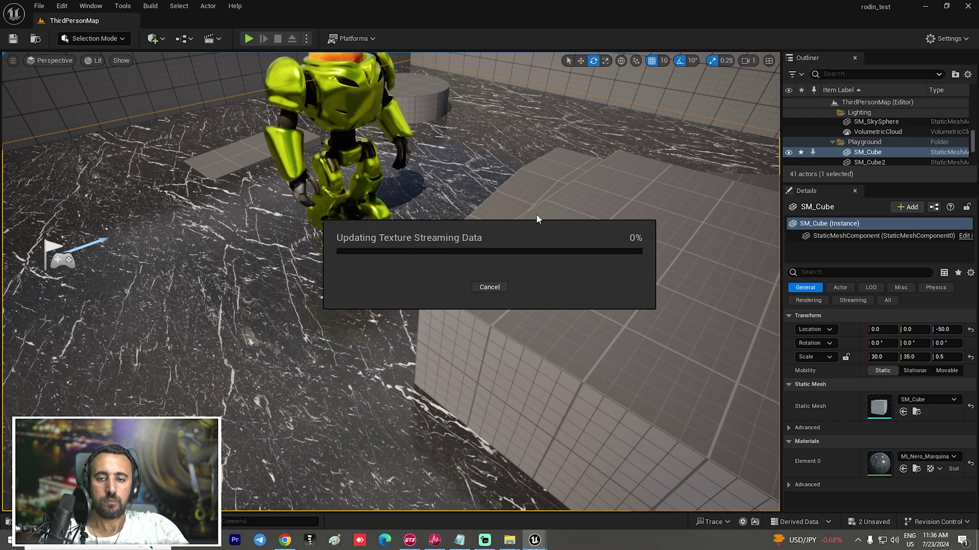
Examine the retiled marble floor and the robot's legs up close.
{"action": "right_click_drag", "start_coordinate": [516, 197], "coordinate": [475, 192]}
{"action": "key", "text": "w"}
{"action": "key", "text": "e"}
{"action": "key", "text": "d"}
{"action": "key", "text": "w"}
{"action": "key", "text": "s"}
{"action": "left_click", "coordinate": [409, 231]}
{"action": "key", "text": "w"}
{"action": "right_click_drag", "start_coordinate": [409, 231], "coordinate": [436, 272]}
{"action": "key", "text": "s"}
{"action": "key", "text": "w"}
Open Quixel Bridge, go down to the Latest Assets section, and enlarge the Bridge window.
{"action": "left_click", "coordinate": [89, 8]}
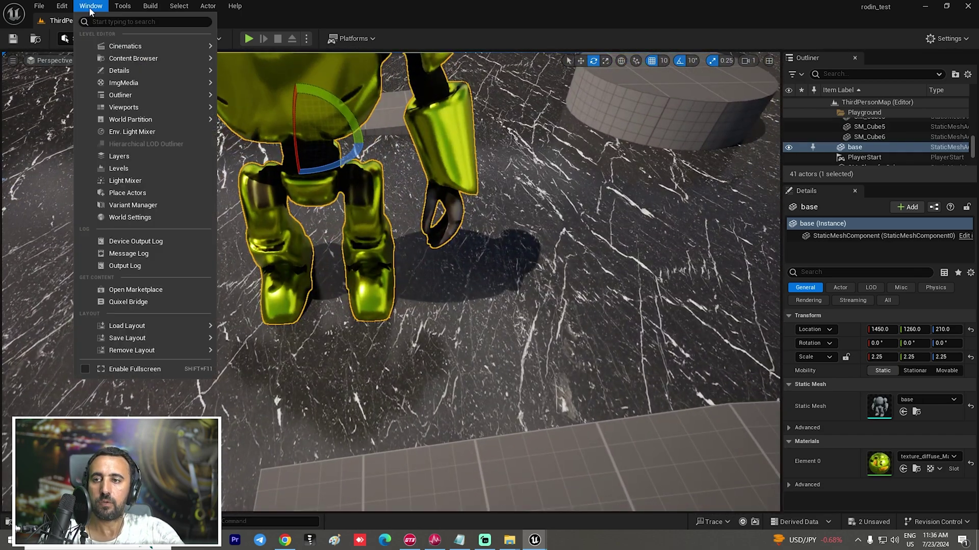
{"action": "left_click", "coordinate": [132, 302]}
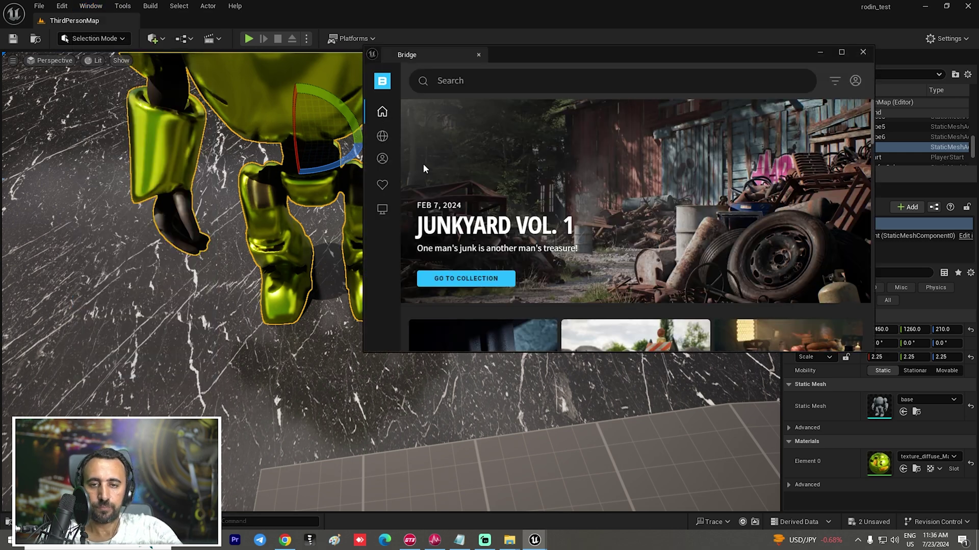
{"action": "scroll", "coordinate": [561, 220], "scroll_direction": "down", "scroll_amount": 5}
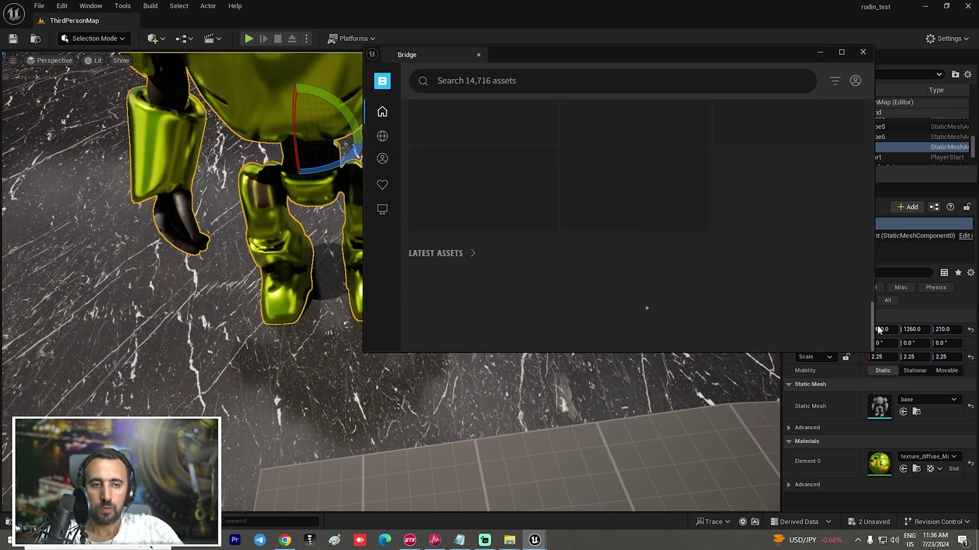
{"action": "left_click_drag", "start_coordinate": [875, 352], "coordinate": [951, 468]}
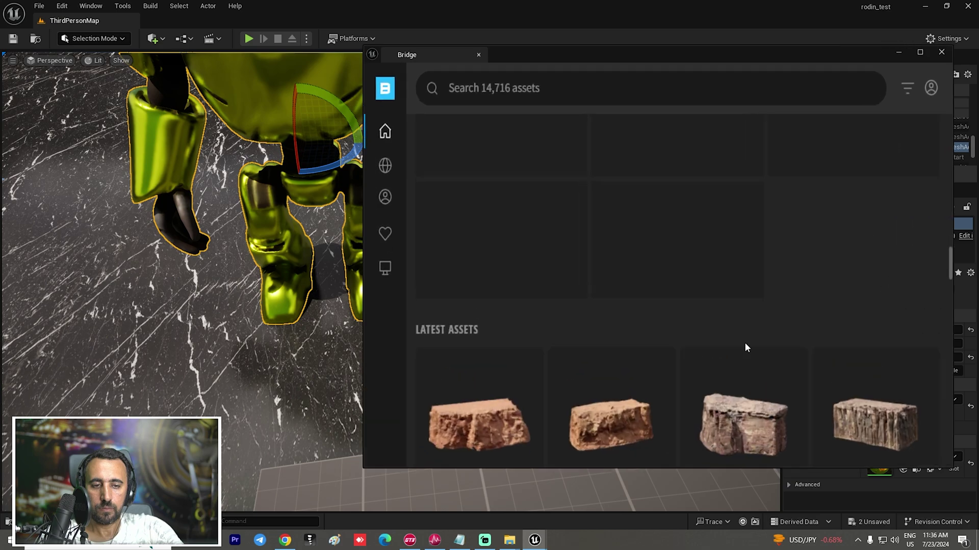
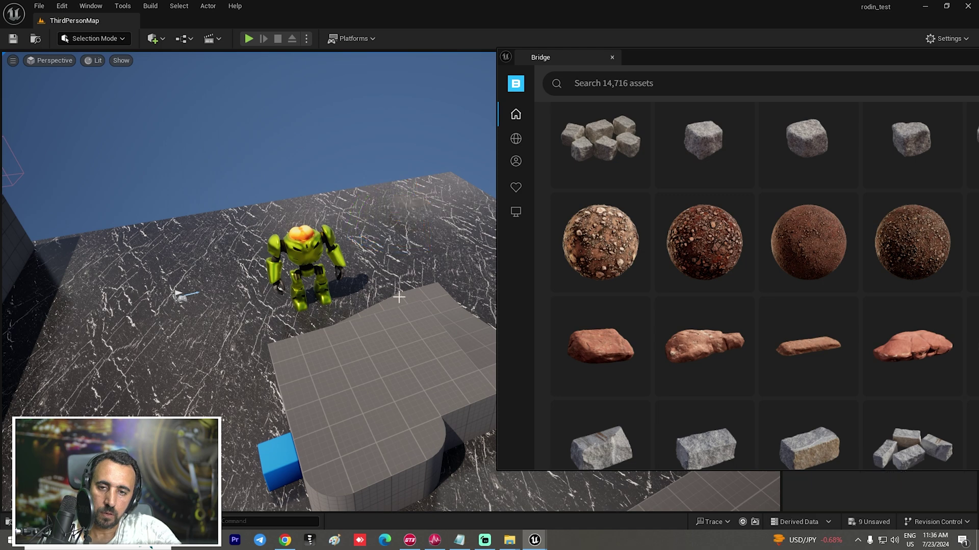
Delete the grey gridded blocks in front of the robot.
{"action": "left_click", "coordinate": [392, 306]}
{"action": "key", "text": "Delete"}
{"action": "left_click", "coordinate": [388, 306]}
{"action": "key", "text": "Delete"}
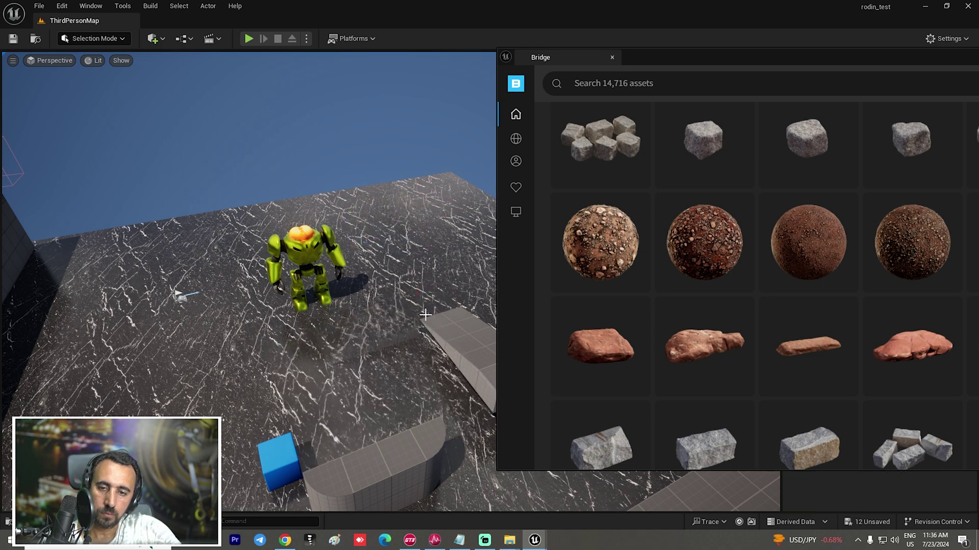
{"action": "left_click", "coordinate": [451, 321]}
{"action": "key", "text": "Delete"}
Browse Bridge's 3D Assets category and place the wooden container on the floor next to the robot.
{"action": "right_click_drag", "start_coordinate": [451, 321], "coordinate": [438, 250]}
{"action": "key", "text": "w"}
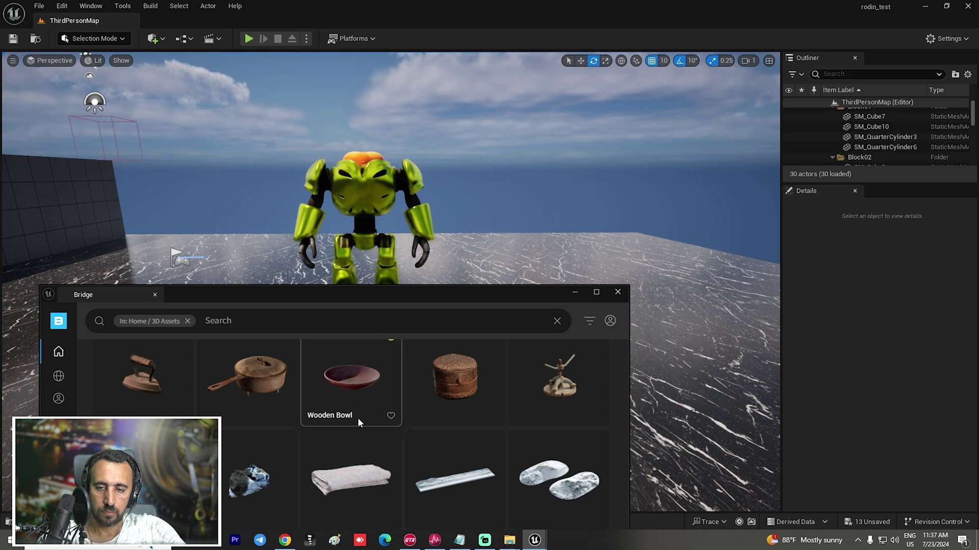
{"action": "scroll", "coordinate": [359, 420], "scroll_direction": "down", "scroll_amount": 3}
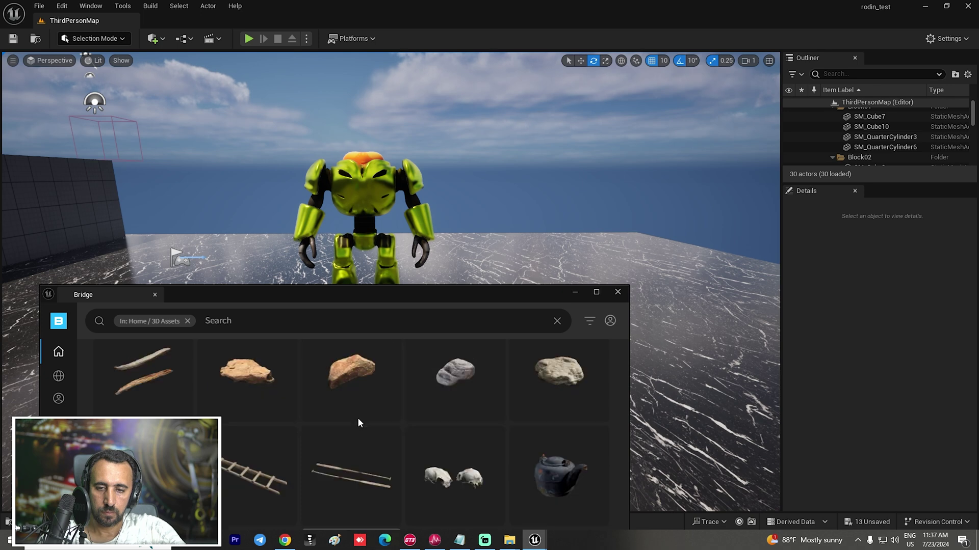
{"action": "scroll", "coordinate": [357, 417], "scroll_direction": "down", "scroll_amount": 10}
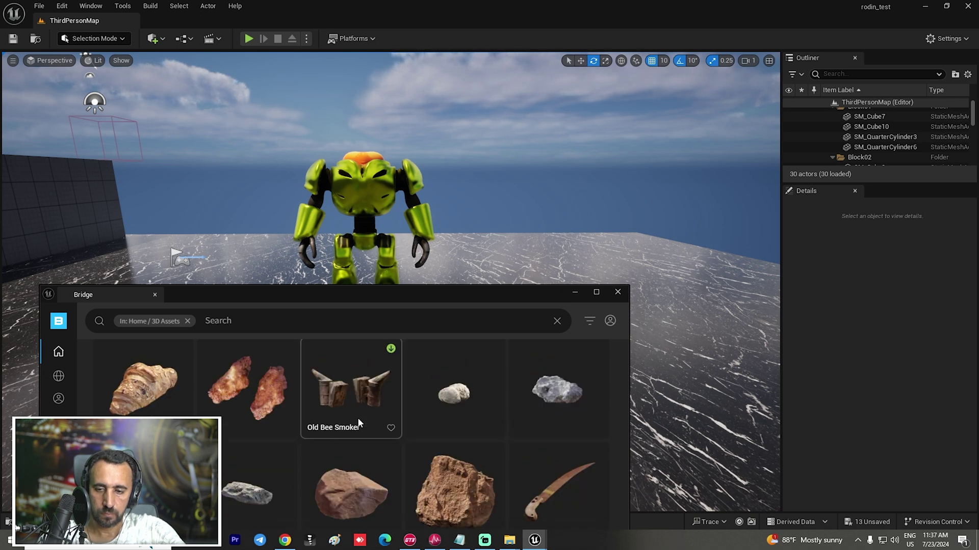
{"action": "left_click_drag", "start_coordinate": [469, 247], "coordinate": [419, 440]}
{"action": "key", "text": "w"}
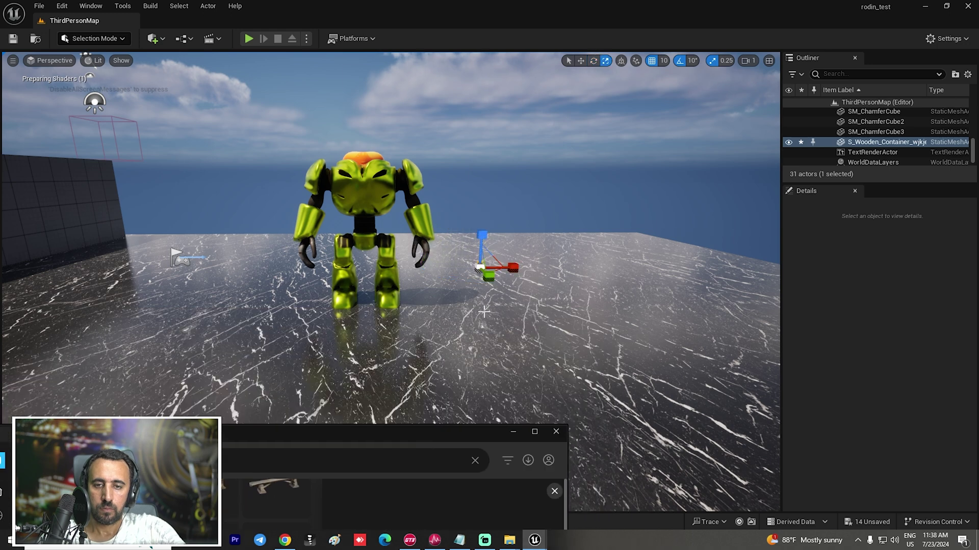
Scale the wooden container uniformly to 17.5 and position it behind the robot.
{"action": "key", "text": "r"}
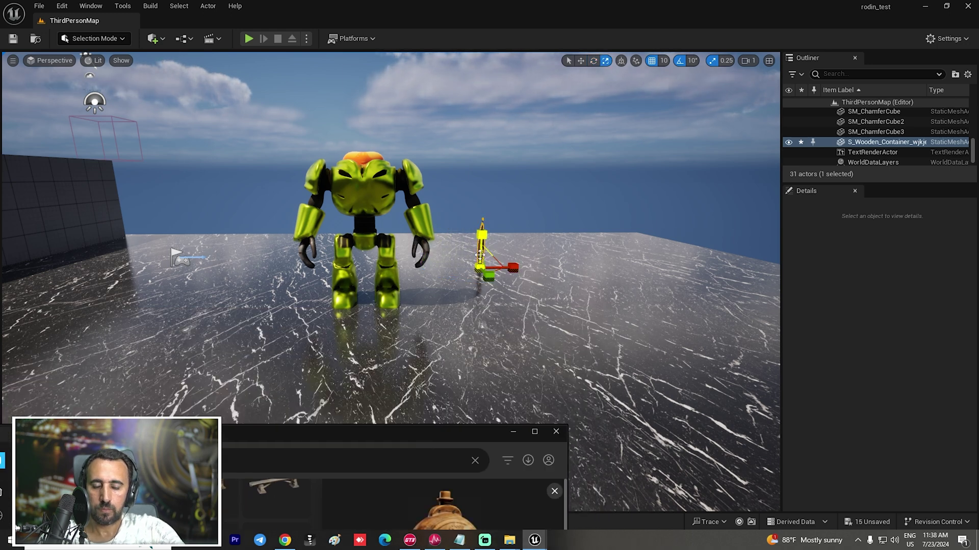
{"action": "key", "text": "ctrl+z"}
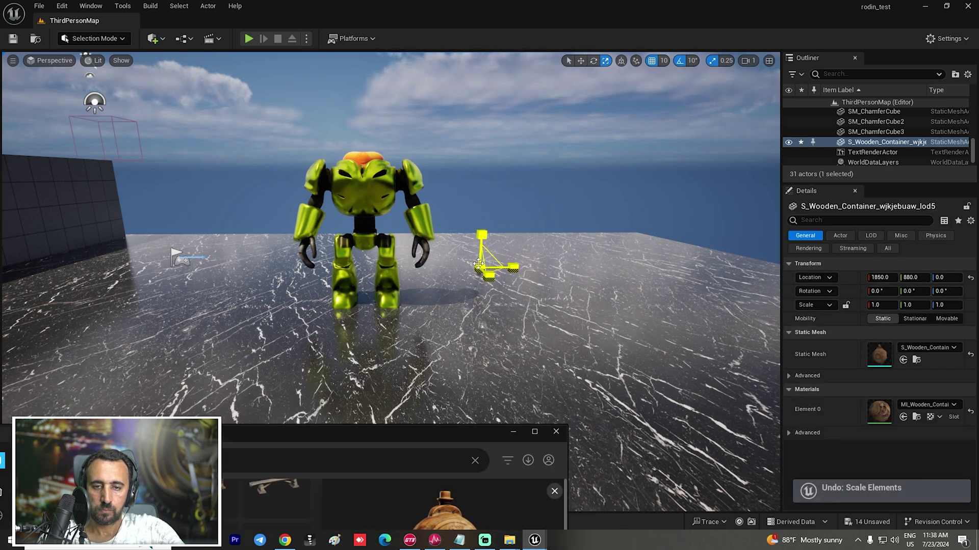
{"action": "left_click_drag", "start_coordinate": [481, 266], "coordinate": [315, 269]}
{"action": "key", "text": "w"}
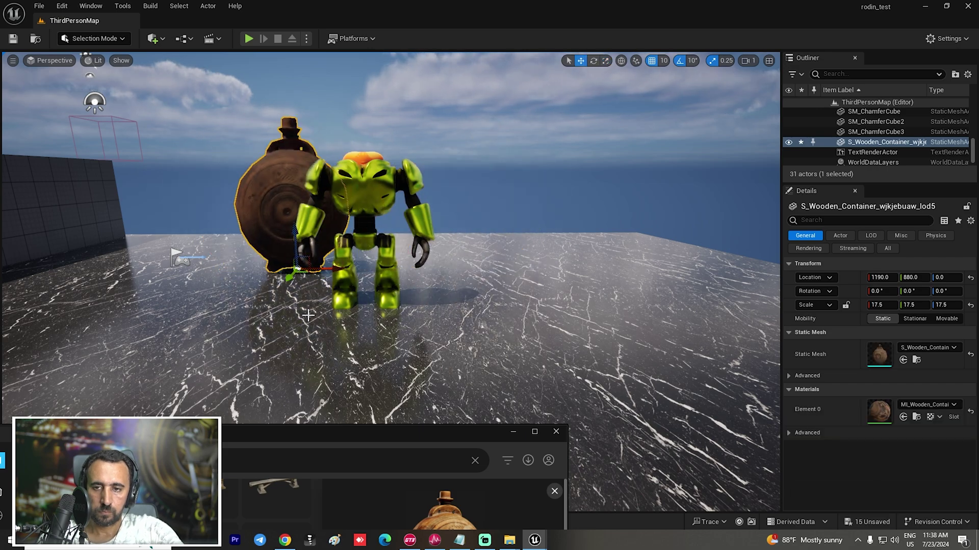
{"action": "key", "text": "w"}
{"action": "right_click_drag", "start_coordinate": [315, 269], "coordinate": [324, 296]}
{"action": "key", "text": "s"}
{"action": "left_click_drag", "start_coordinate": [340, 286], "coordinate": [358, 285]}
Move the Bridge window aside and place an enlarged striped traffic cone on the floor in front of the robot.
{"action": "key", "text": "w"}
{"action": "mouse_move", "coordinate": [520, 312]}
{"action": "right_mouse_down"}
{"action": "mouse_move", "coordinate": [520, 339]}
{"action": "mouse_move", "coordinate": [543, 311]}
{"action": "mouse_move", "coordinate": [538, 290]}
{"action": "mouse_move", "coordinate": [533, 301]}
{"action": "right_mouse_up"}
{"action": "key", "text": "s"}
{"action": "right_click", "coordinate": [526, 313]}
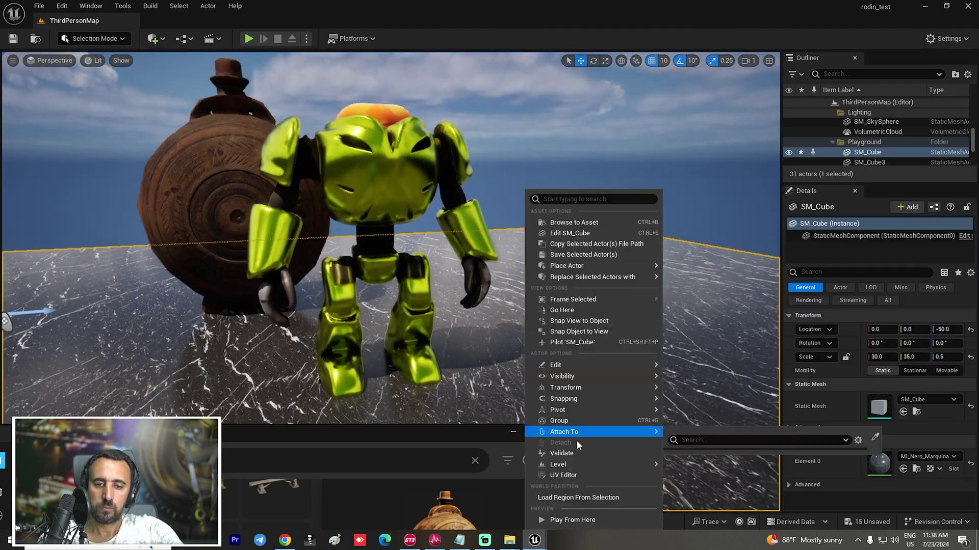
{"action": "left_click_drag", "start_coordinate": [335, 434], "coordinate": [912, 142]}
{"action": "left_click_drag", "start_coordinate": [785, 427], "coordinate": [334, 443]}
{"action": "key", "text": "r"}
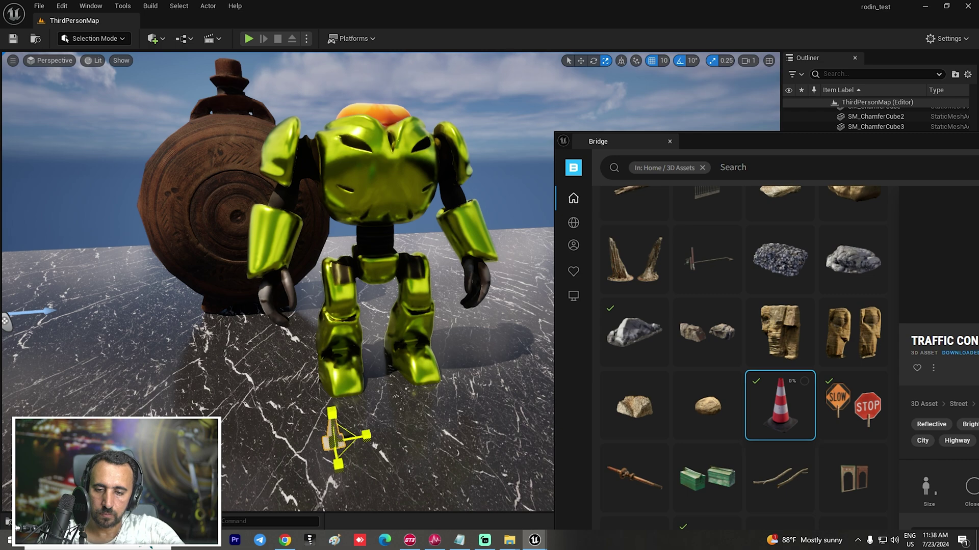
{"action": "key", "text": "w"}
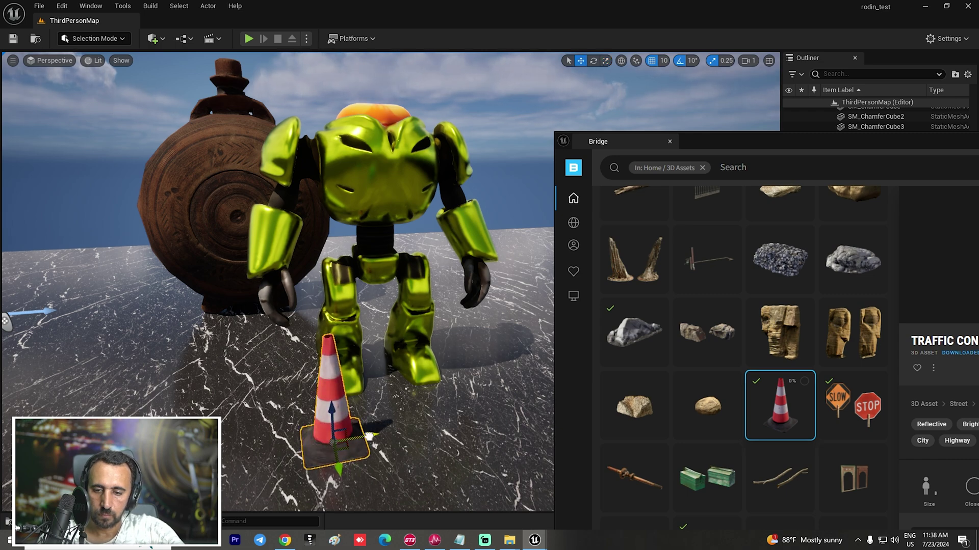
Duplicate the traffic cone to the opposite side in front of the robot.
{"action": "left_click_drag", "start_coordinate": [369, 435], "coordinate": [543, 450]}
{"action": "key", "text": "s"}
{"action": "mouse_move", "coordinate": [391, 445]}
{"action": "right_mouse_down"}
{"action": "mouse_move", "coordinate": [426, 449]}
{"action": "mouse_move", "coordinate": [388, 448]}
{"action": "right_mouse_up"}
{"action": "key", "text": "s"}
{"action": "key", "text": "w"}
Place the Stop Slow traffic sign on the floor behind the left cone and scale it up.
{"action": "scroll", "coordinate": [788, 366], "scroll_direction": "down", "scroll_amount": 2}
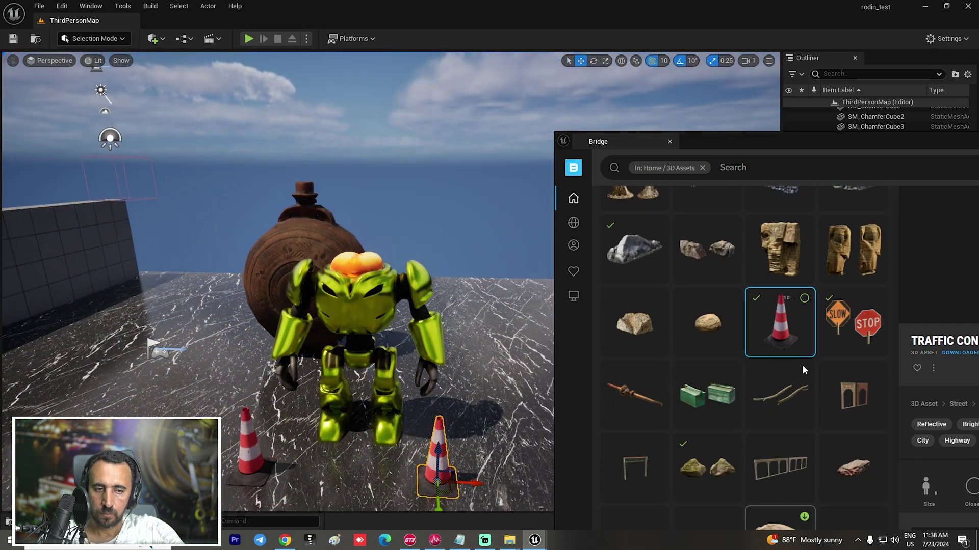
{"action": "left_click_drag", "start_coordinate": [850, 324], "coordinate": [224, 390]}
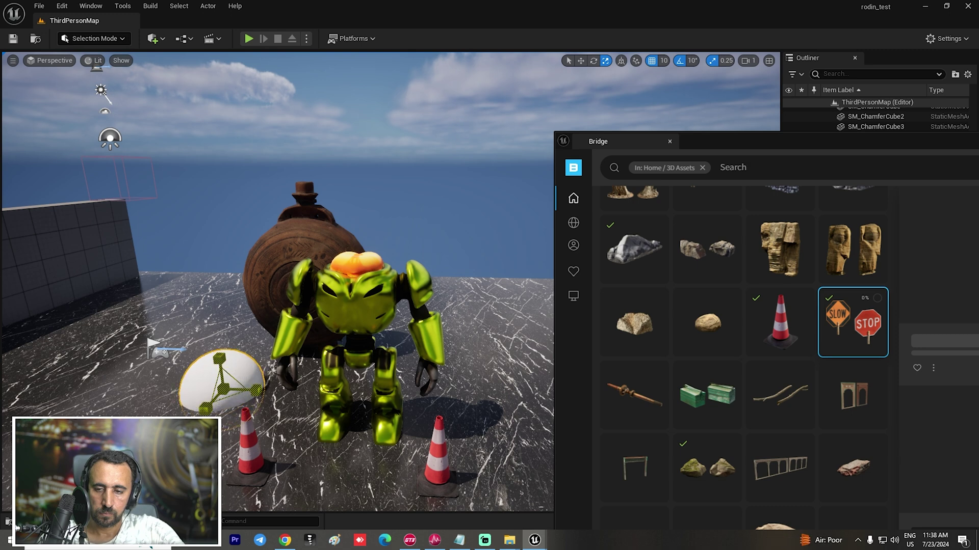
{"action": "left_click_drag", "start_coordinate": [223, 388], "coordinate": [231, 382]}
Rotate the stop sign so its lettering faces forward, and duplicate it to the robot's other side.
{"action": "key", "text": "e"}
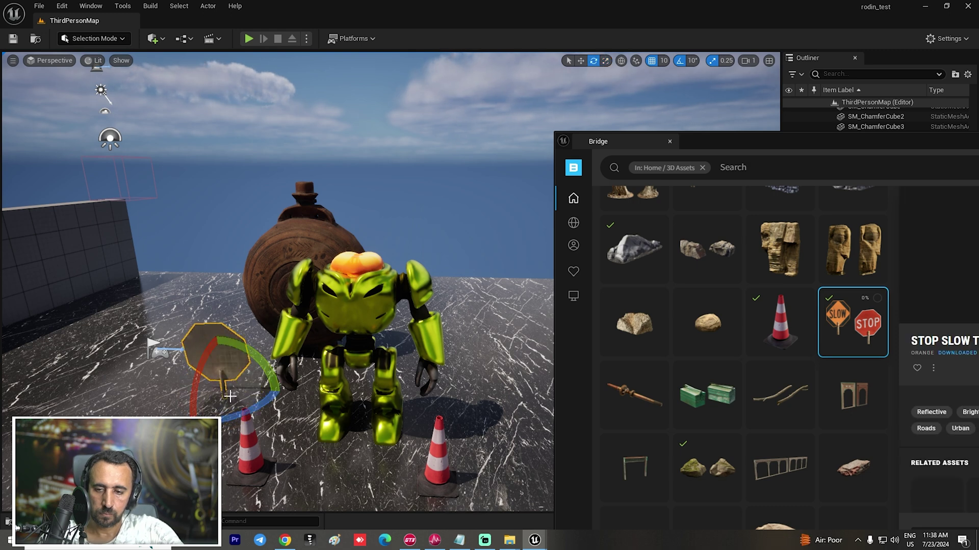
{"action": "left_click_drag", "start_coordinate": [259, 412], "coordinate": [276, 408]}
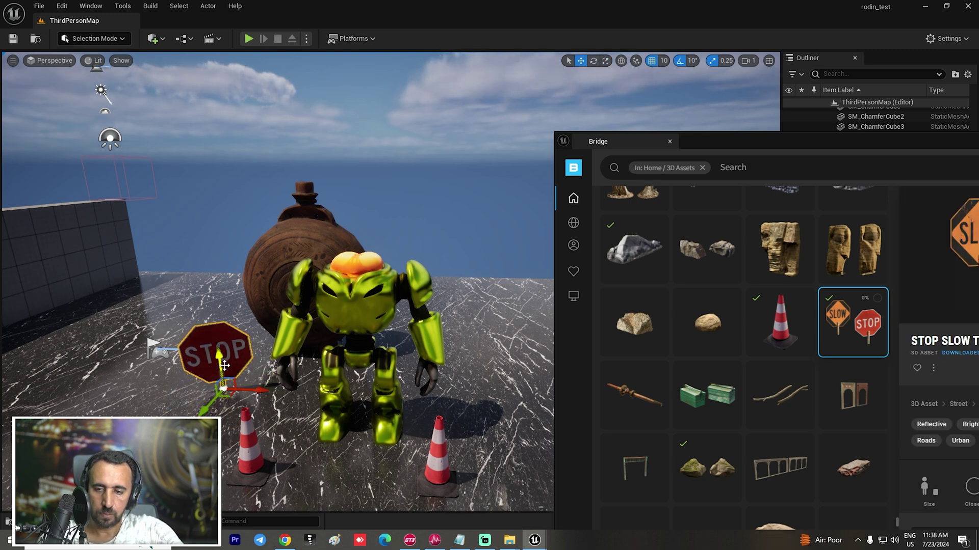
{"action": "key", "text": "w"}
{"action": "left_click_drag", "start_coordinate": [238, 382], "coordinate": [500, 392], "text": "alt"}
Browse further down the 3D assets in Bridge for more props.
{"action": "scroll", "coordinate": [736, 356], "scroll_direction": "down", "scroll_amount": 10}
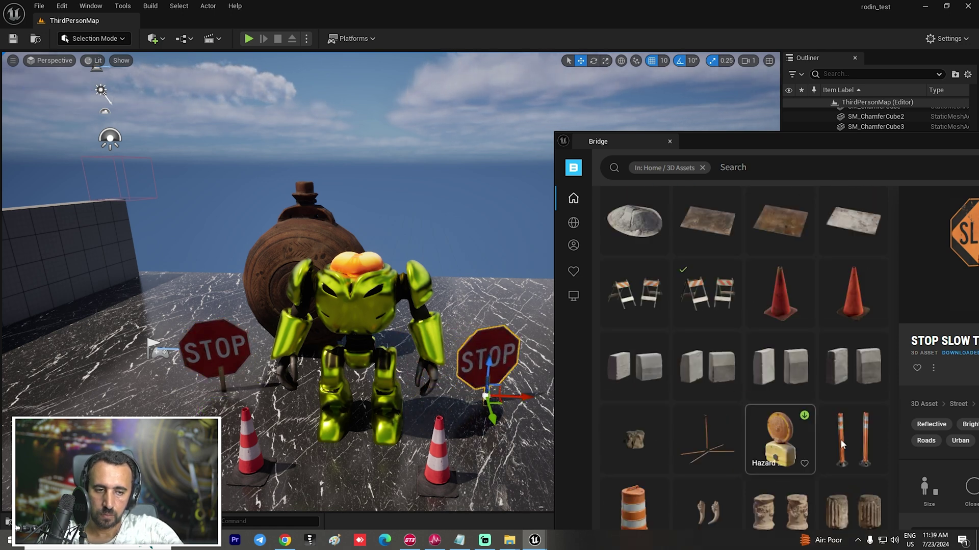
{"action": "scroll", "coordinate": [840, 440], "scroll_direction": "down", "scroll_amount": 5}
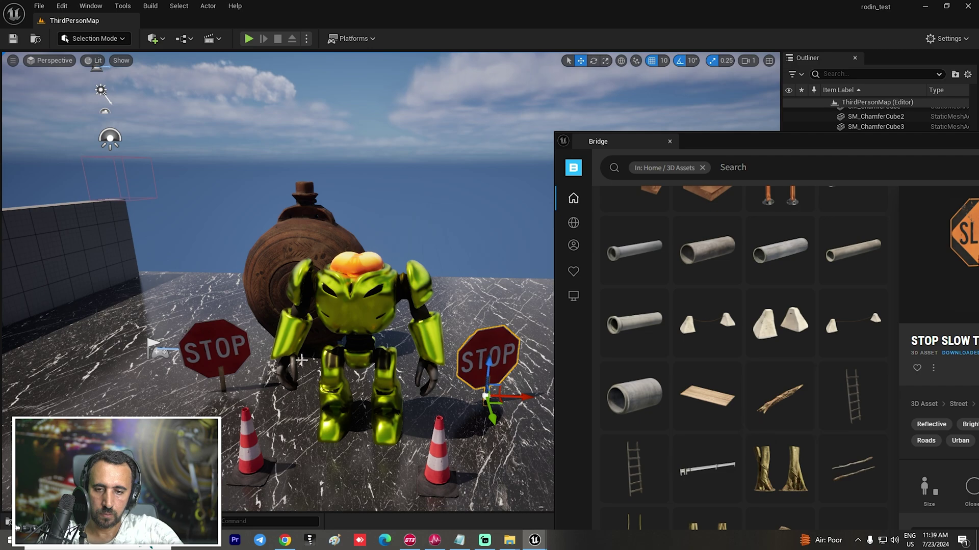
Select the marble floor slab and shift it along the Y axis to -1230.
{"action": "right_click_drag", "start_coordinate": [296, 355], "coordinate": [377, 351]}
{"action": "key", "text": "s"}
{"action": "mouse_move", "coordinate": [526, 220]}
{"action": "right_mouse_down"}
{"action": "mouse_move", "coordinate": [528, 197]}
{"action": "mouse_move", "coordinate": [526, 219]}
{"action": "mouse_move", "coordinate": [510, 227]}
{"action": "right_mouse_up"}
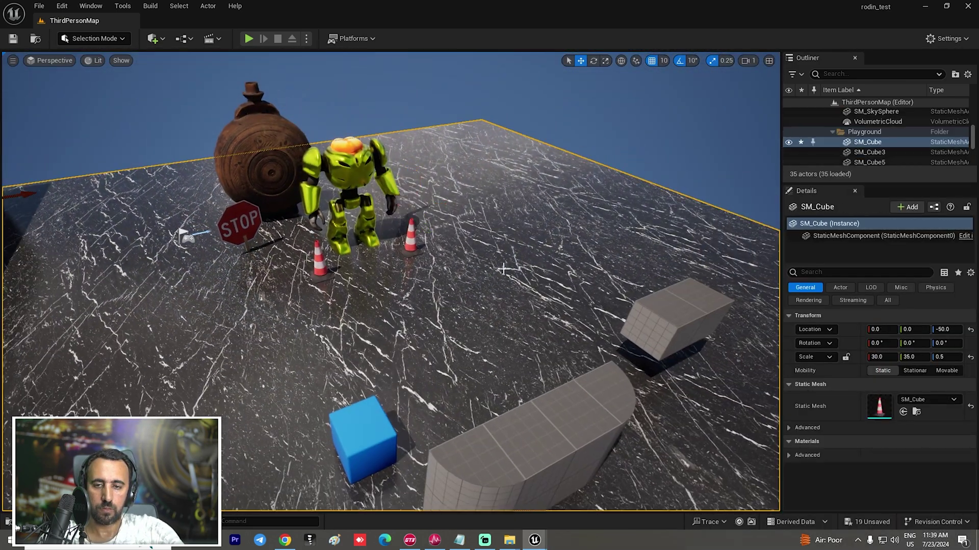
{"action": "left_click", "coordinate": [416, 237]}
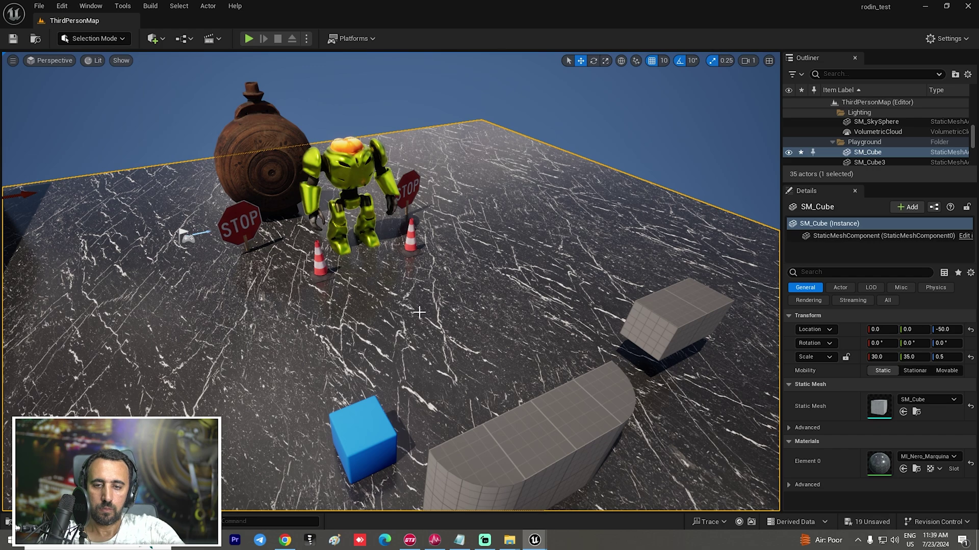
{"action": "left_click_drag", "start_coordinate": [439, 345], "coordinate": [312, 198]}
Examine the finished scene of the robot, container, cones and stop signs from several viewpoints.
{"action": "right_click_drag", "start_coordinate": [312, 198], "coordinate": [290, 159]}
{"action": "key", "text": "w"}
{"action": "key", "text": "s"}
{"action": "key", "text": "a"}
{"action": "key", "text": "w"}
{"action": "key", "text": "a"}
{"action": "key", "text": "d"}
{"action": "key", "text": "s"}
{"action": "key", "text": "w"}
{"action": "mouse_move", "coordinate": [449, 325]}
{"action": "right_mouse_down"}
{"action": "mouse_move", "coordinate": [449, 336]}
{"action": "mouse_move", "coordinate": [449, 325]}
{"action": "right_mouse_up"}
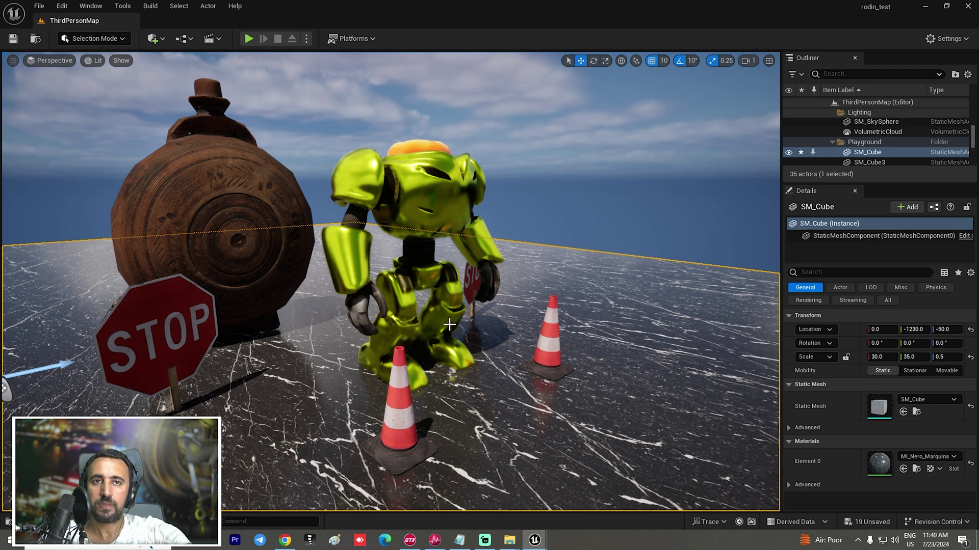